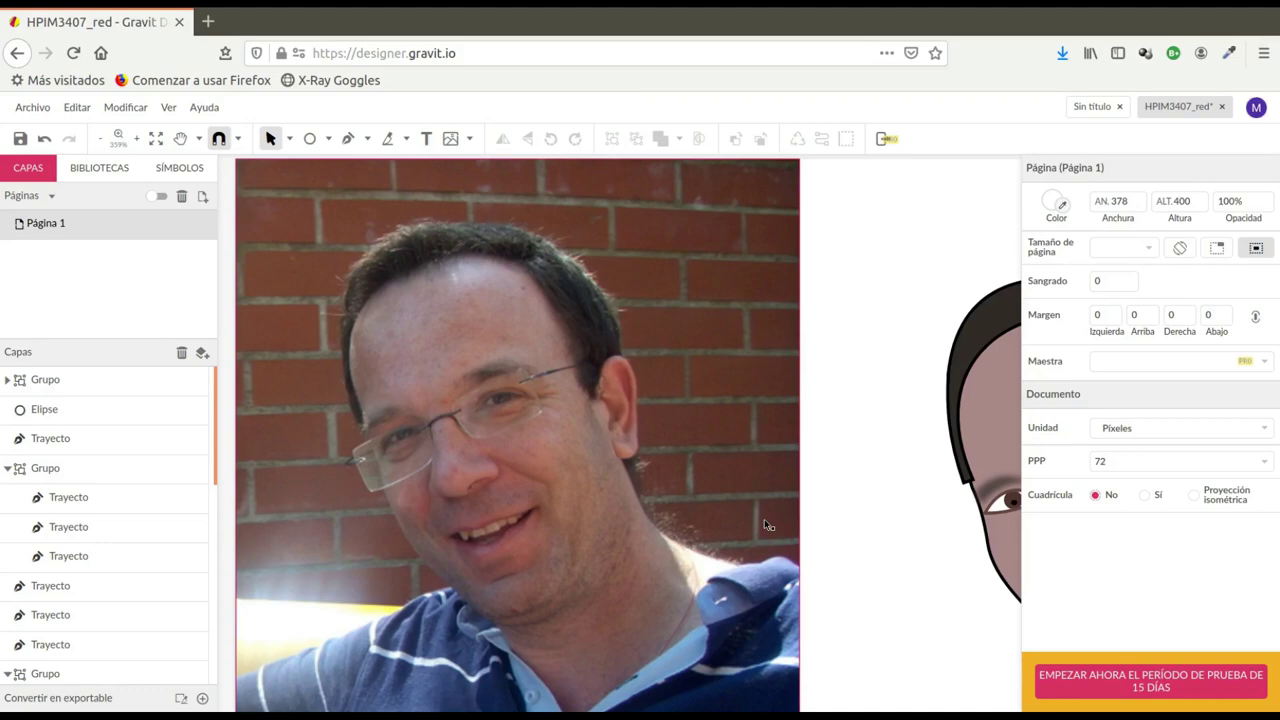
Step: Trace the photo's left-hand glasses lens with the Pen tool as a closed seven-point path, about 25 × 22 px
{"action": "scroll", "coordinate": [364, 459], "scroll_direction": "up", "scroll_amount": 5}
{"action": "left_click", "coordinate": [348, 138]}
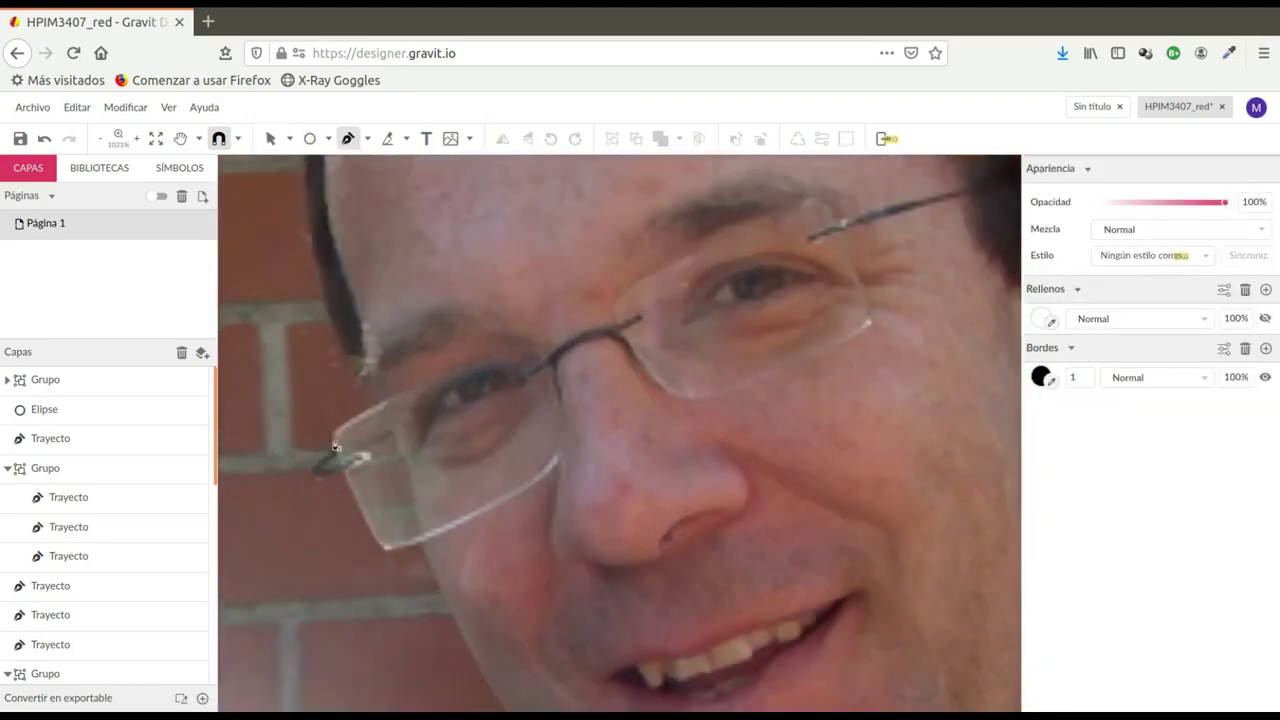
{"action": "left_click", "coordinate": [337, 443]}
{"action": "left_click", "coordinate": [523, 346]}
{"action": "left_click", "coordinate": [549, 363]}
{"action": "left_click", "coordinate": [558, 434]}
{"action": "left_click", "coordinate": [530, 487]}
{"action": "left_click", "coordinate": [406, 540]}
{"action": "left_click", "coordinate": [372, 540]}
{"action": "left_click", "coordinate": [337, 442]}
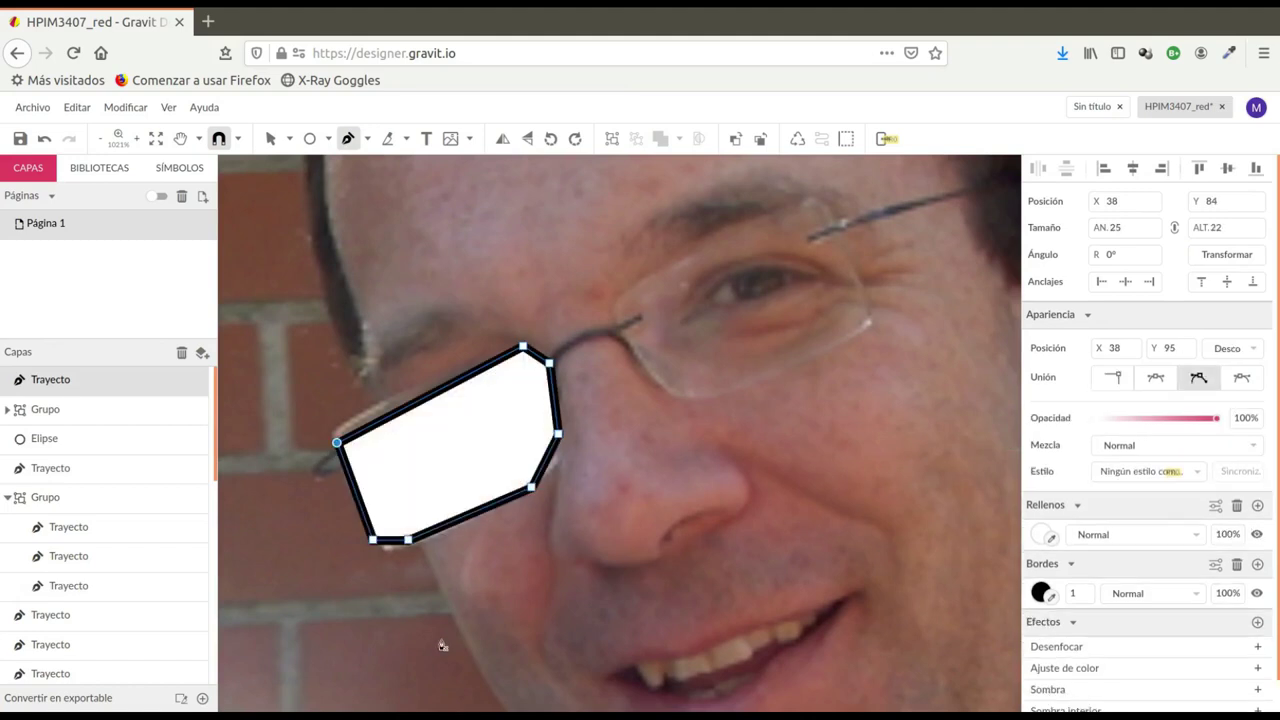
Step: Set the lens path's border width to 0.5 and bow its upper edge to follow the lens rim
{"action": "left_click", "coordinate": [268, 138]}
{"action": "type", "text": "0.5"}
{"action": "key", "text": "Tab"}
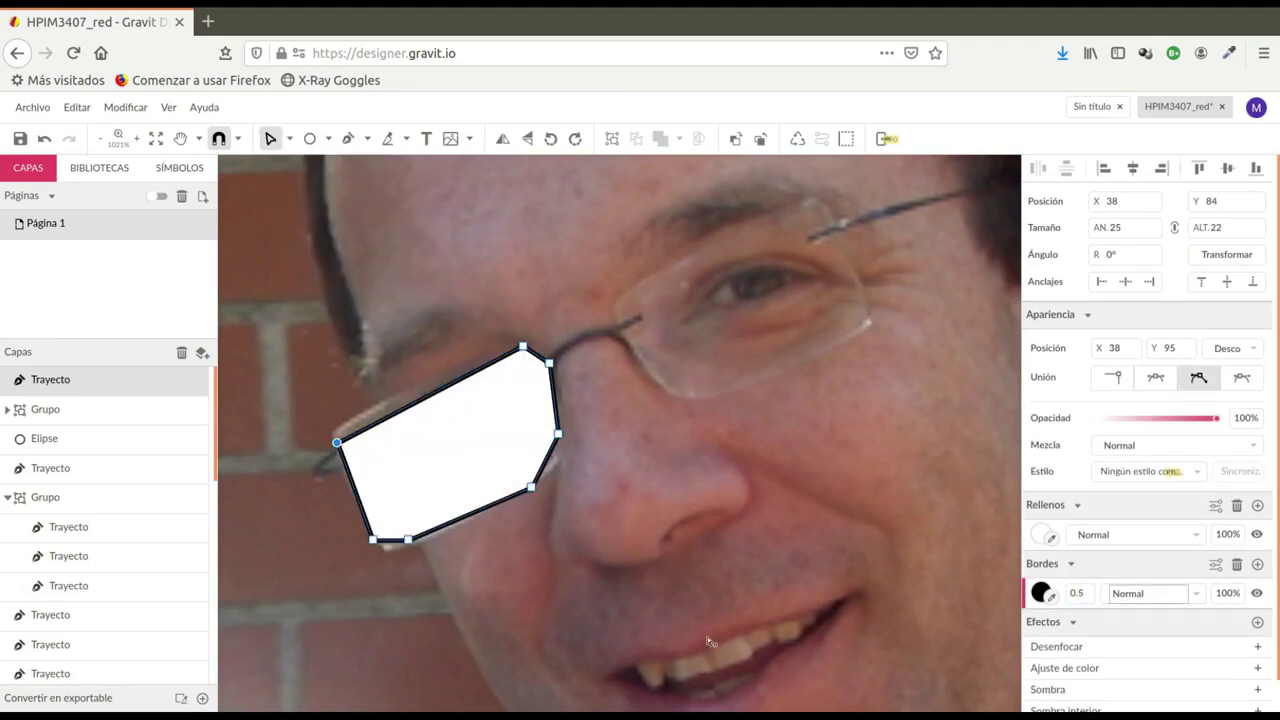
{"action": "left_click_drag", "start_coordinate": [394, 414], "coordinate": [420, 386]}
Step: Make the lens path's white fill fully transparent at 0% opacity
{"action": "left_click", "coordinate": [1041, 534]}
{"action": "left_click", "coordinate": [1065, 384]}
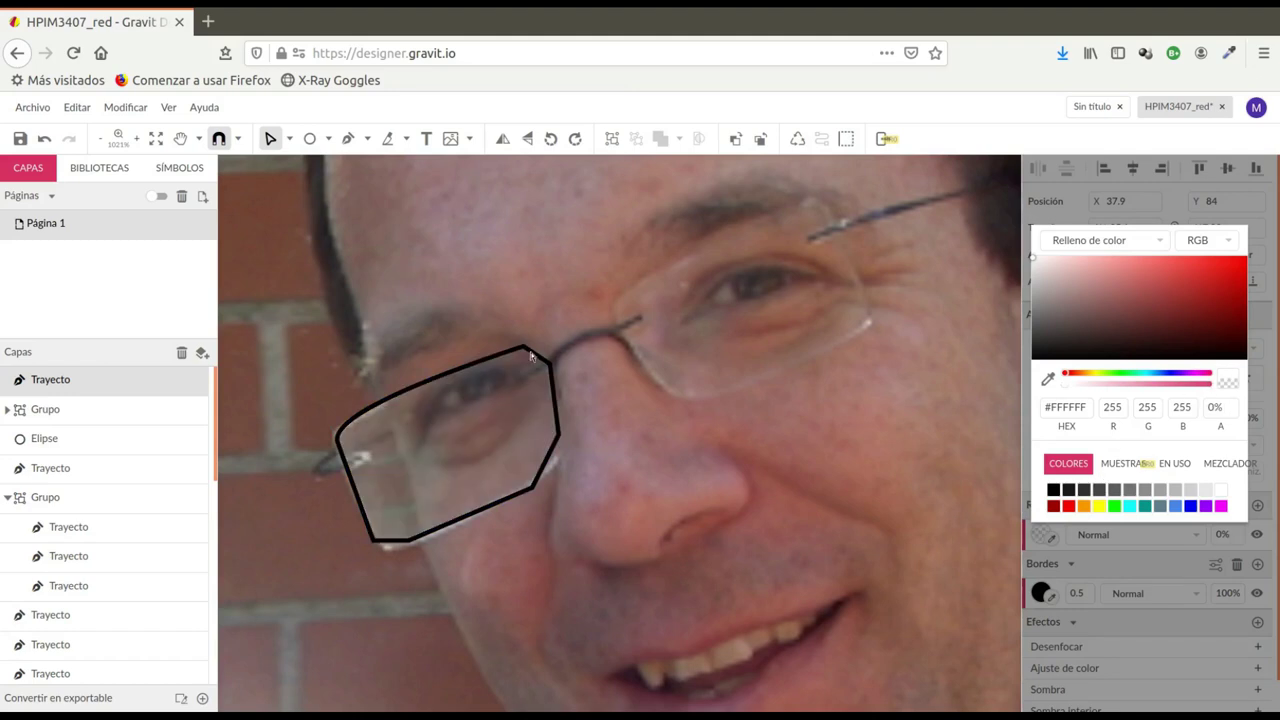
{"action": "left_click", "coordinate": [1026, 393]}
Step: Curve the short segments at the lens path's upper inner, lower inner and lower outer corners to match the real lens
{"action": "left_click_drag", "start_coordinate": [535, 354], "coordinate": [549, 354]}
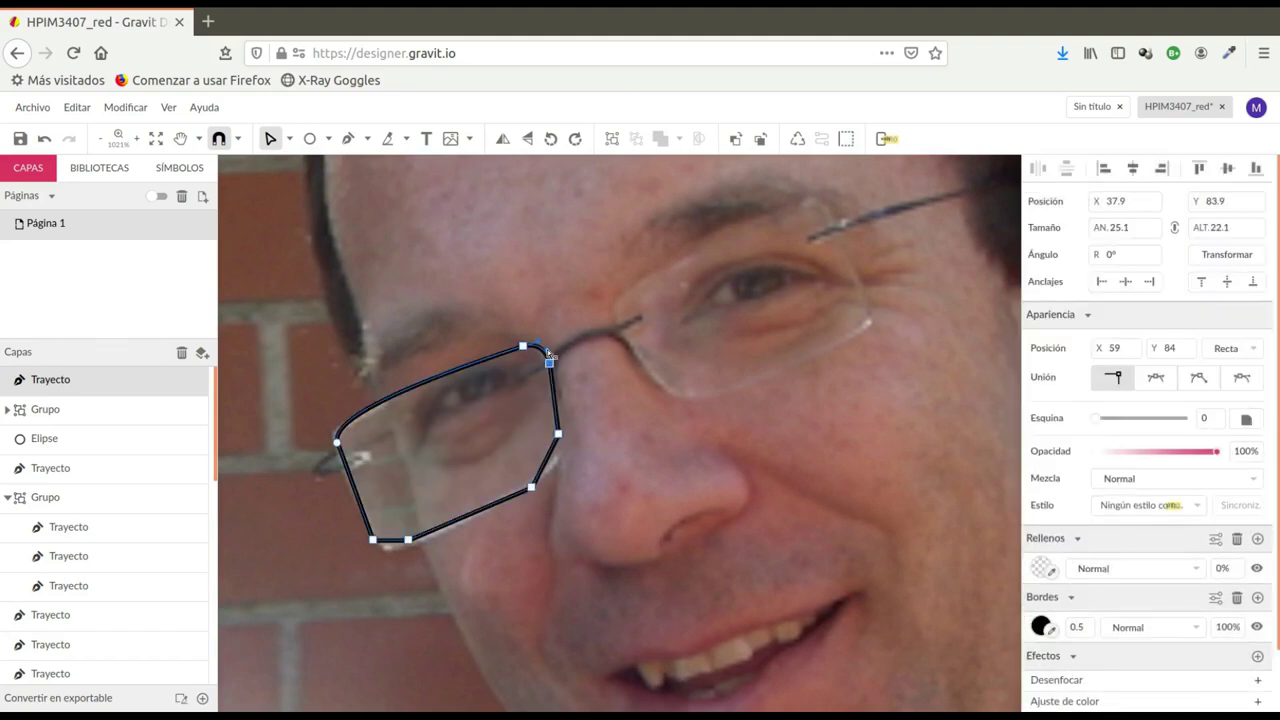
{"action": "left_click_drag", "start_coordinate": [545, 460], "coordinate": [557, 456]}
{"action": "left_click", "coordinate": [407, 540]}
{"action": "left_click_drag", "start_coordinate": [408, 543], "coordinate": [386, 550]}
{"action": "left_click", "coordinate": [291, 139]}
{"action": "left_click", "coordinate": [312, 169]}
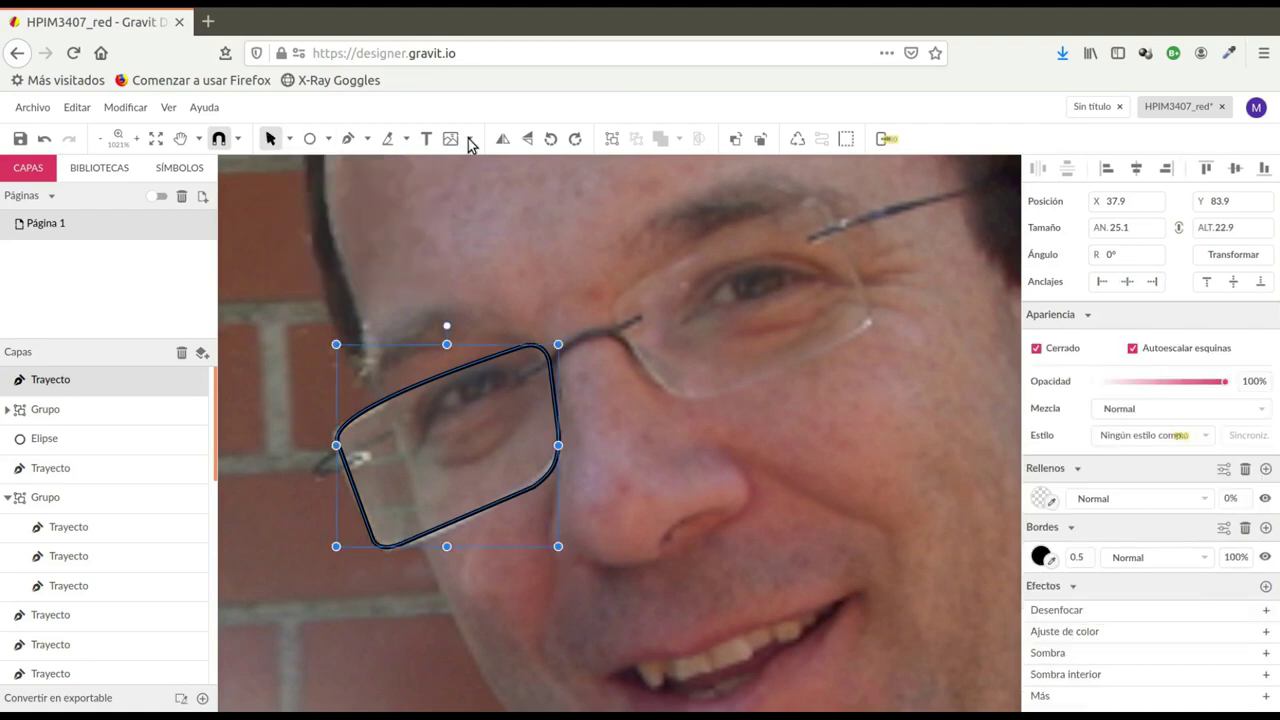
Step: Give the lens a translucent white fill (#FFFFFF) at 16% opacity
{"action": "left_click", "coordinate": [1042, 498]}
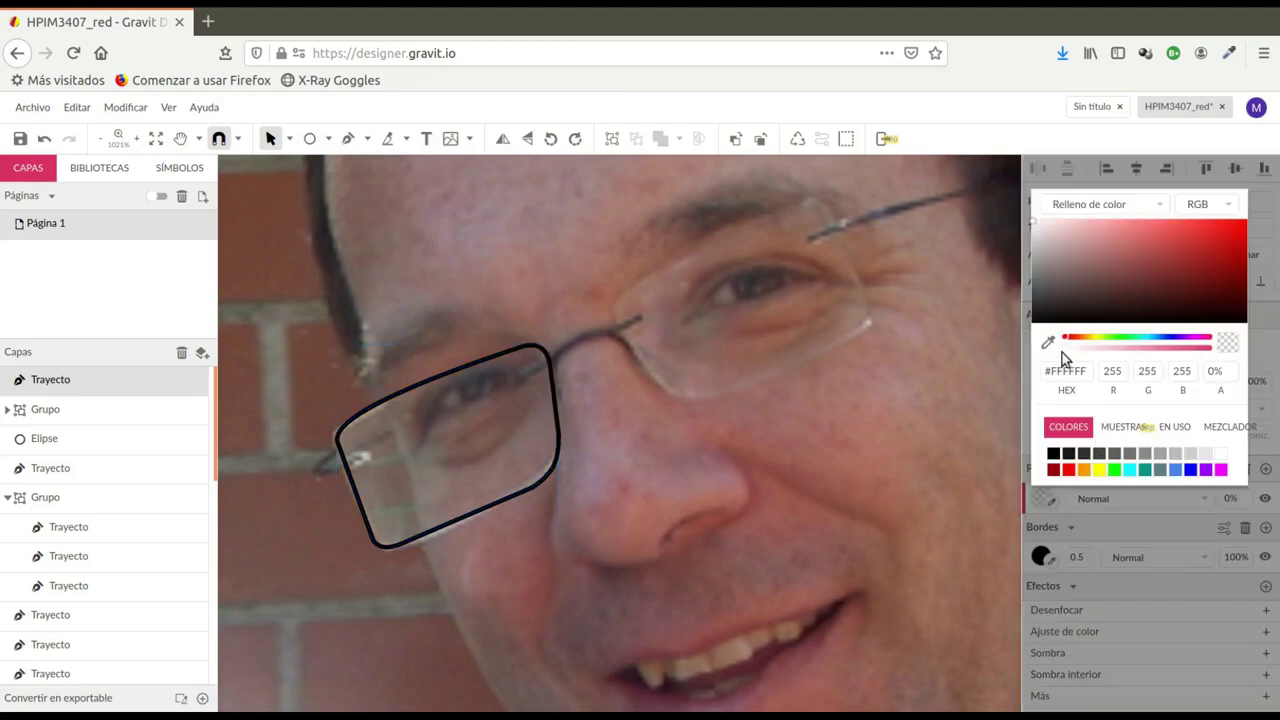
{"action": "left_click_drag", "start_coordinate": [1066, 348], "coordinate": [1210, 348]}
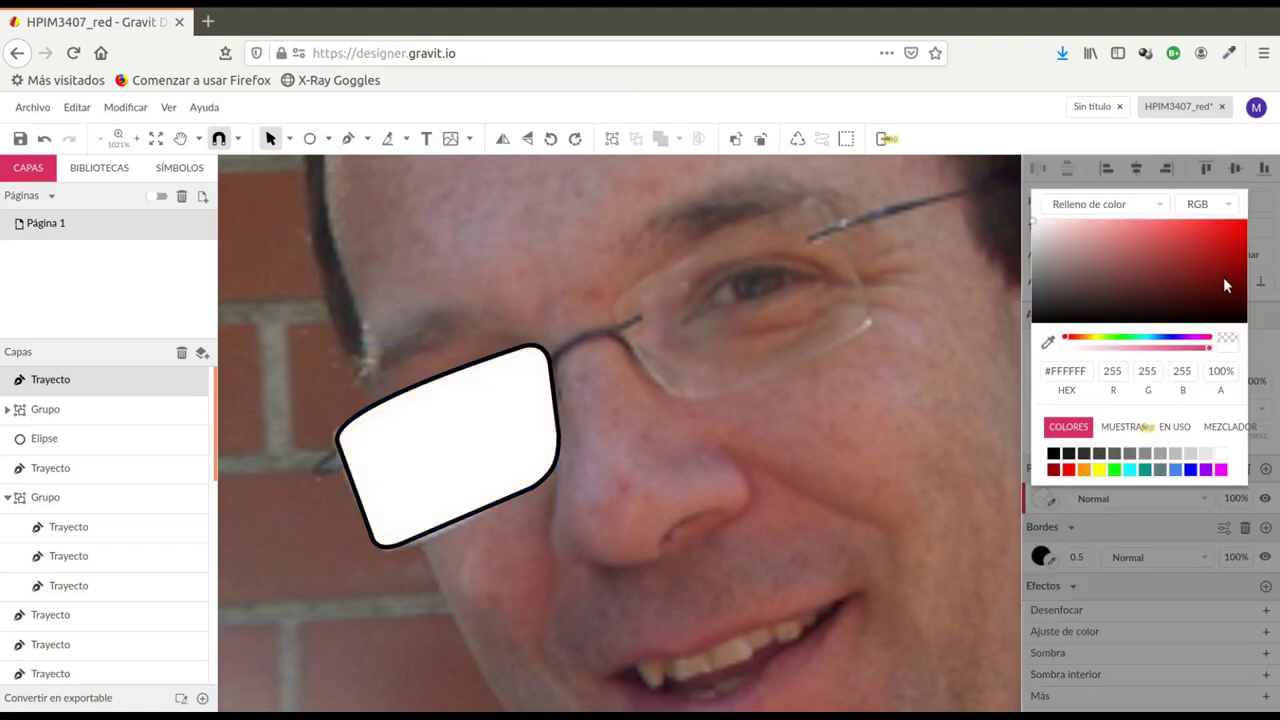
{"action": "left_click_drag", "start_coordinate": [1206, 350], "coordinate": [1091, 350]}
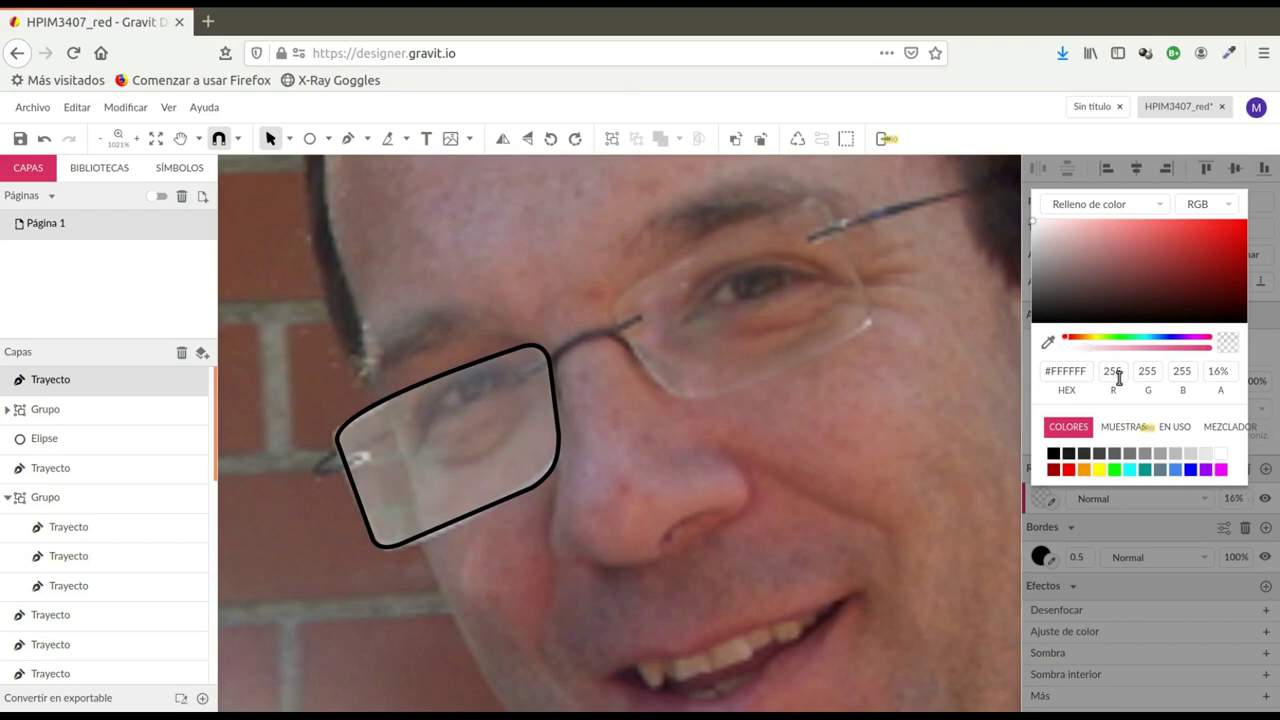
{"action": "left_click", "coordinate": [480, 366]}
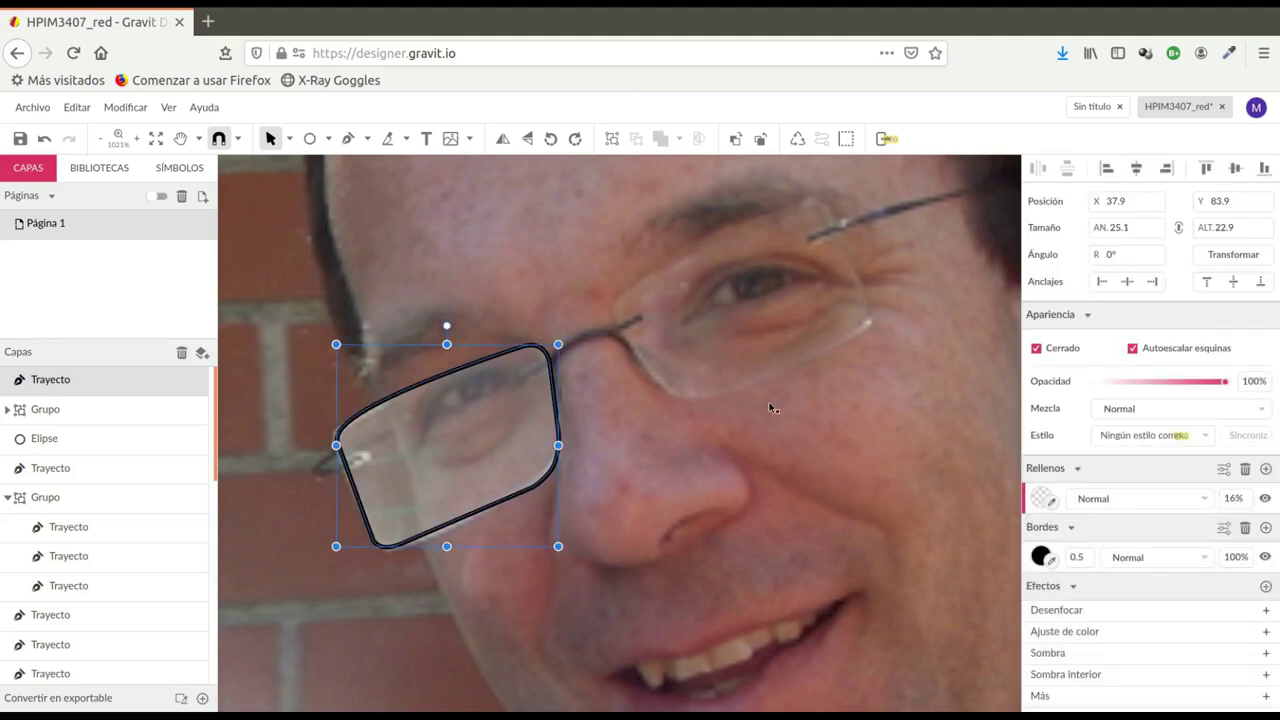
Step: Duplicate the lens and fit the horizontally flipped copy over the photo's other lens, rotated to about -133.6°
{"action": "key", "text": "ctrl+d"}
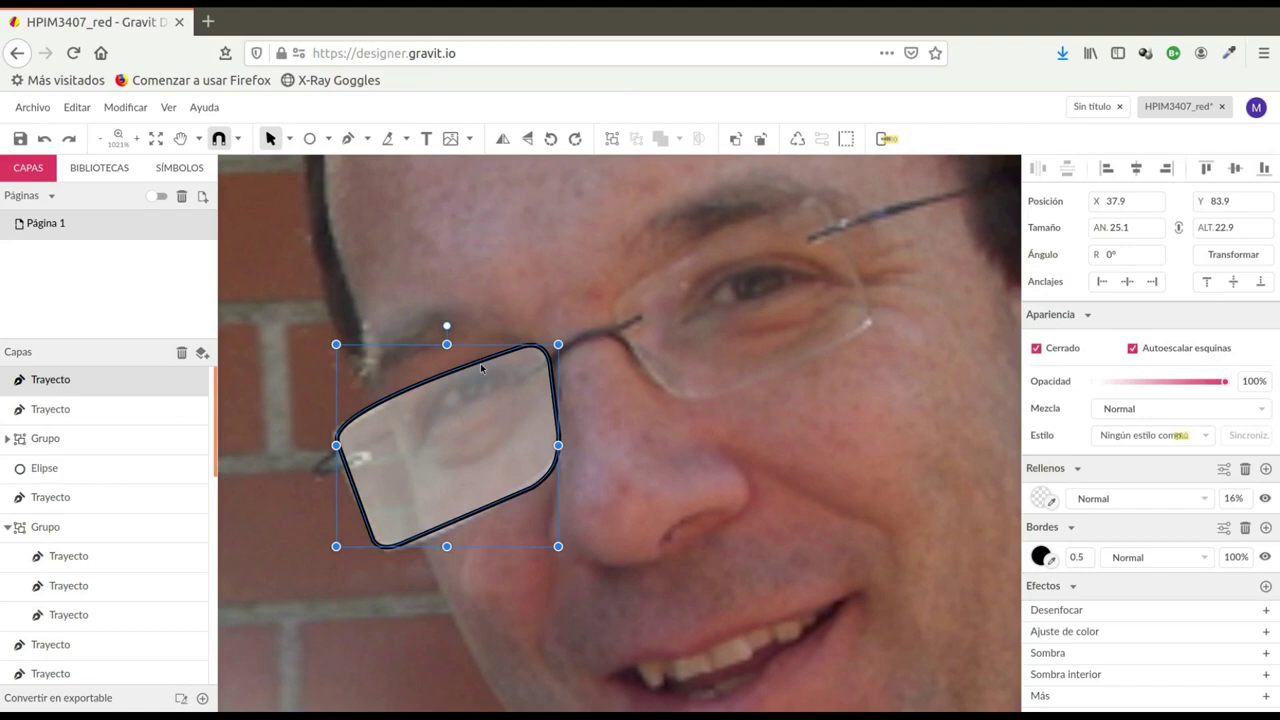
{"action": "left_click_drag", "start_coordinate": [478, 365], "coordinate": [778, 264]}
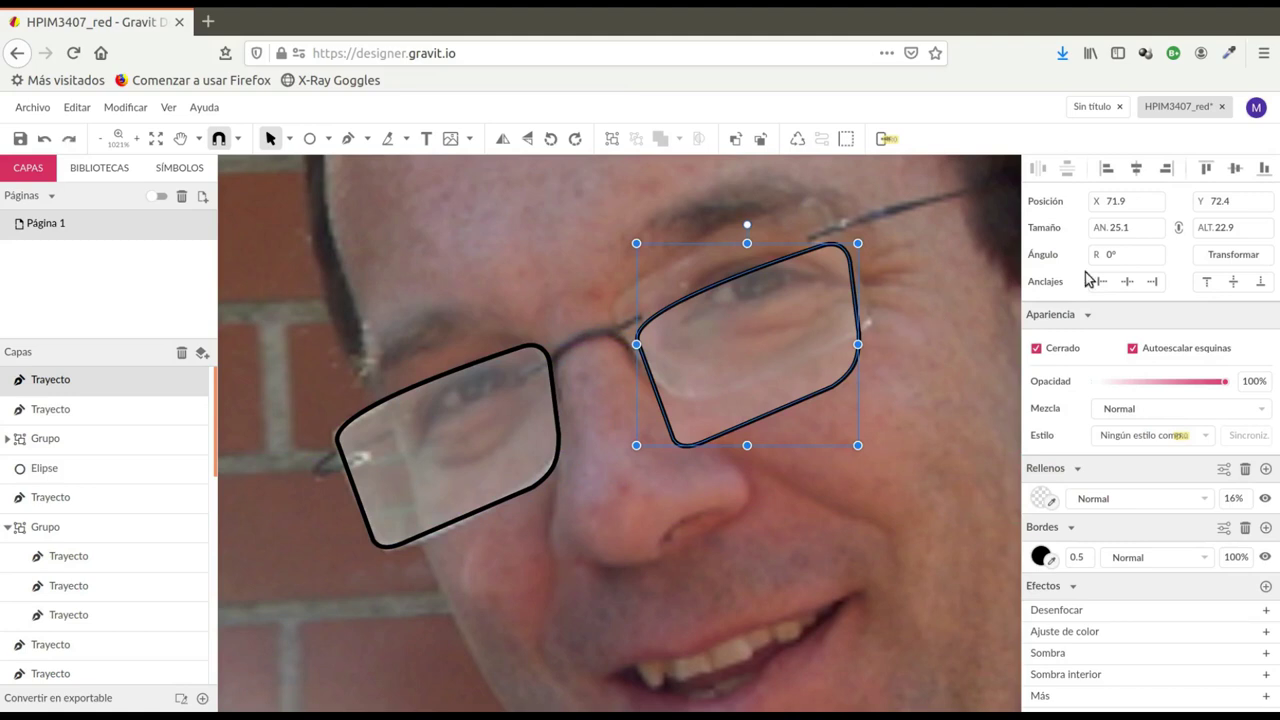
{"action": "left_click", "coordinate": [503, 140]}
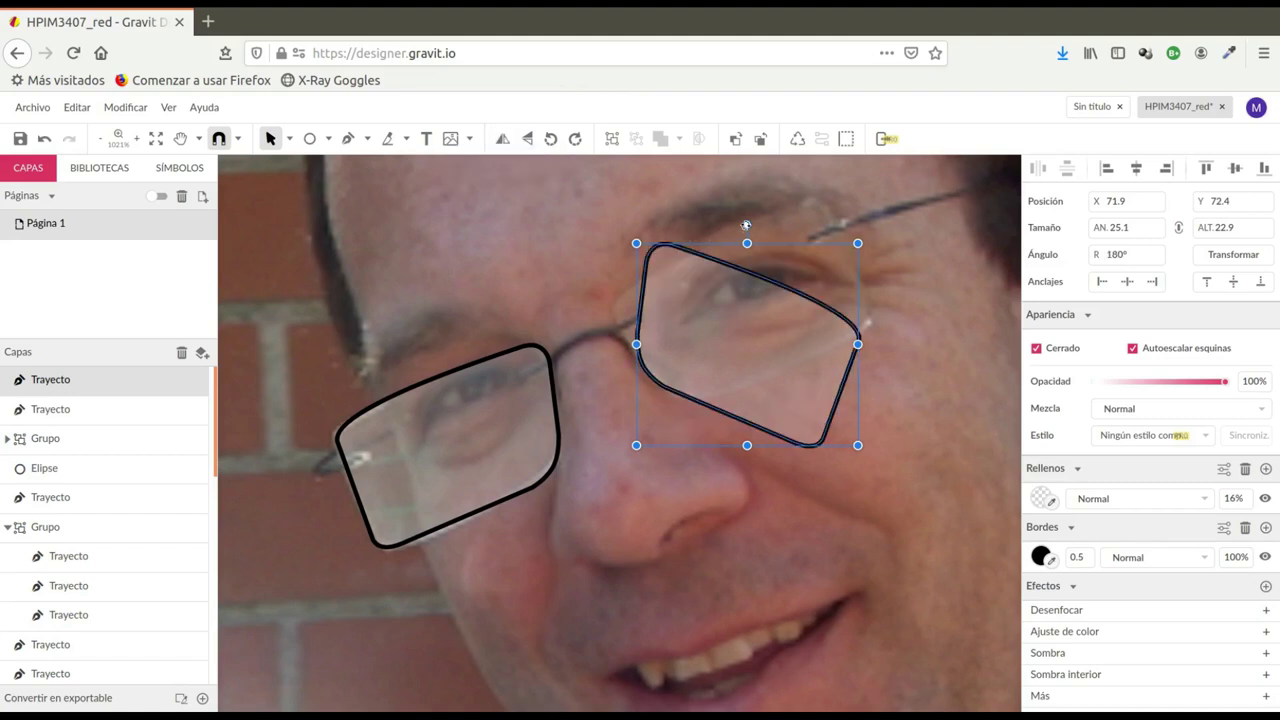
{"action": "mouse_move", "coordinate": [746, 226]}
{"action": "left_mouse_down"}
{"action": "mouse_move", "coordinate": [696, 236]}
{"action": "mouse_move", "coordinate": [671, 271]}
{"action": "mouse_move", "coordinate": [744, 262]}
{"action": "mouse_move", "coordinate": [750, 242]}
{"action": "mouse_move", "coordinate": [732, 241]}
{"action": "left_mouse_up"}
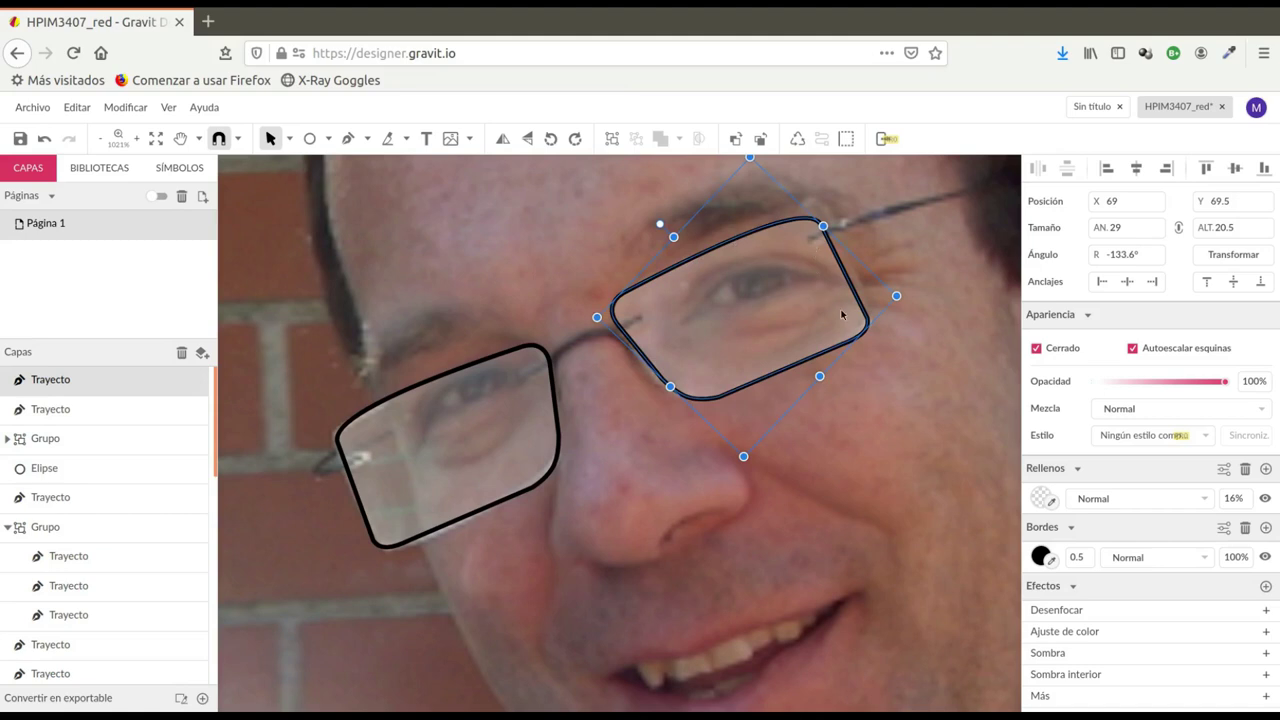
Step: Draw a three-point open path for the hinge at the left lens's outer edge, with a border width of 0.5
{"action": "scroll", "coordinate": [859, 311], "scroll_direction": "down", "scroll_amount": 1}
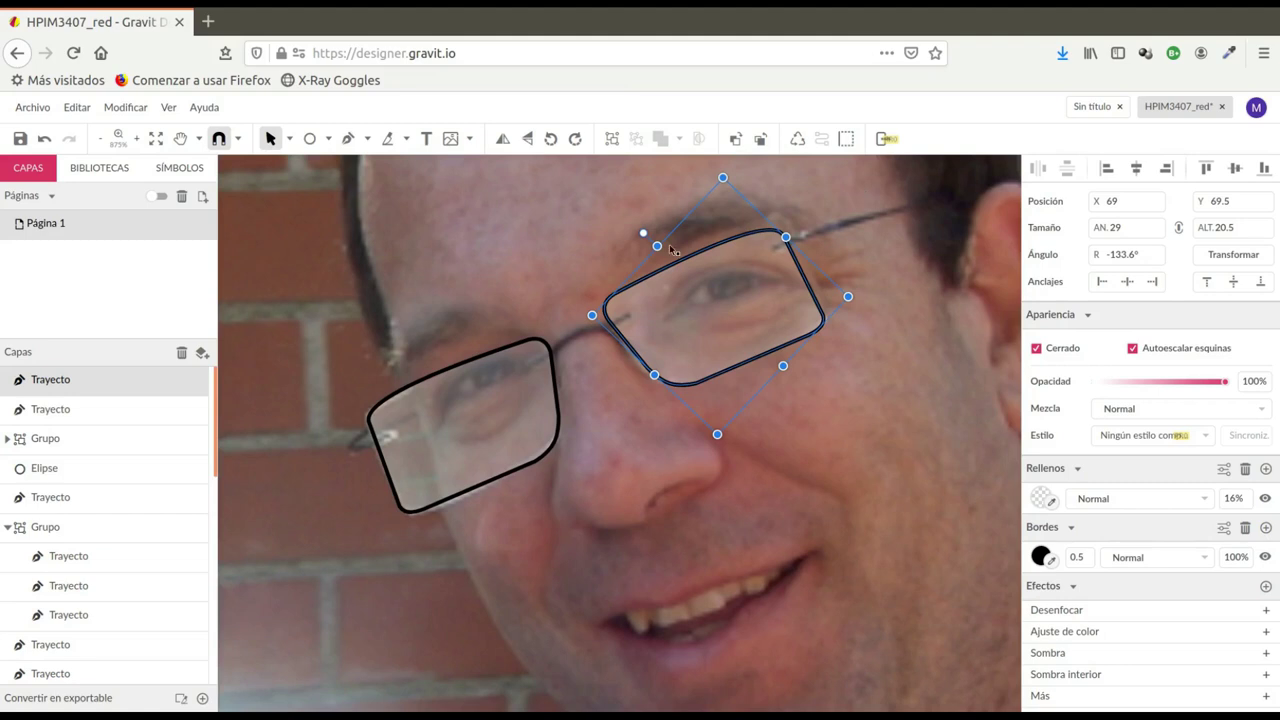
{"action": "left_click", "coordinate": [347, 139]}
{"action": "left_click", "coordinate": [369, 432]}
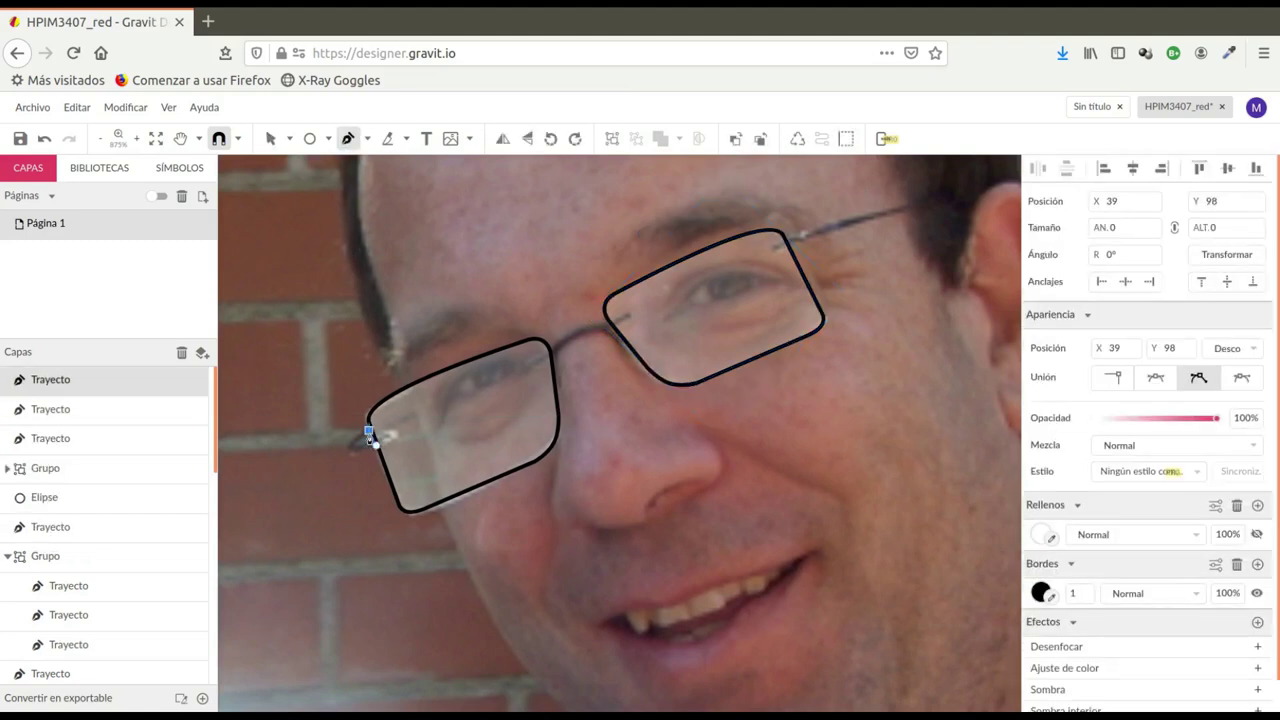
{"action": "left_click", "coordinate": [414, 411]}
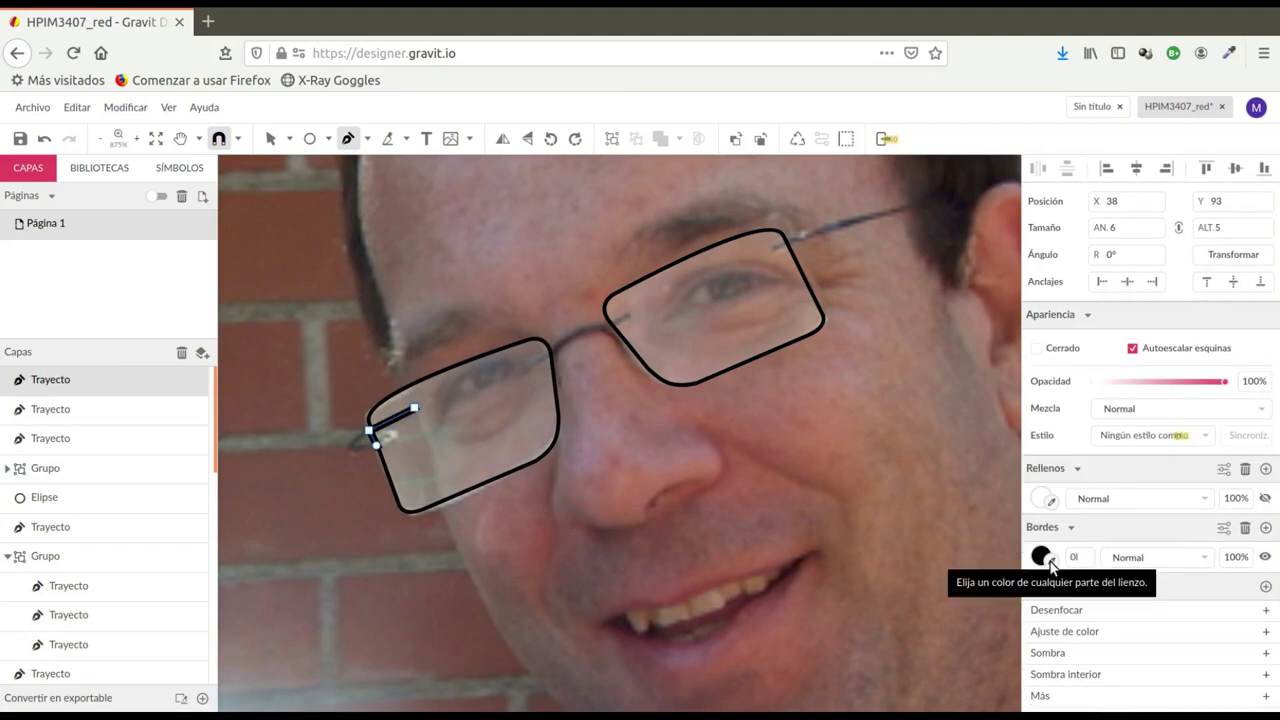
{"action": "type", "text": "0.5"}
{"action": "key", "text": "Tab"}
Step: Bend the hinge path's short segment outward into a loop beyond the lens edge and send the path behind both lenses
{"action": "scroll", "coordinate": [393, 398], "scroll_direction": "up", "scroll_amount": 3}
{"action": "left_click", "coordinate": [271, 139]}
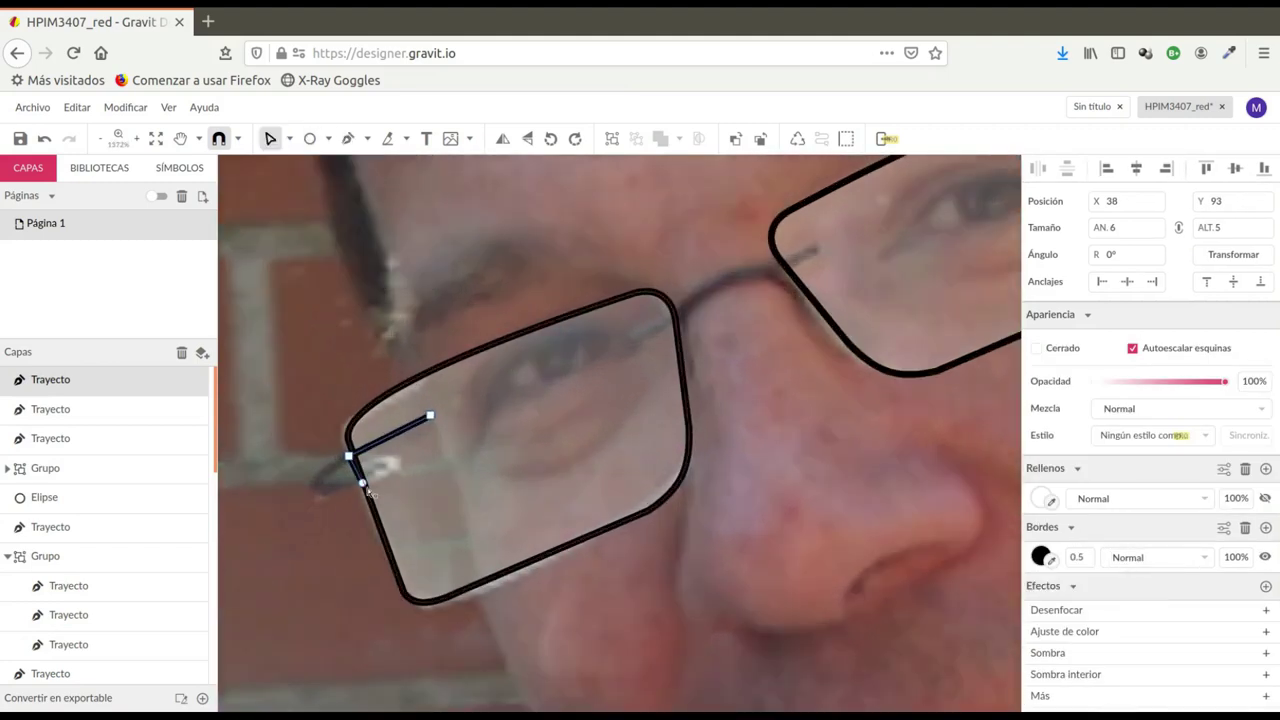
{"action": "left_click_drag", "start_coordinate": [356, 470], "coordinate": [296, 479]}
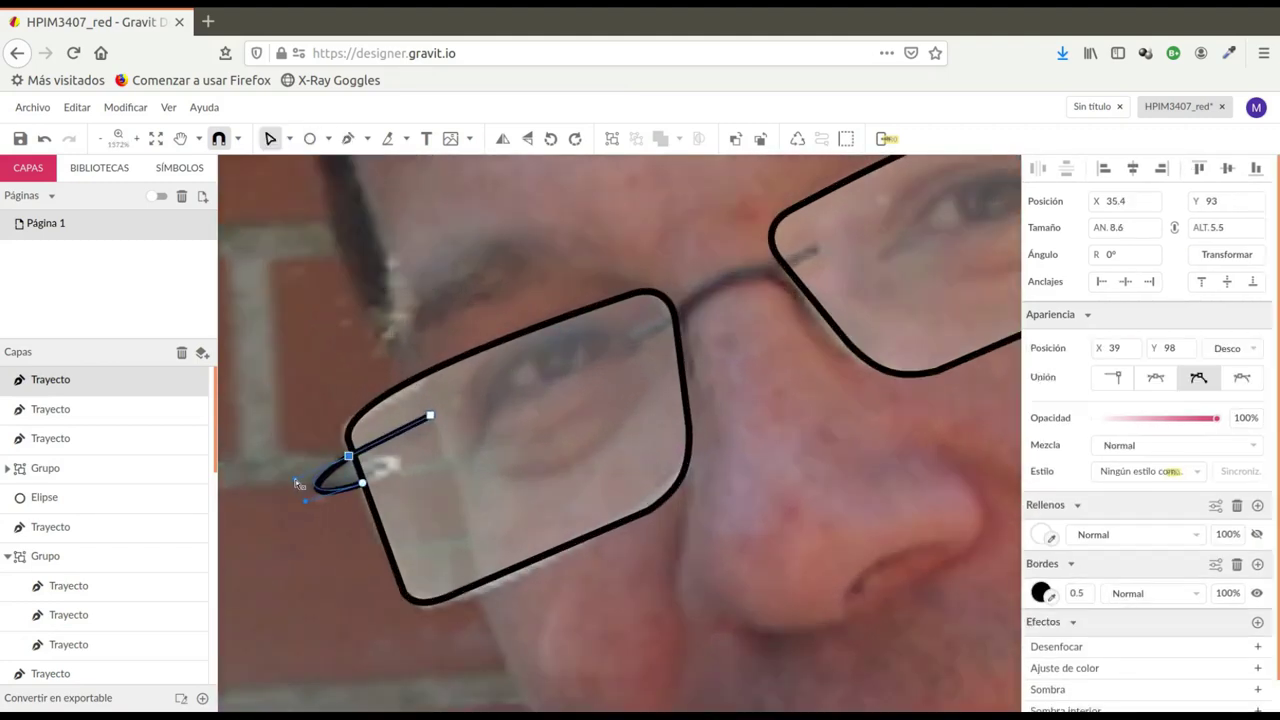
{"action": "left_click", "coordinate": [289, 138]}
{"action": "left_click", "coordinate": [318, 163]}
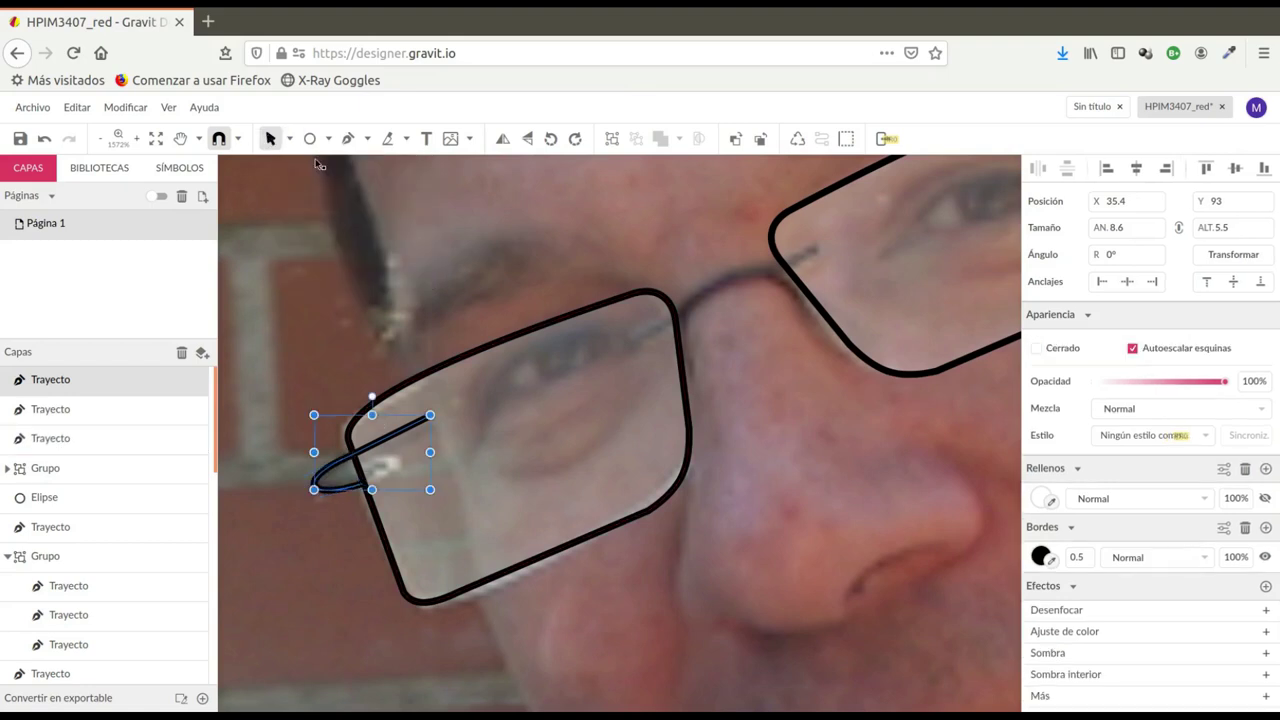
{"action": "left_click", "coordinate": [760, 140]}
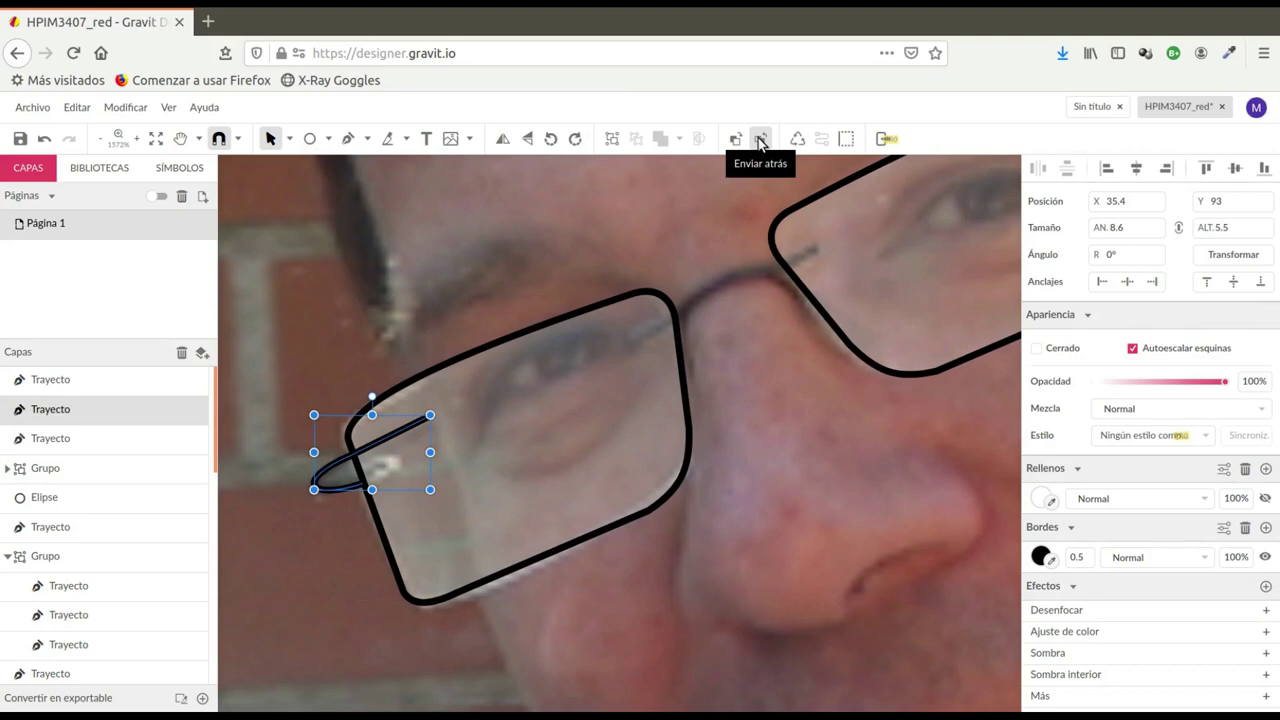
{"action": "left_click", "coordinate": [760, 140]}
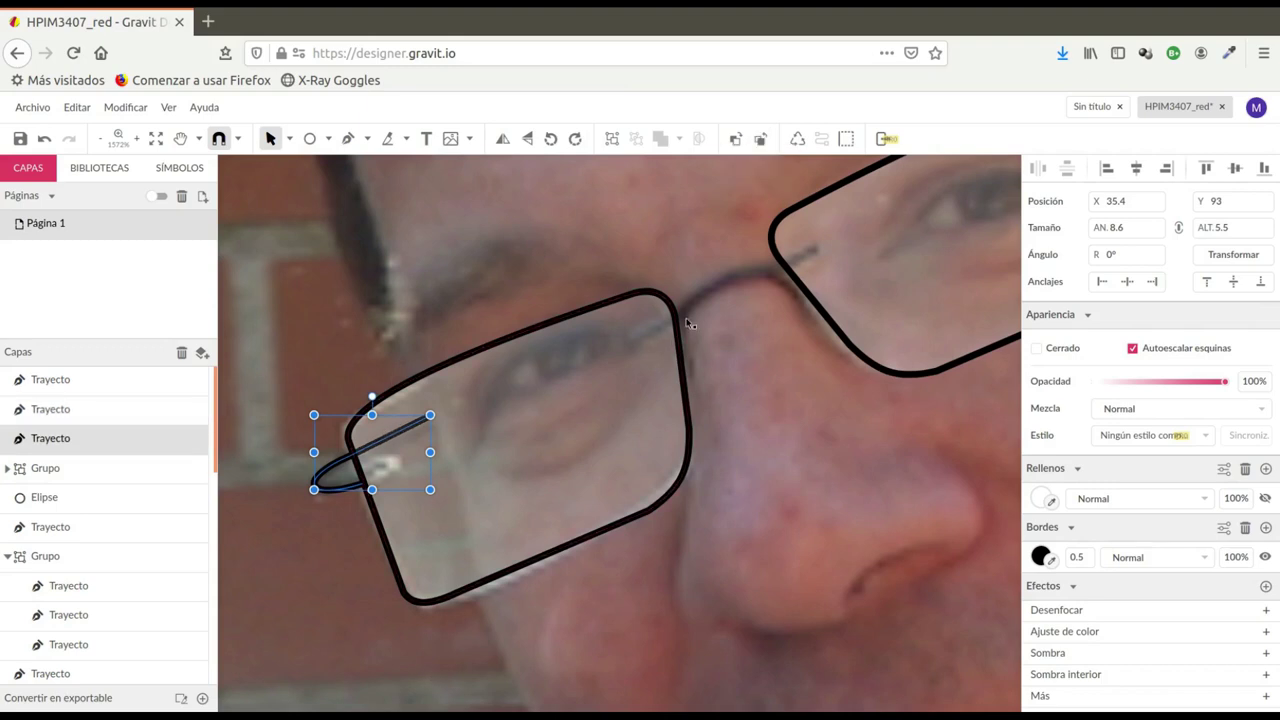
Step: Draw the nose bridge as a line between the two lenses and arch it upward along the real bridge
{"action": "left_click", "coordinate": [346, 140]}
{"action": "left_click", "coordinate": [675, 320]}
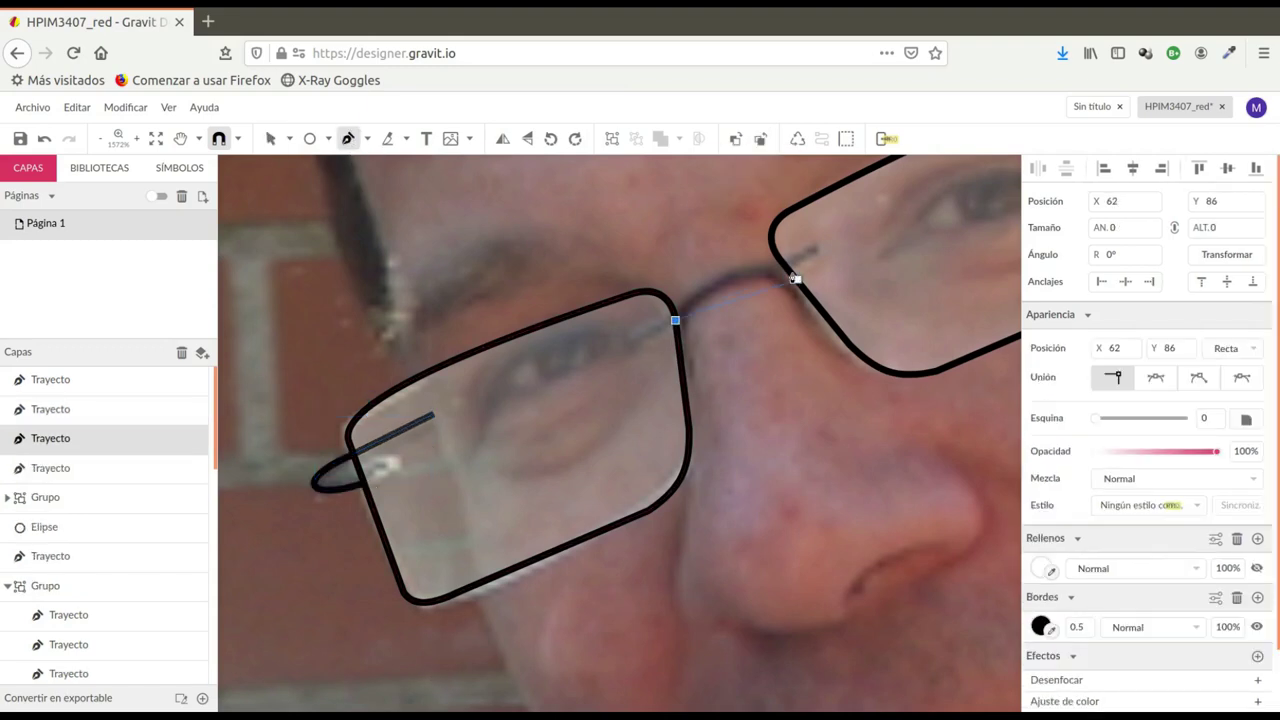
{"action": "left_click", "coordinate": [797, 280]}
{"action": "left_click", "coordinate": [271, 139]}
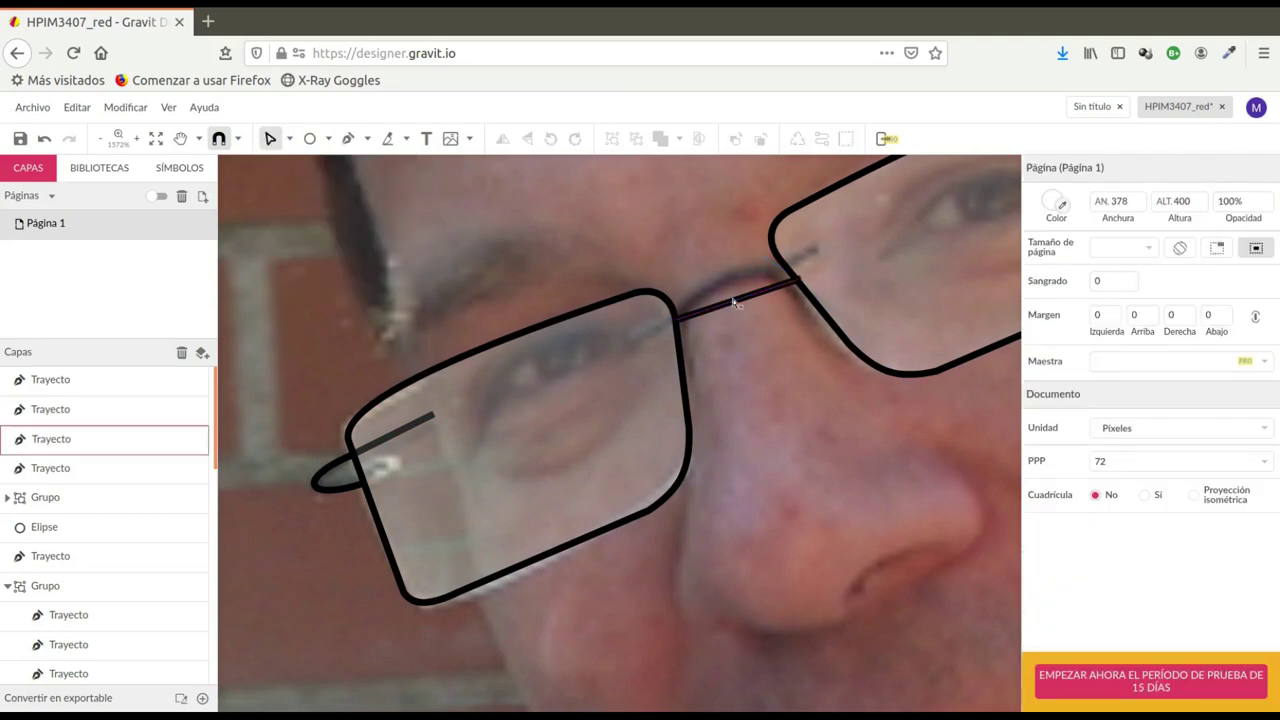
{"action": "left_click_drag", "start_coordinate": [741, 306], "coordinate": [723, 274]}
{"action": "left_click", "coordinate": [876, 224]}
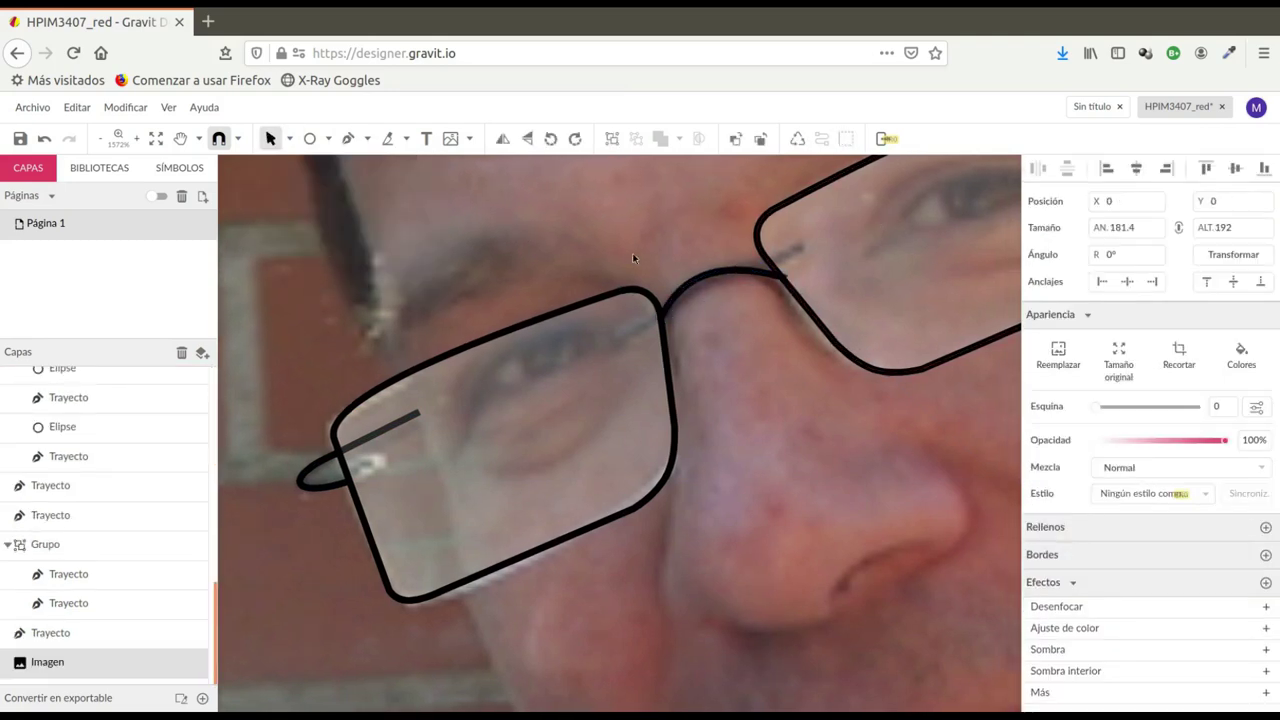
{"action": "left_click", "coordinate": [770, 276]}
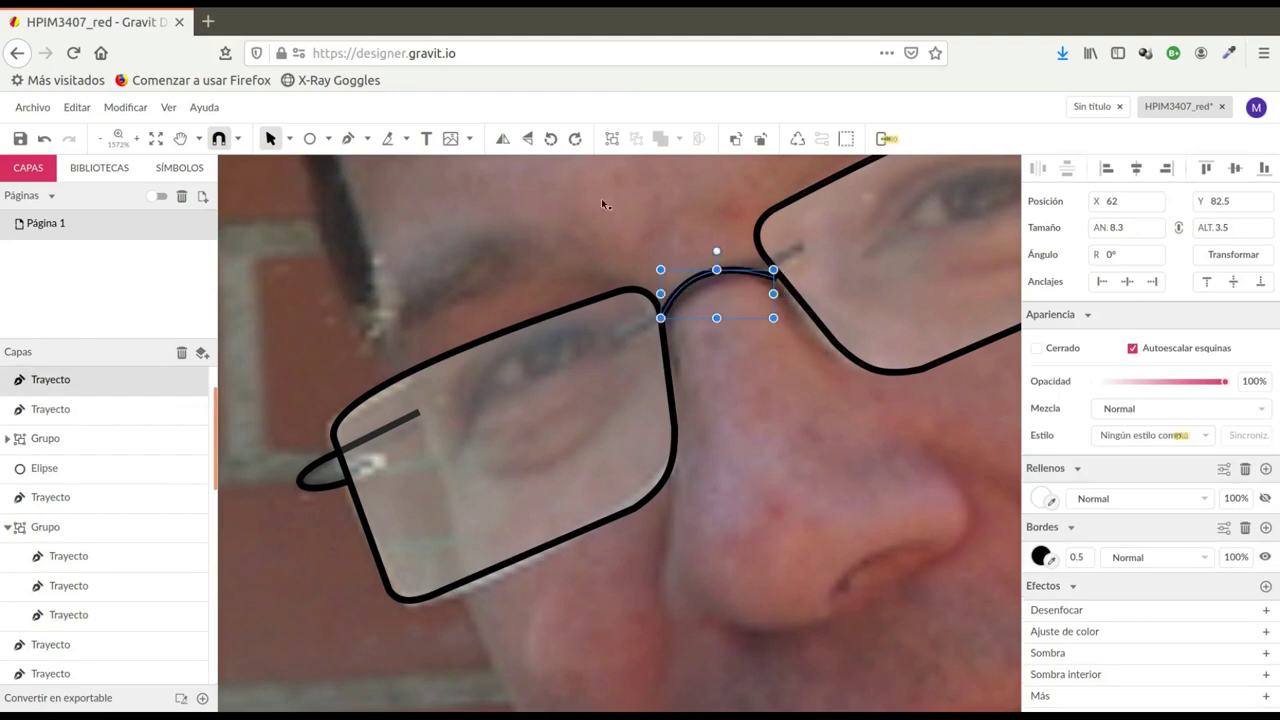
{"action": "left_click", "coordinate": [858, 451]}
Step: Trace the glasses' arm from inside the right lens's upper corner to the hair, about 21 × 6 px, layered just above the photo
{"action": "scroll", "coordinate": [853, 371], "scroll_direction": "down", "scroll_amount": 2}
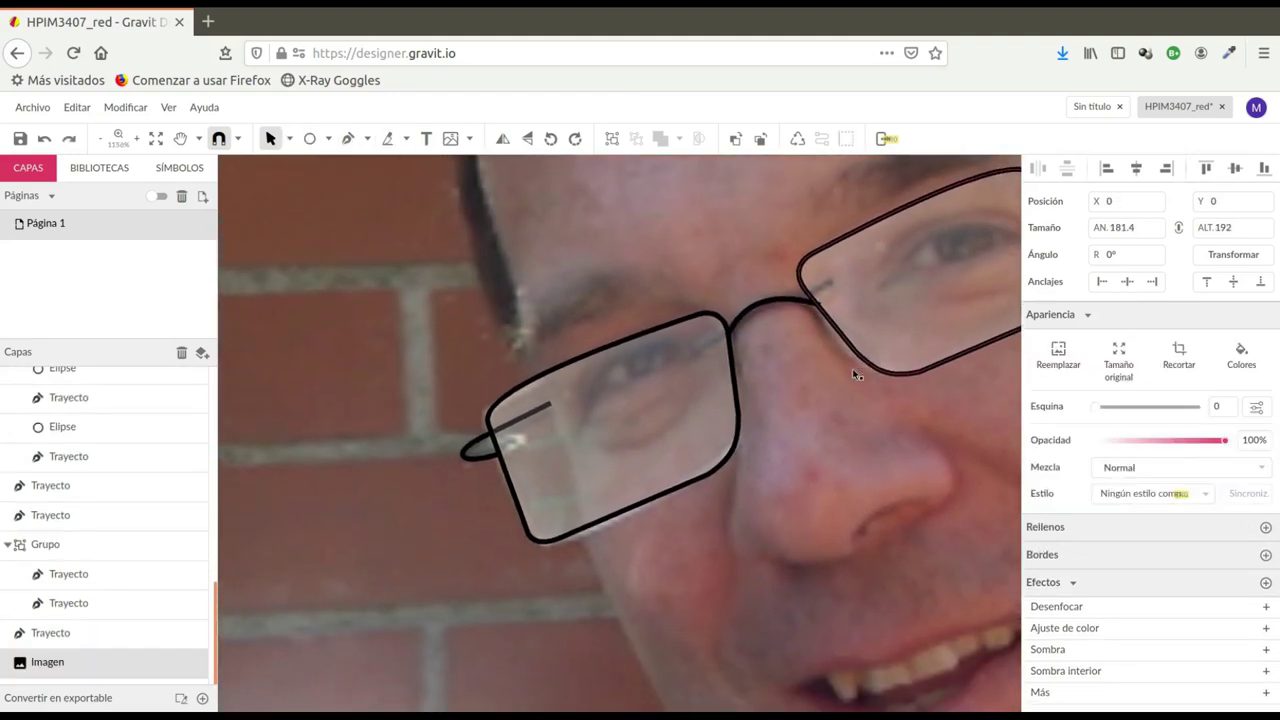
{"action": "scroll", "coordinate": [855, 370], "scroll_direction": "right", "scroll_amount": 3}
{"action": "scroll", "coordinate": [900, 320], "scroll_direction": "up", "scroll_amount": 3}
{"action": "scroll", "coordinate": [940, 300], "scroll_direction": "right", "scroll_amount": 2}
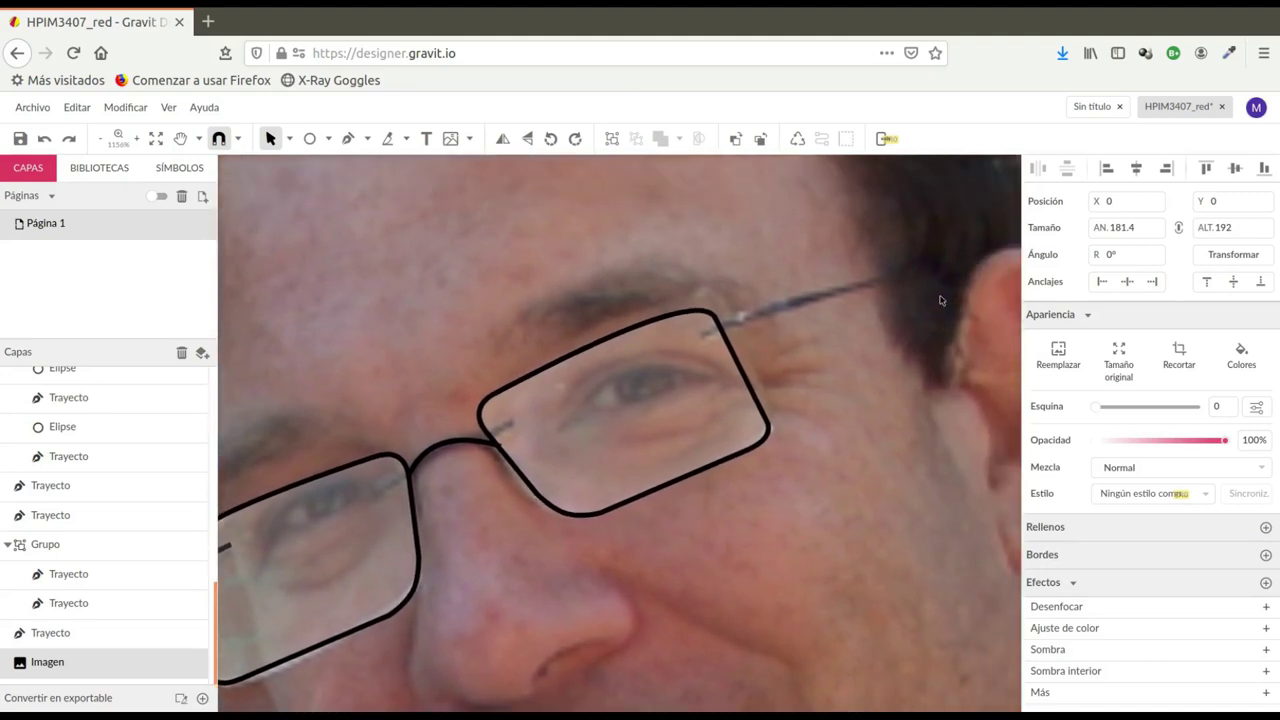
{"action": "key", "text": "p"}
{"action": "left_click", "coordinate": [698, 335]}
{"action": "left_click", "coordinate": [740, 319]}
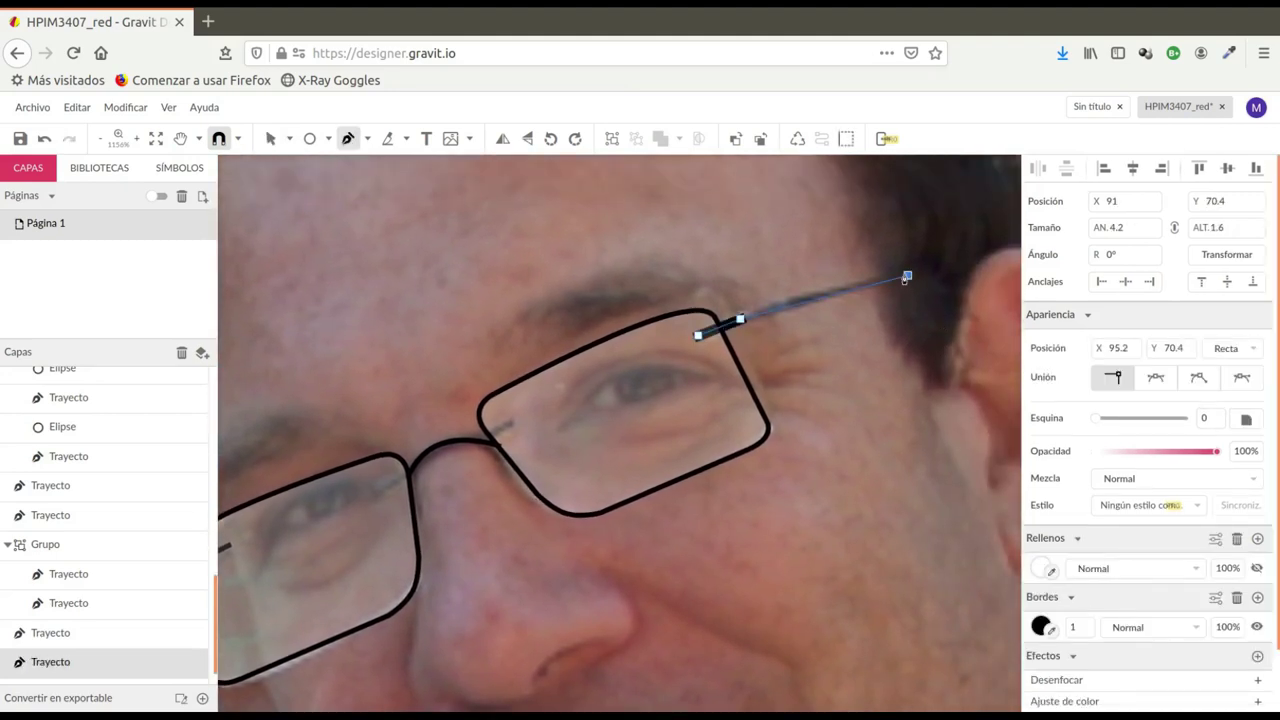
{"action": "double_click", "coordinate": [907, 275]}
{"action": "key", "text": "v"}
{"action": "left_click", "coordinate": [760, 138]}
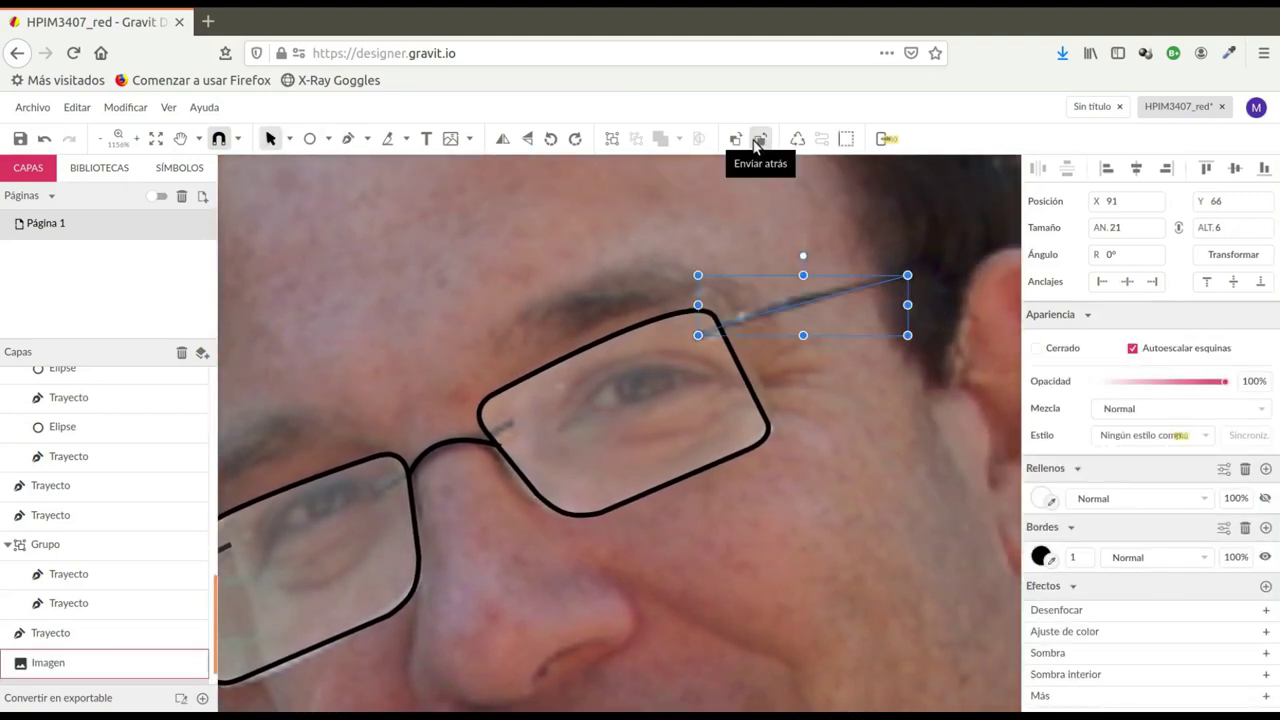
{"action": "left_click", "coordinate": [737, 139]}
Step: Subselect all the paths of the traced glasses on the photo and combine them into one group
{"action": "scroll", "coordinate": [856, 369], "scroll_direction": "down", "scroll_amount": 3}
{"action": "left_click", "coordinate": [364, 361]}
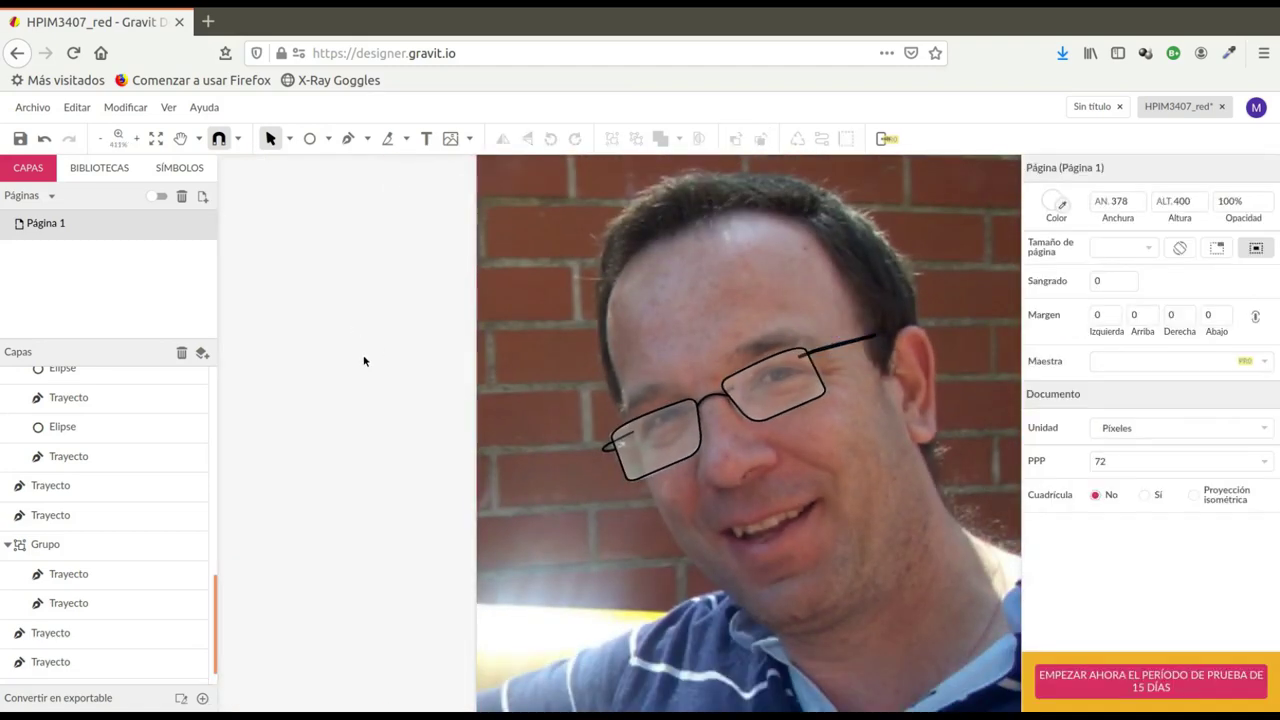
{"action": "left_click", "coordinate": [289, 139]}
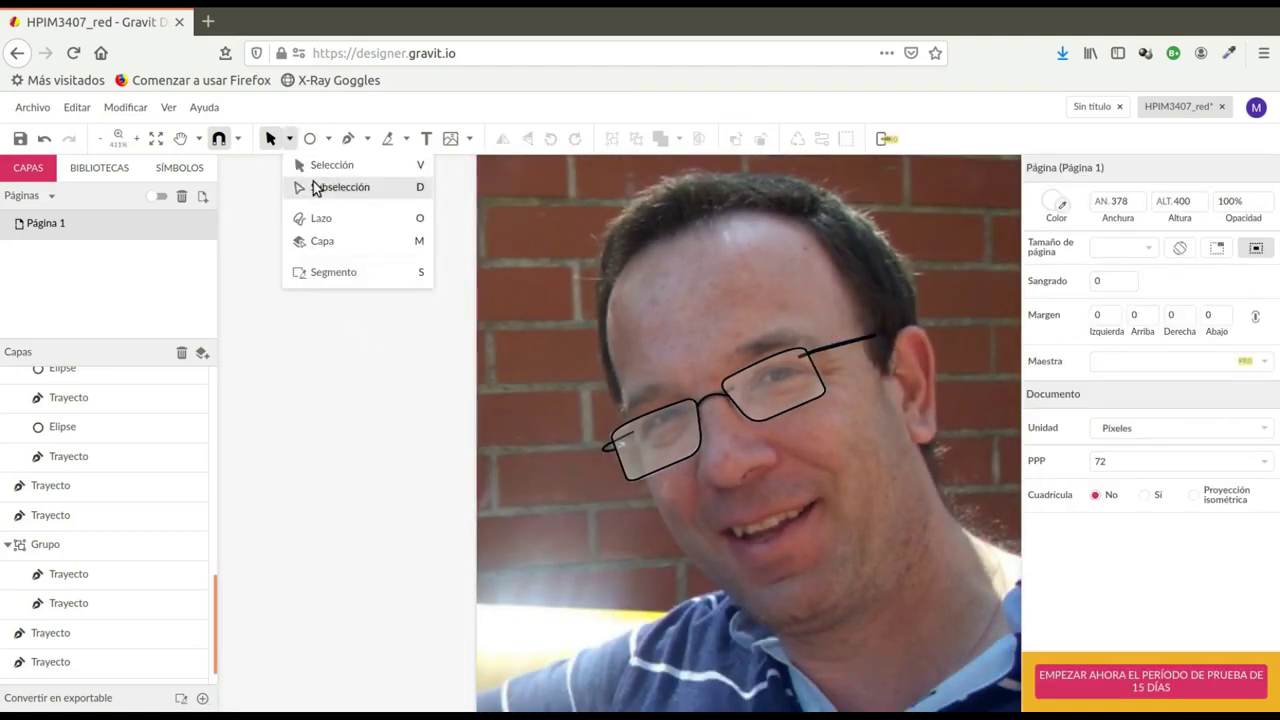
{"action": "left_click", "coordinate": [314, 186]}
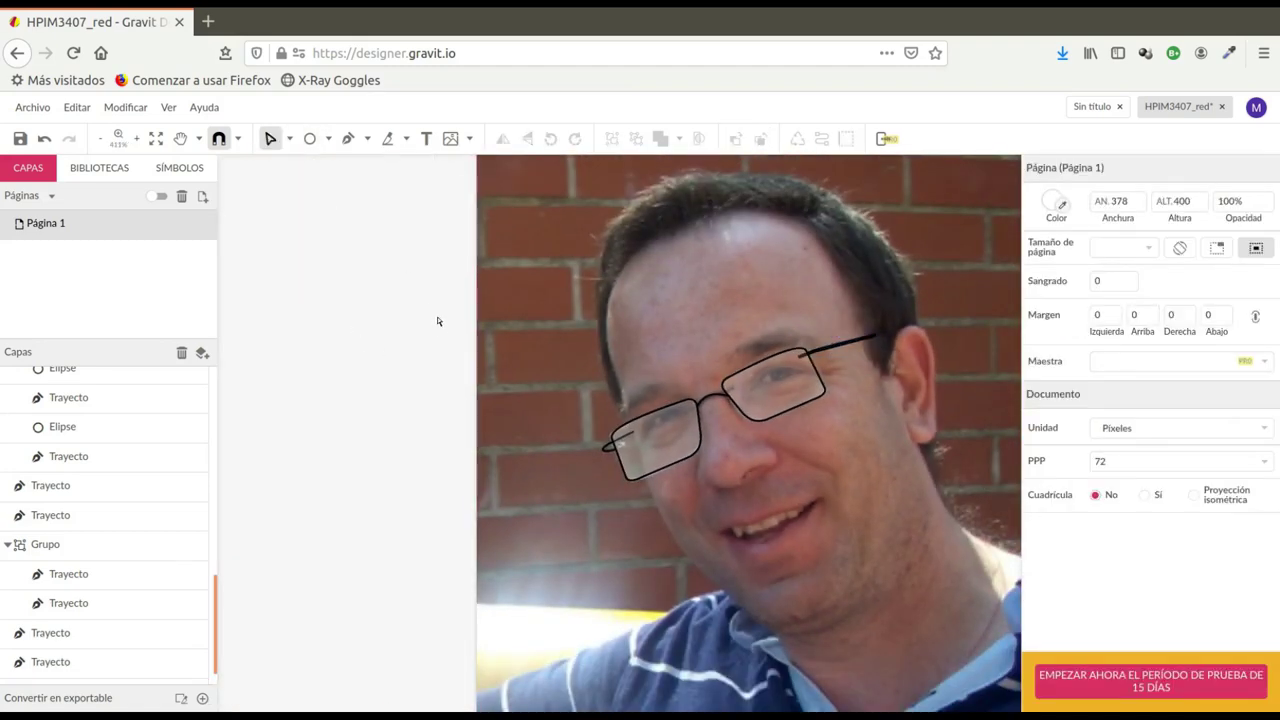
{"action": "left_click_drag", "start_coordinate": [437, 321], "coordinate": [480, 470]}
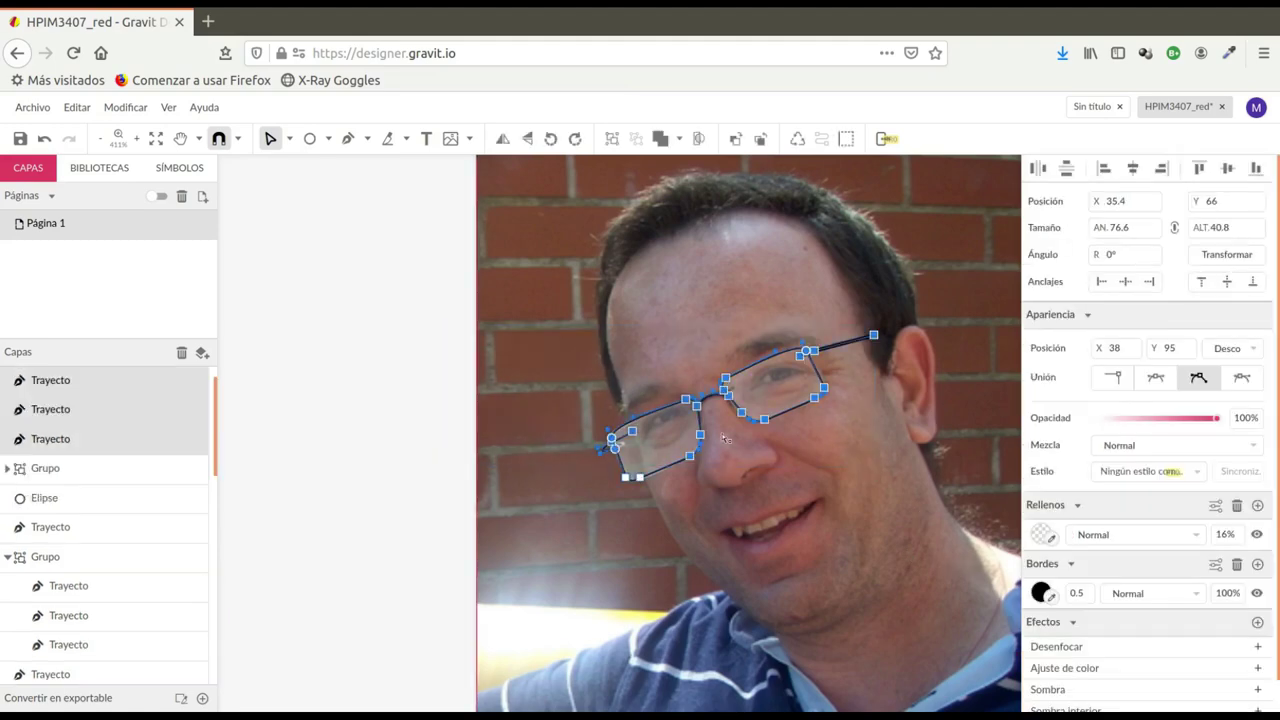
{"action": "left_click", "coordinate": [126, 107]}
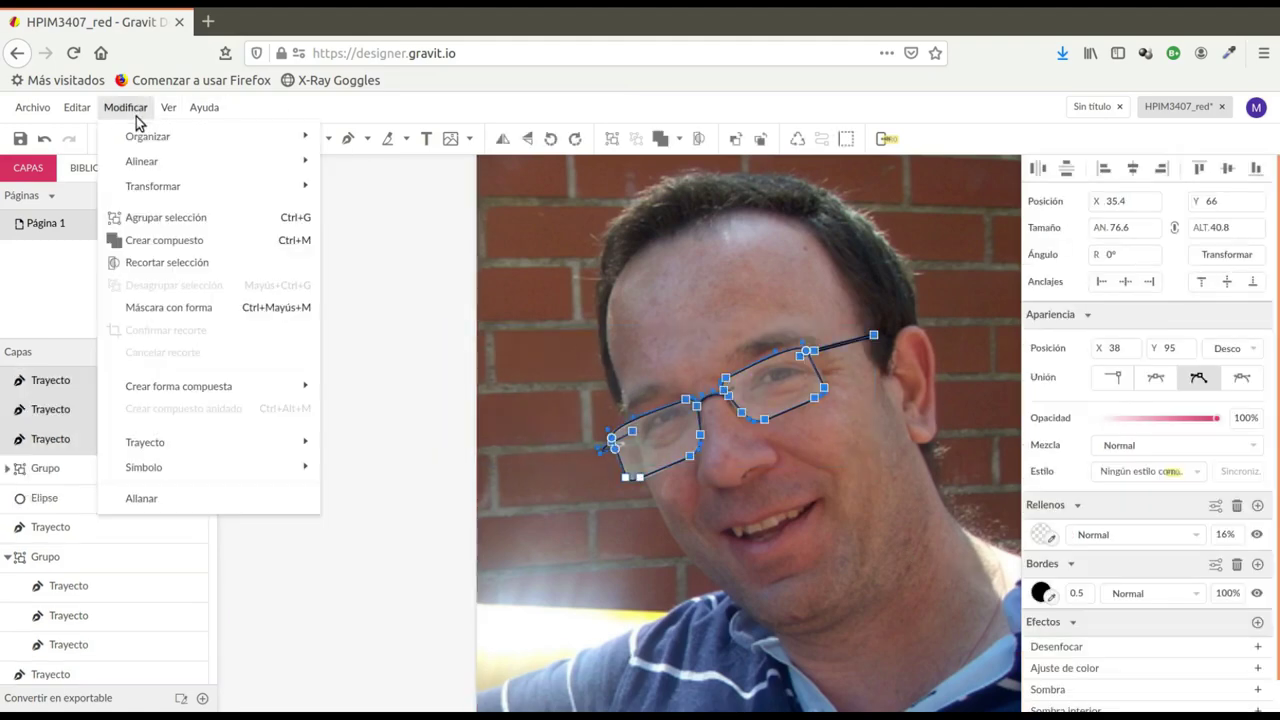
{"action": "left_click", "coordinate": [165, 218]}
Step: Move the glasses group off the photo to the empty area below the cartoon face, at about X 186.4, Y 182.2
{"action": "scroll", "coordinate": [333, 351], "scroll_direction": "down", "scroll_amount": 2}
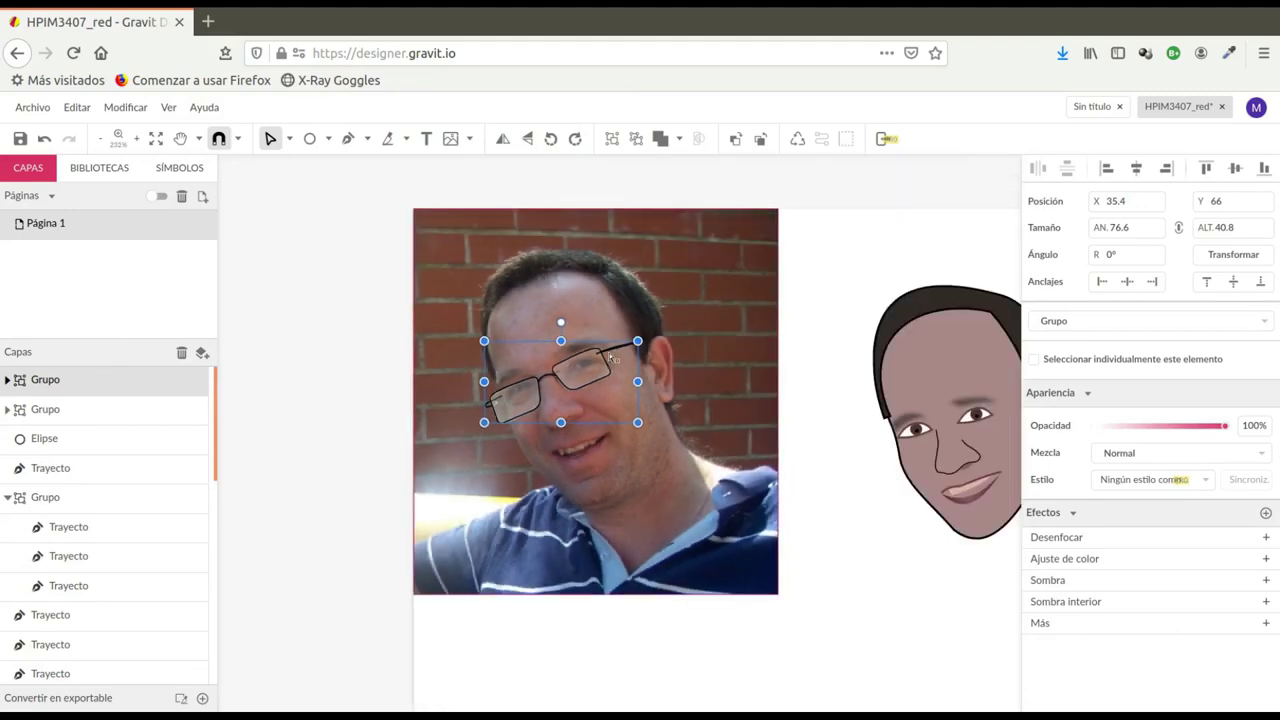
{"action": "left_click", "coordinate": [289, 139]}
{"action": "left_click", "coordinate": [301, 166]}
{"action": "mouse_move", "coordinate": [598, 354]}
{"action": "left_mouse_down"}
{"action": "mouse_move", "coordinate": [762, 380]}
{"action": "mouse_move", "coordinate": [904, 592]}
{"action": "mouse_move", "coordinate": [888, 572]}
{"action": "left_mouse_up"}
Step: Set the border width of the glasses' arm inside the group to 0.5
{"action": "scroll", "coordinate": [952, 605], "scroll_direction": "up", "scroll_amount": 3}
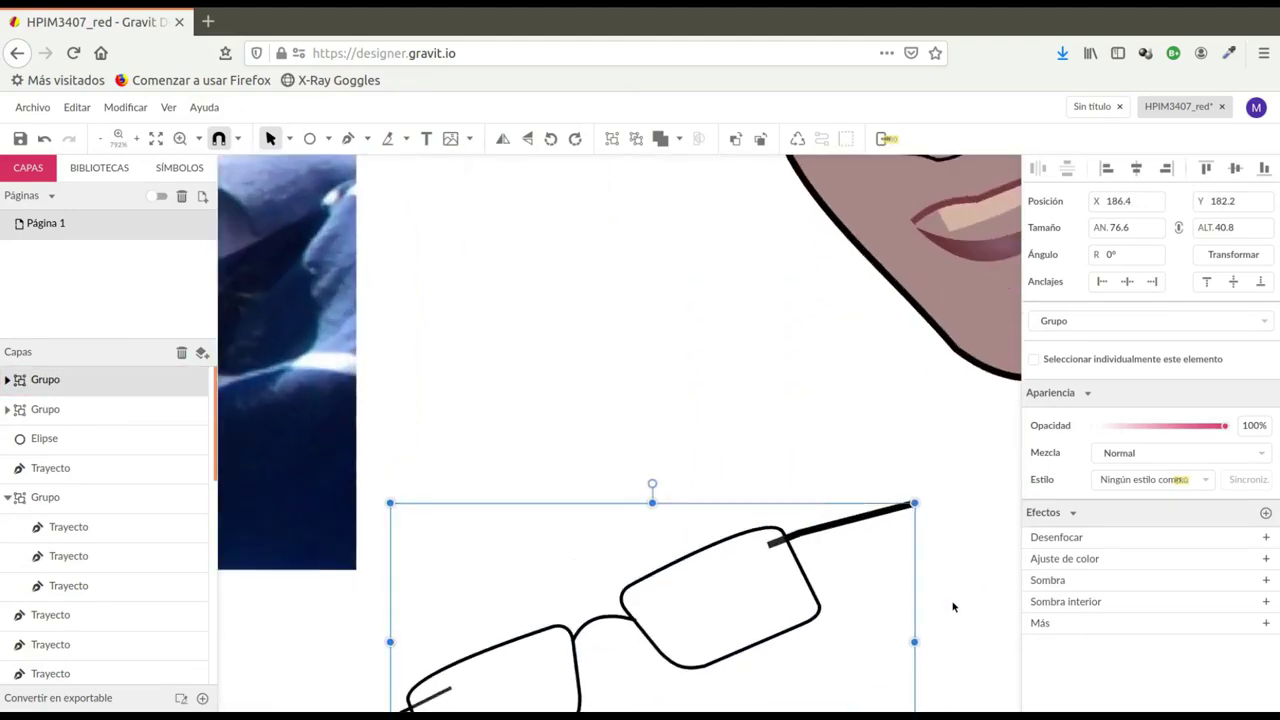
{"action": "scroll", "coordinate": [940, 560], "scroll_direction": "down", "scroll_amount": 3}
{"action": "double_click", "coordinate": [843, 389]}
{"action": "key", "text": "BackSpace"}
{"action": "type", "text": "0.5"}
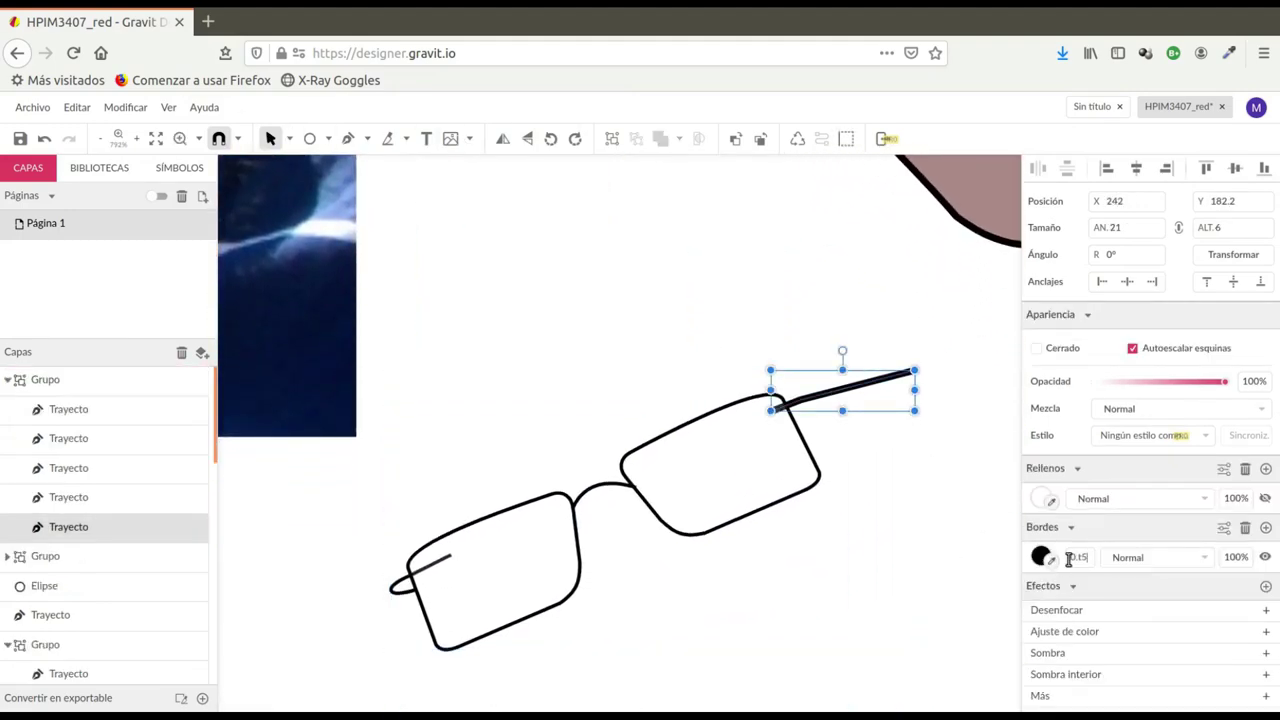
{"action": "key", "text": "Tab"}
{"action": "left_click", "coordinate": [770, 448]}
Step: Place the glasses group over the eyes of the cartoon face, at about X 231, Y 83.5
{"action": "scroll", "coordinate": [630, 395], "scroll_direction": "down", "scroll_amount": 3}
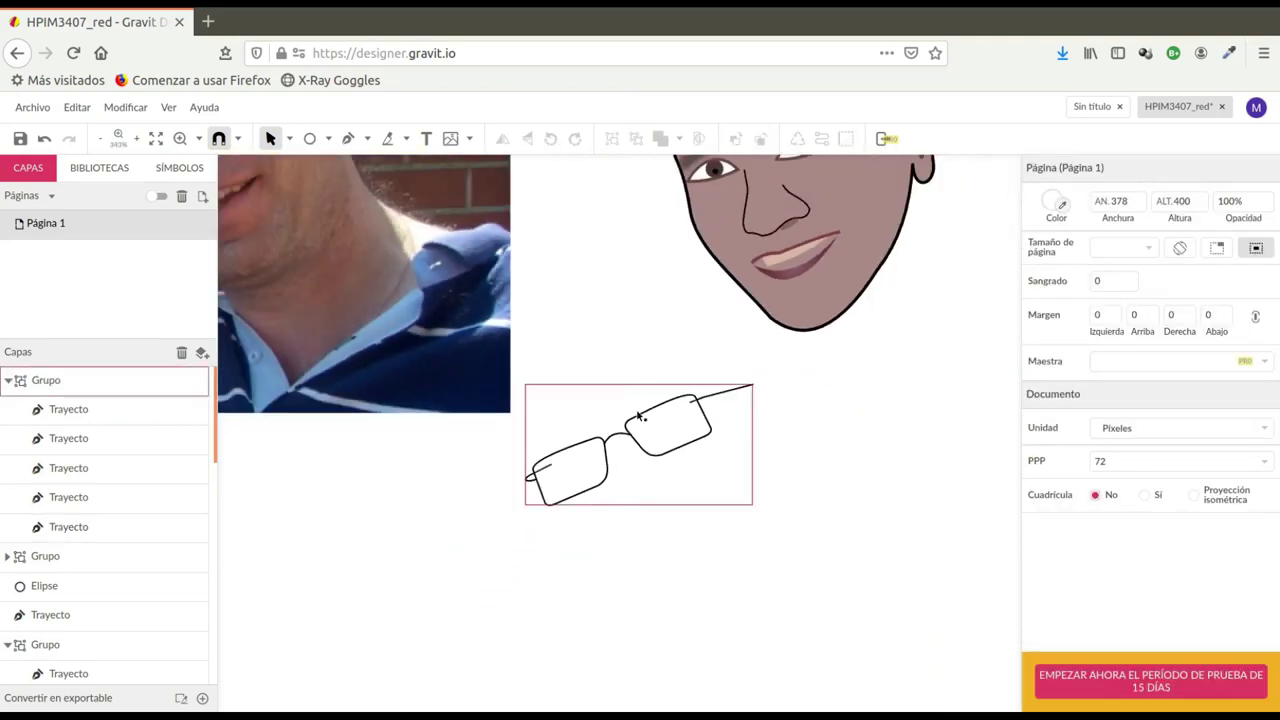
{"action": "left_click_drag", "start_coordinate": [637, 412], "coordinate": [769, 293]}
{"action": "scroll", "coordinate": [963, 360], "scroll_direction": "up", "scroll_amount": 2}
{"action": "left_click_drag", "start_coordinate": [780, 418], "coordinate": [778, 243]}
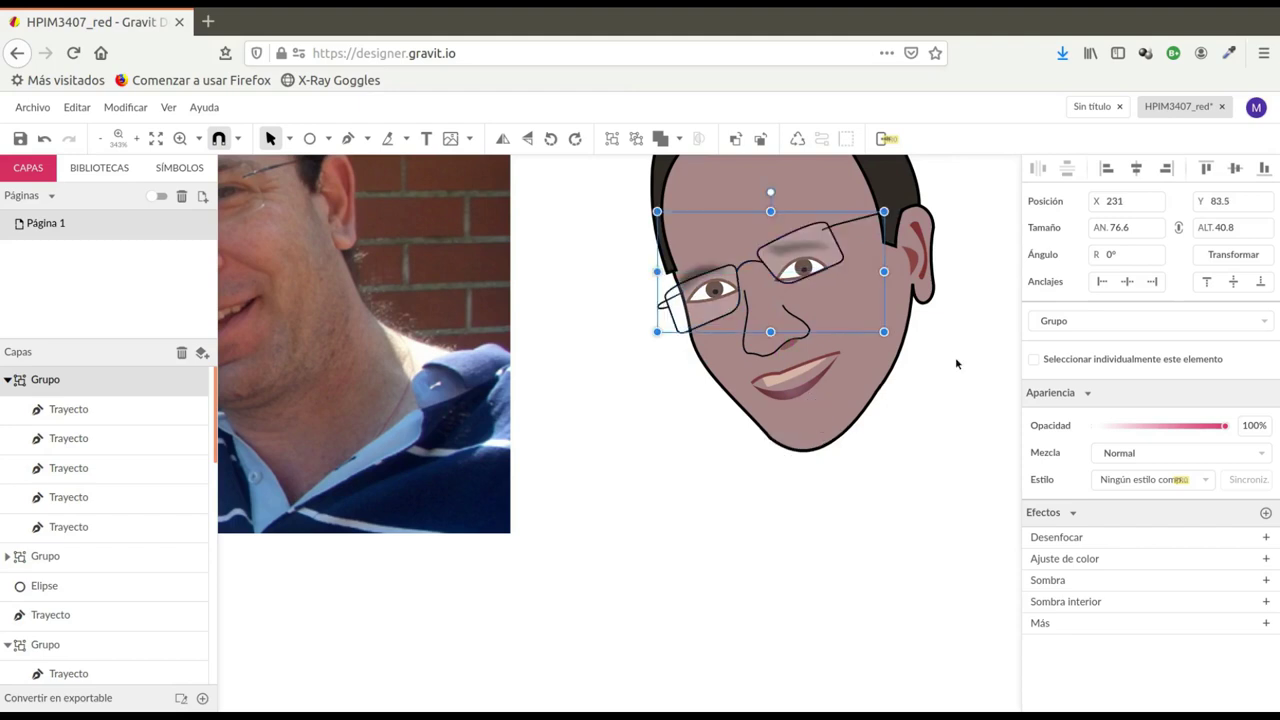
Step: Move the whole drawing onto the photo's face, at X 35, Y 23, and lower the face and hair group's opacity to 13%
{"action": "scroll", "coordinate": [922, 420], "scroll_direction": "down", "scroll_amount": 3}
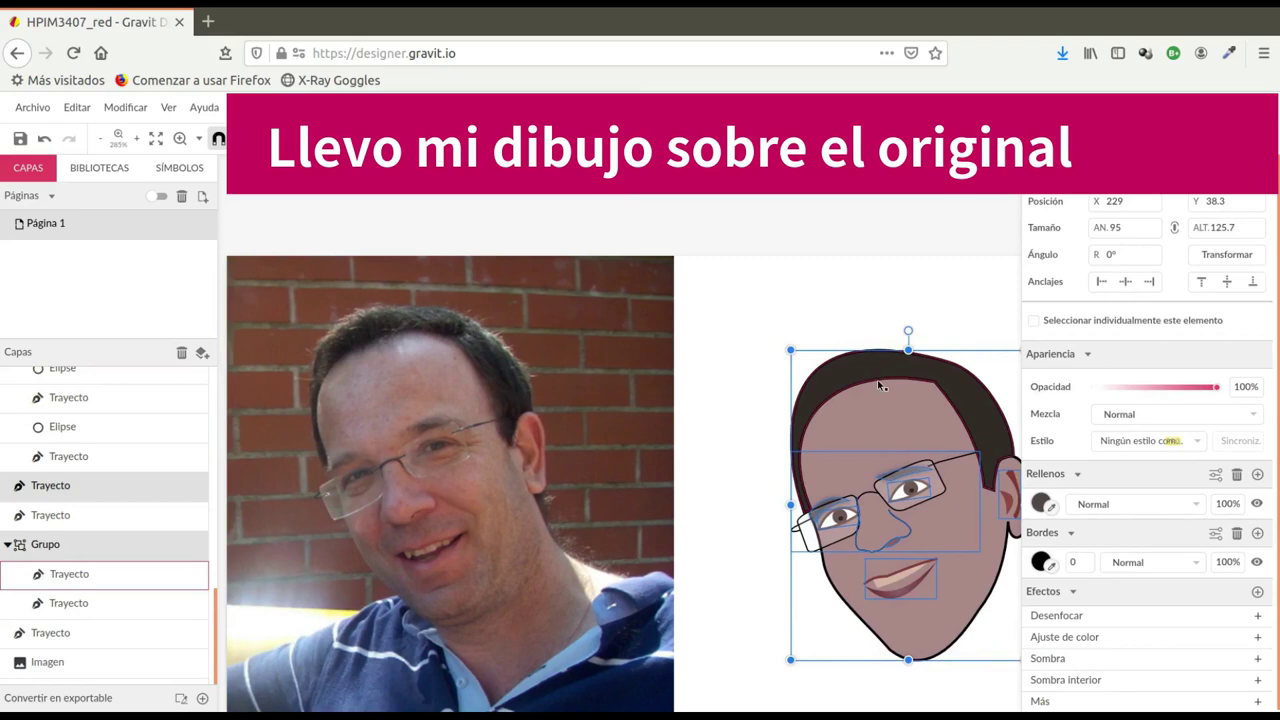
{"action": "left_click_drag", "start_coordinate": [880, 386], "coordinate": [399, 342]}
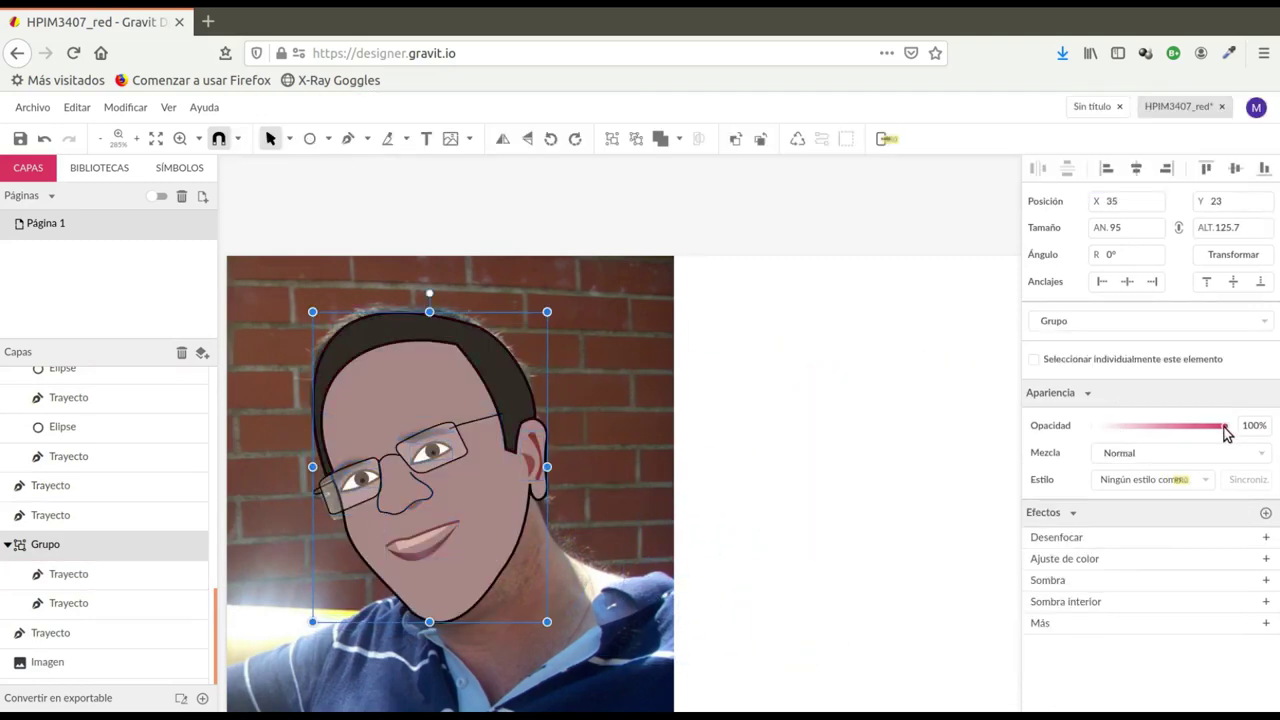
{"action": "left_click_drag", "start_coordinate": [1228, 426], "coordinate": [1114, 426]}
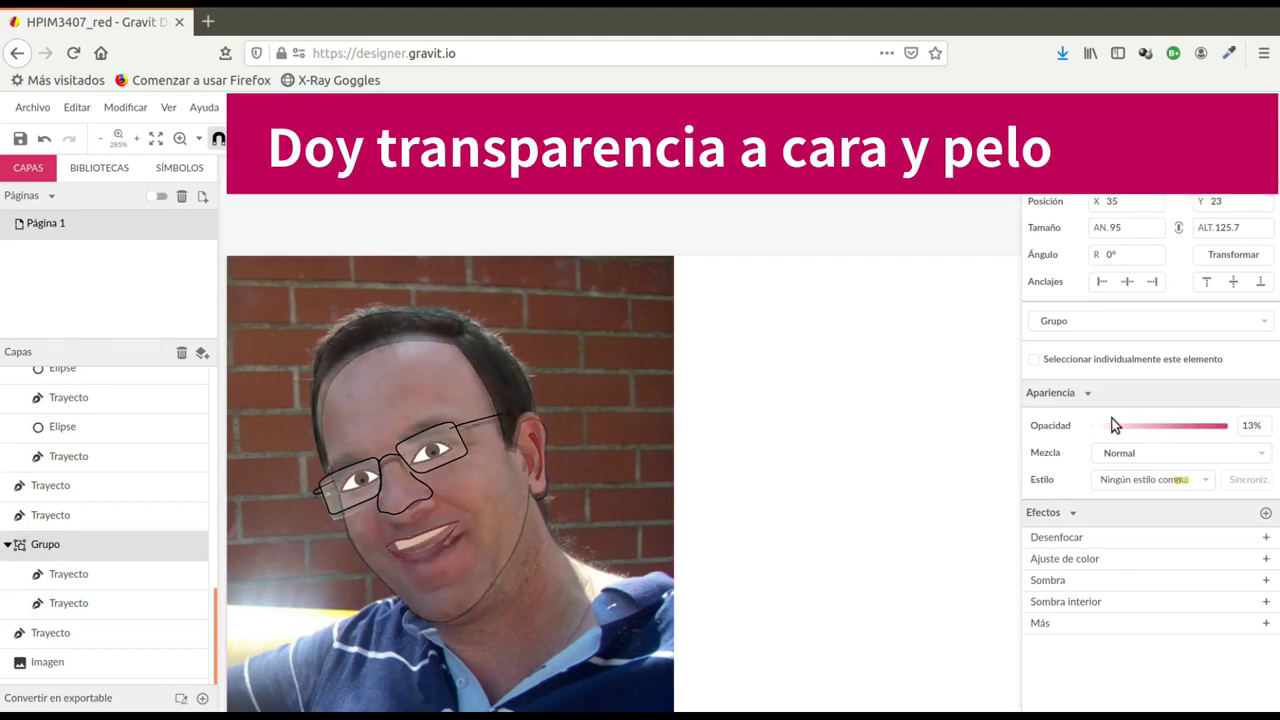
{"action": "left_click", "coordinate": [795, 521]}
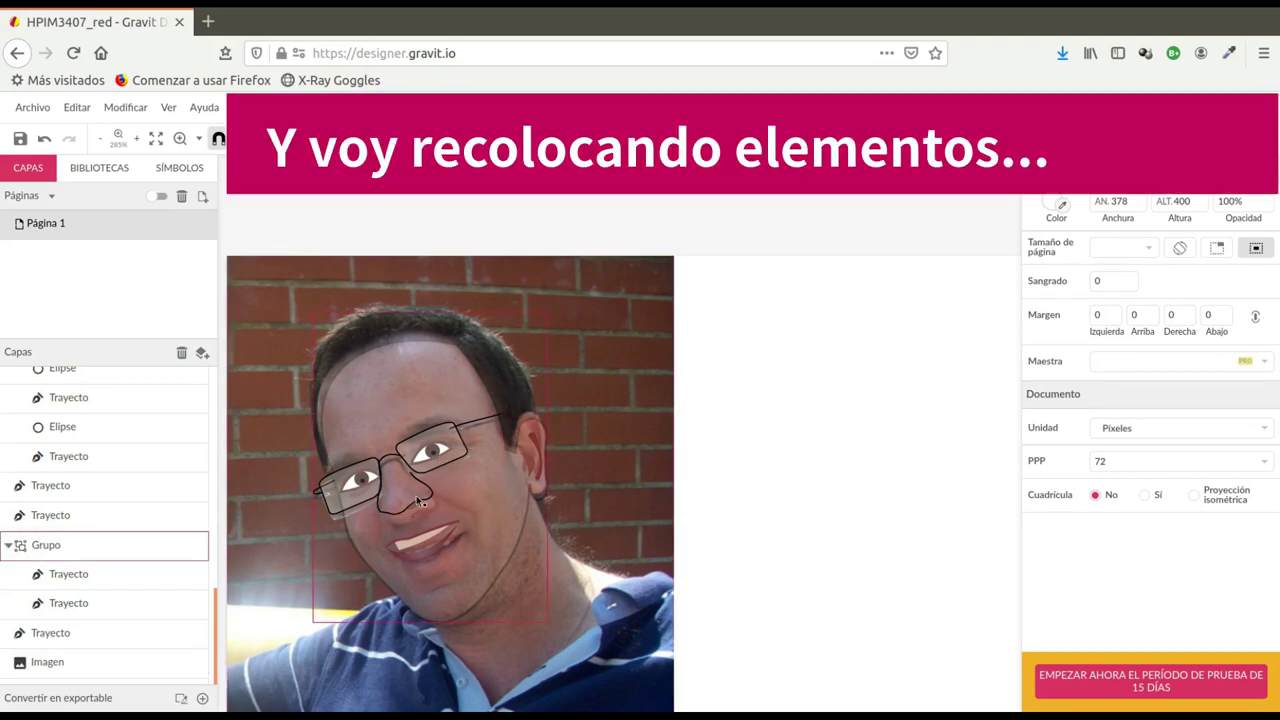
Step: Shift the drawn nose and mouth so that they line up with the nose and mouth in the photo
{"action": "left_click", "coordinate": [418, 498]}
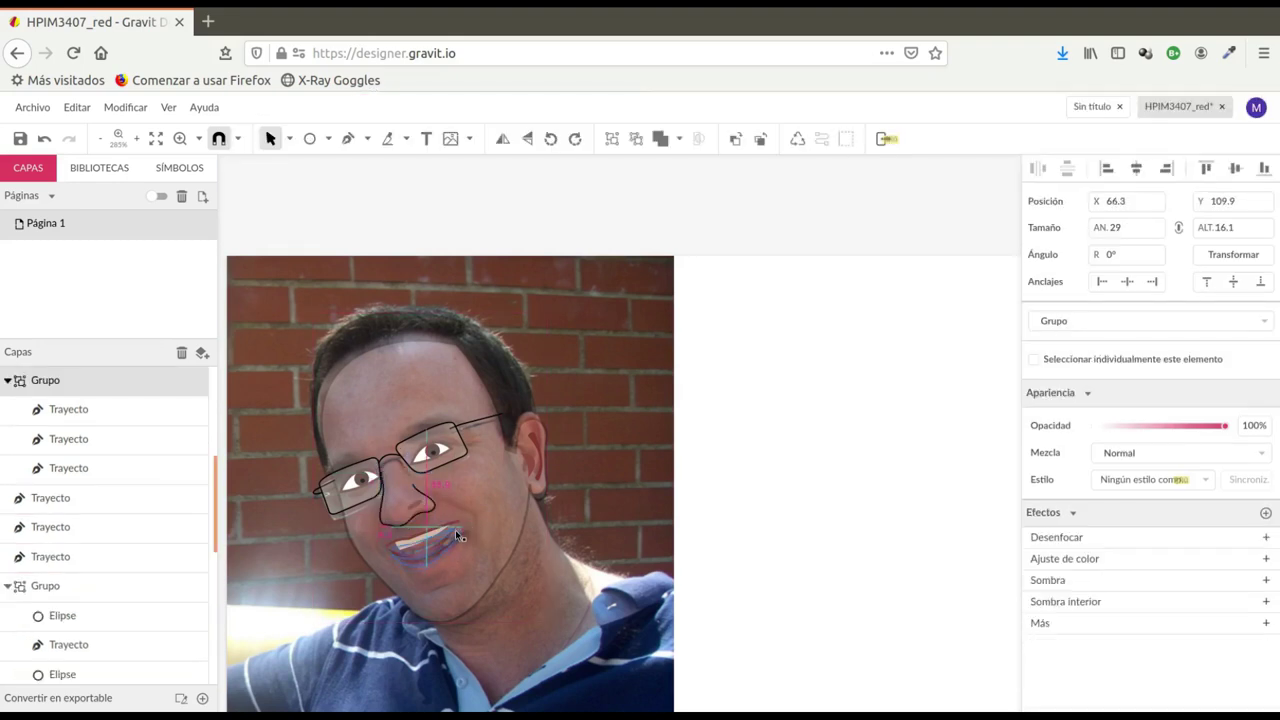
{"action": "left_click", "coordinate": [782, 457]}
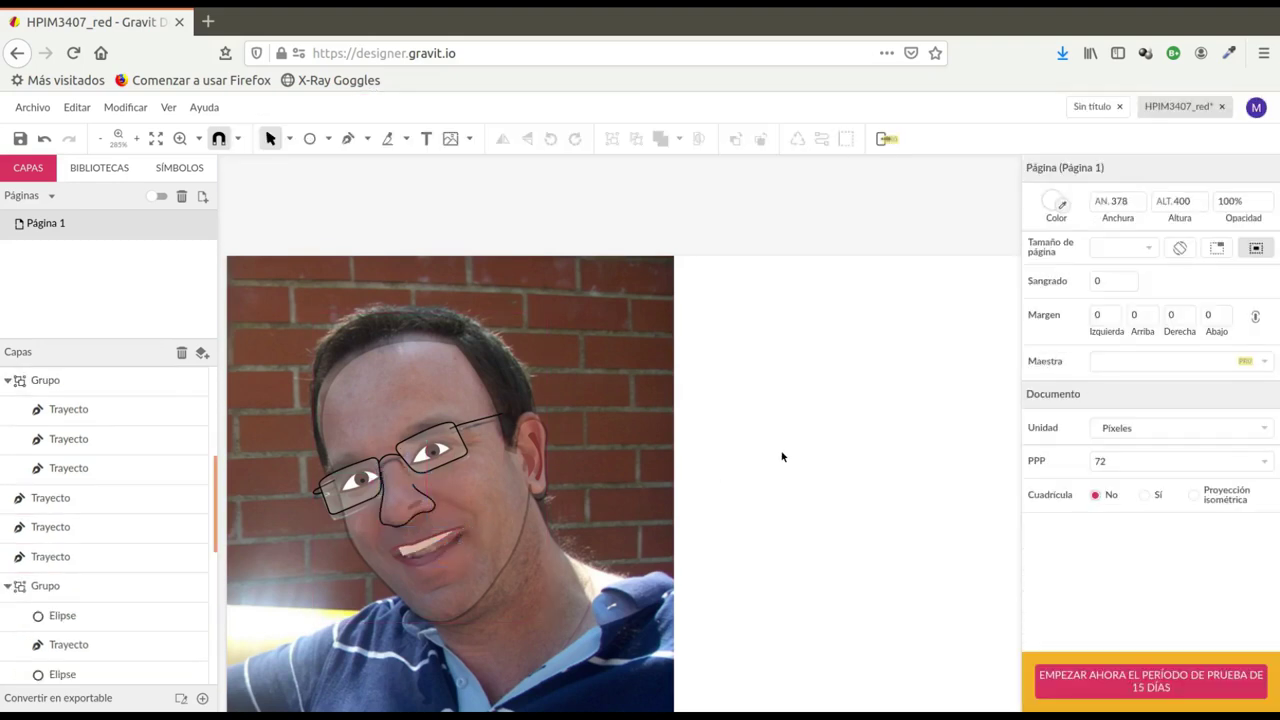
{"action": "scroll", "coordinate": [450, 541], "scroll_direction": "up", "scroll_amount": 3}
{"action": "left_click_drag", "start_coordinate": [421, 553], "coordinate": [426, 563]}
{"action": "left_click_drag", "start_coordinate": [400, 491], "coordinate": [399, 488]}
Step: Move the drawn eyebrow above the right lens up so that it lies over the eyebrow in the photo
{"action": "left_click", "coordinate": [716, 392]}
{"action": "left_click", "coordinate": [618, 385]}
{"action": "left_click", "coordinate": [750, 365]}
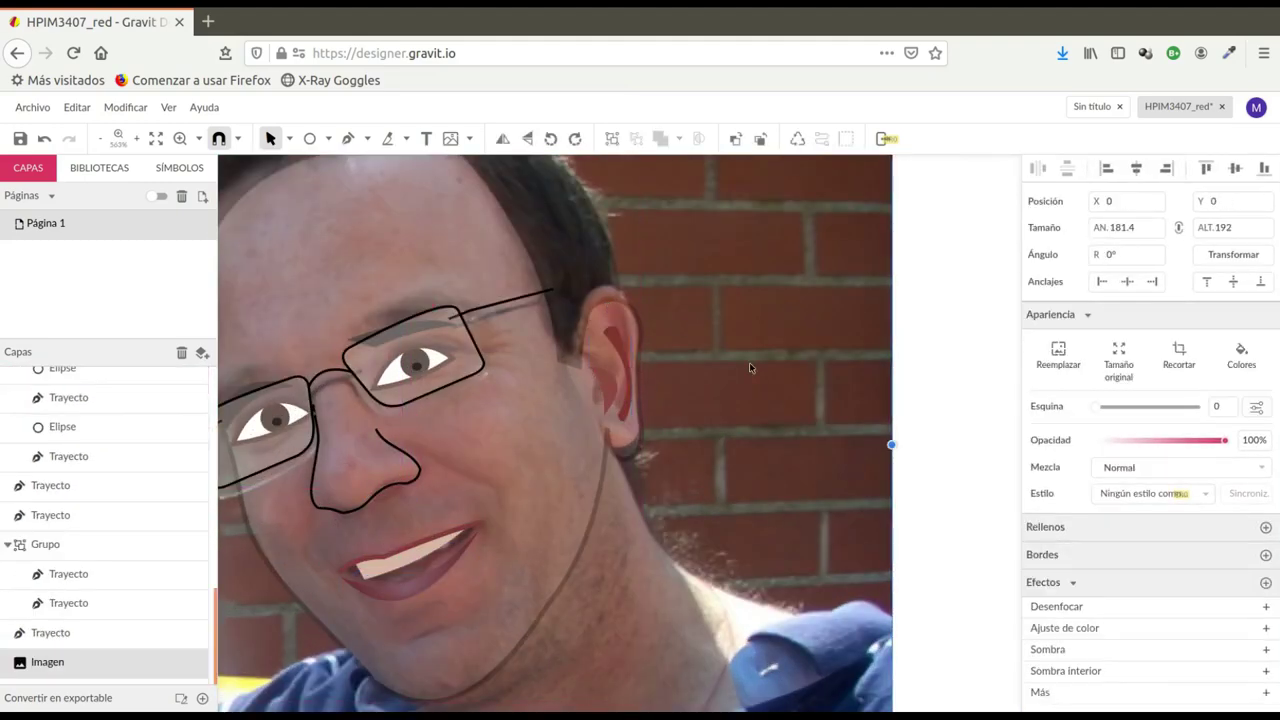
{"action": "double_click", "coordinate": [431, 322]}
{"action": "left_click_drag", "start_coordinate": [431, 322], "coordinate": [433, 319]}
{"action": "left_click", "coordinate": [334, 292]}
{"action": "left_click", "coordinate": [400, 325]}
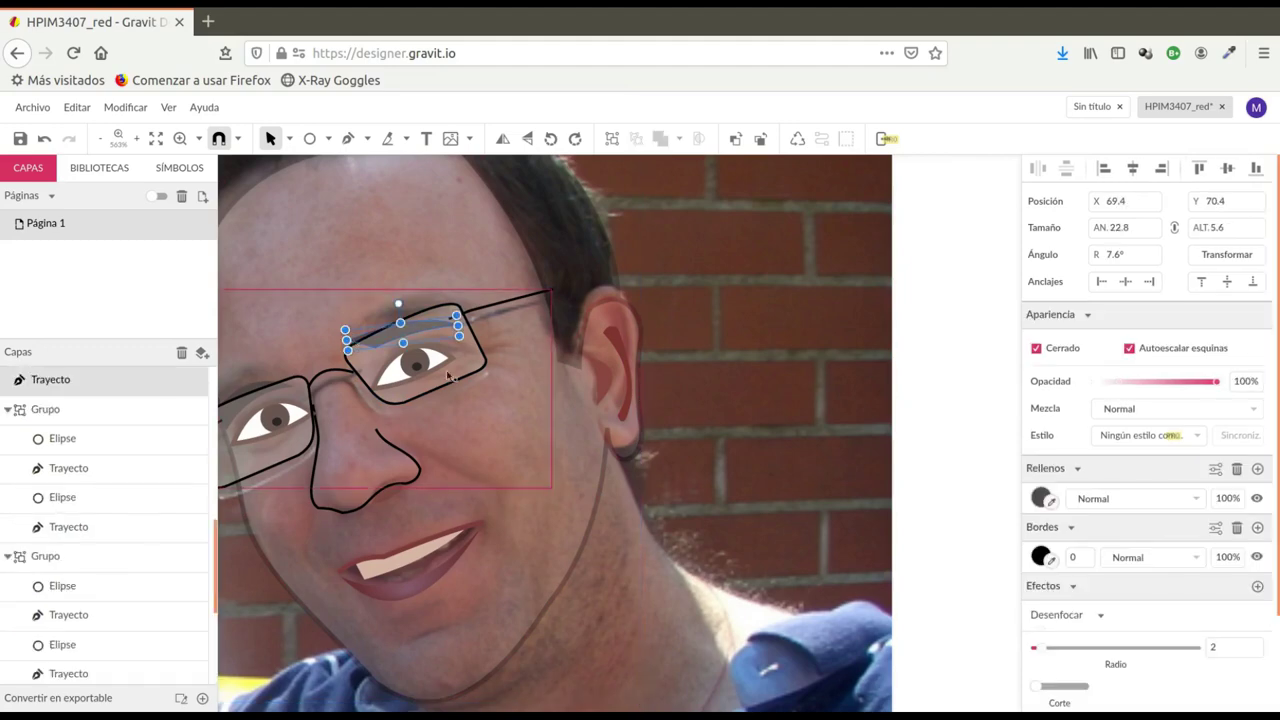
{"action": "left_click", "coordinate": [449, 376]}
{"action": "left_click", "coordinate": [407, 344]}
{"action": "left_click", "coordinate": [935, 255]}
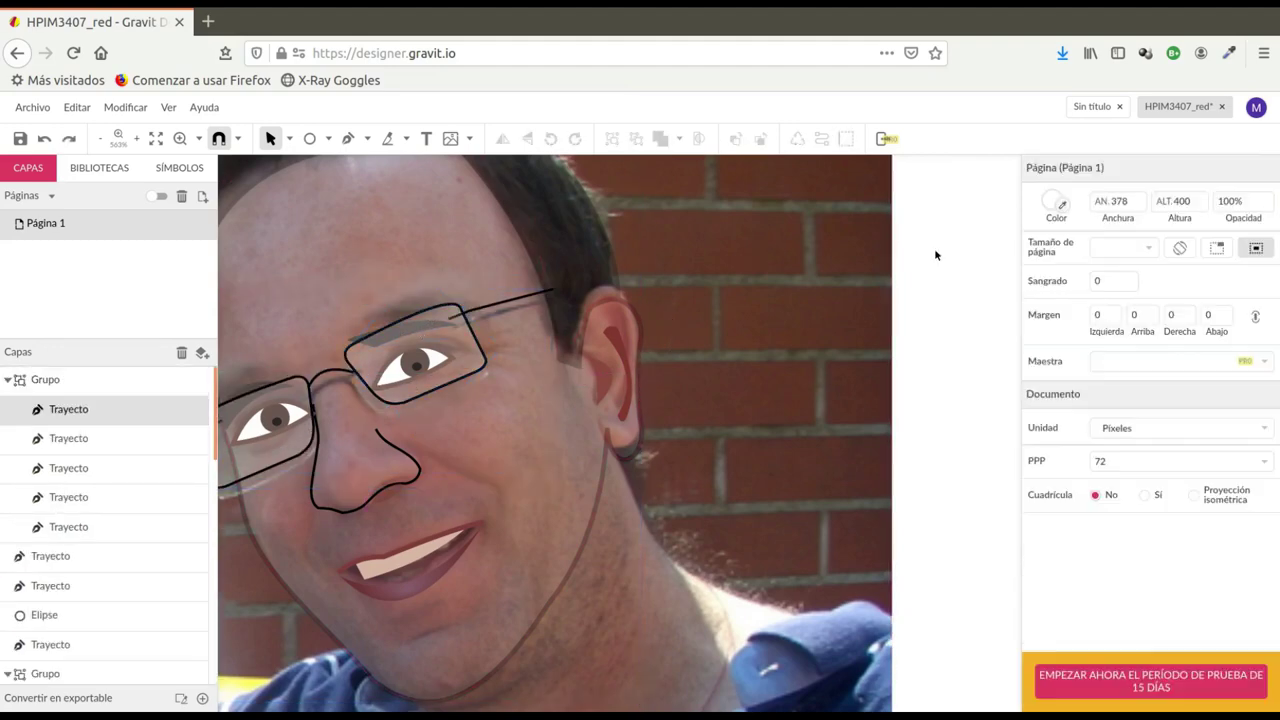
{"action": "left_click", "coordinate": [400, 329]}
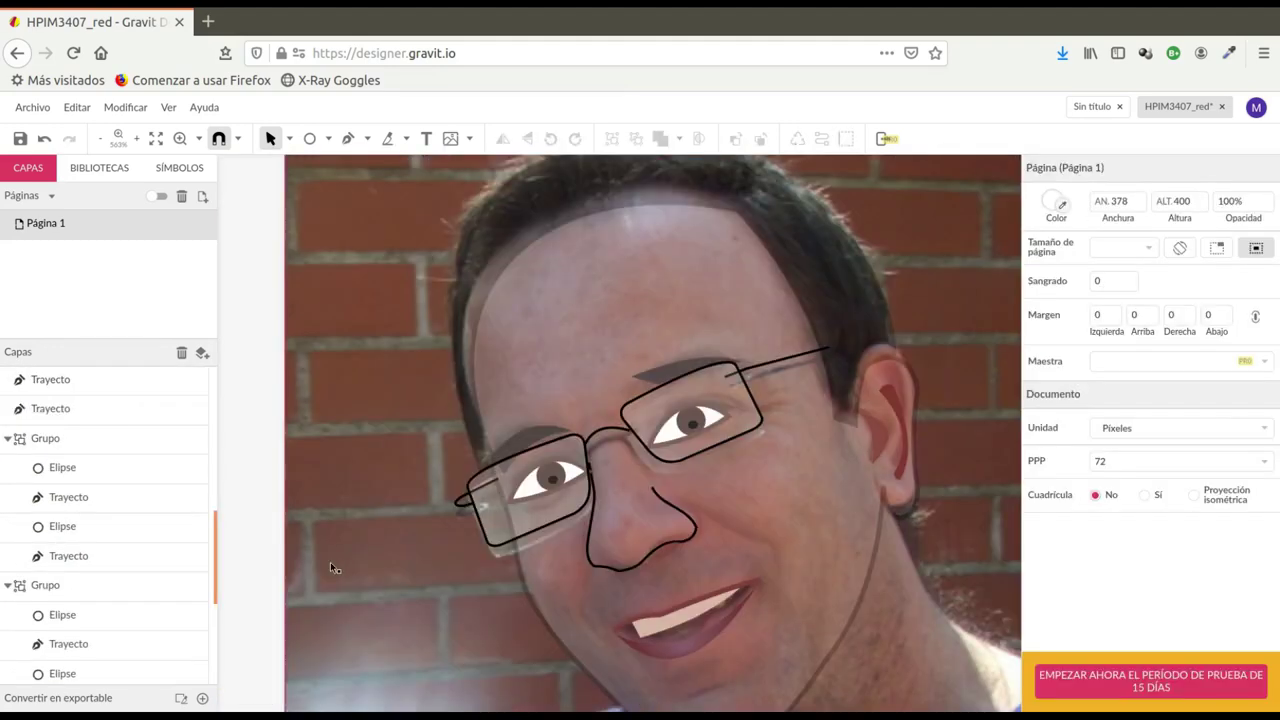
Step: Separate the photo from the drawing and restore the face and hair group's opacity to 100%
{"action": "scroll", "coordinate": [330, 561], "scroll_direction": "down", "scroll_amount": 3}
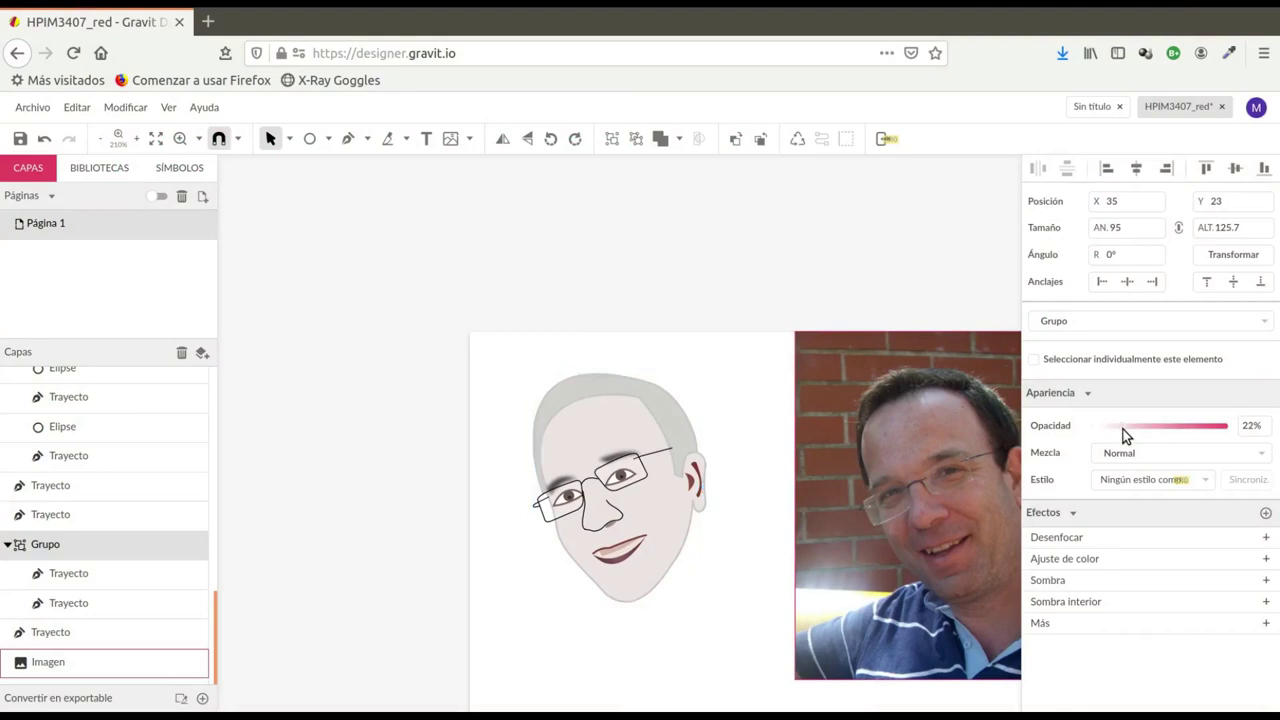
{"action": "left_click_drag", "start_coordinate": [1123, 429], "coordinate": [1246, 427]}
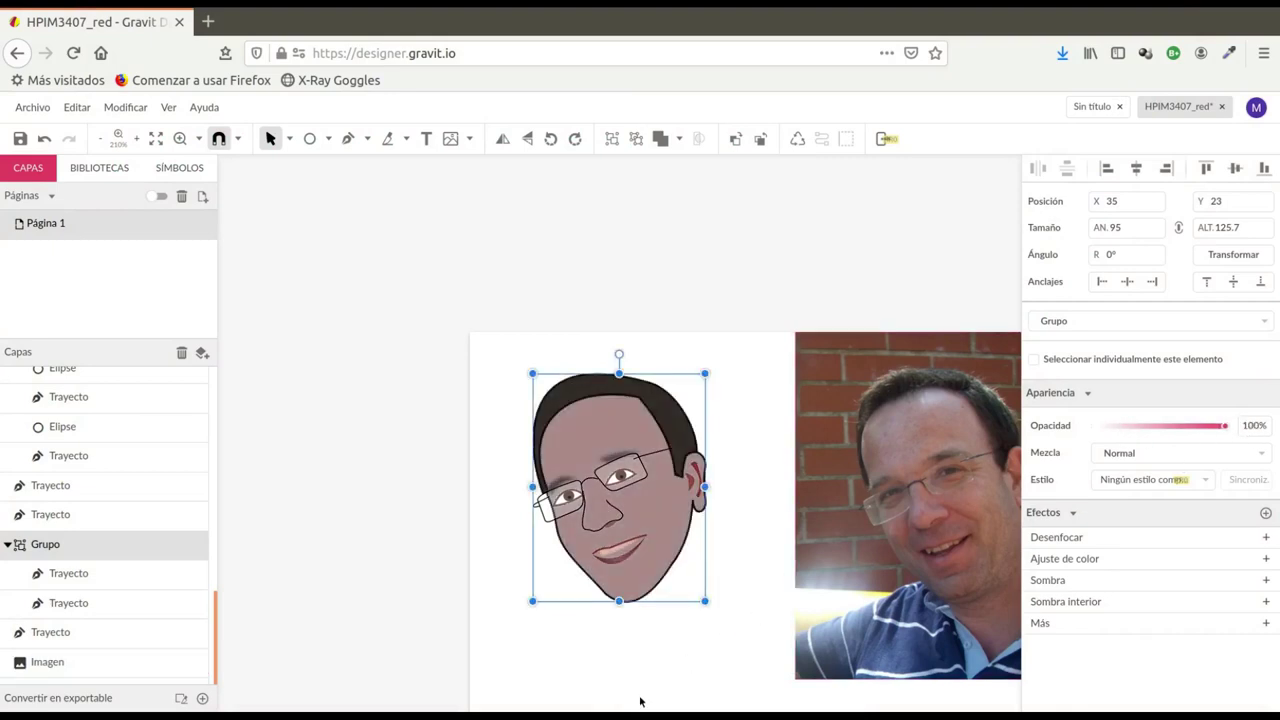
{"action": "left_click", "coordinate": [648, 656]}
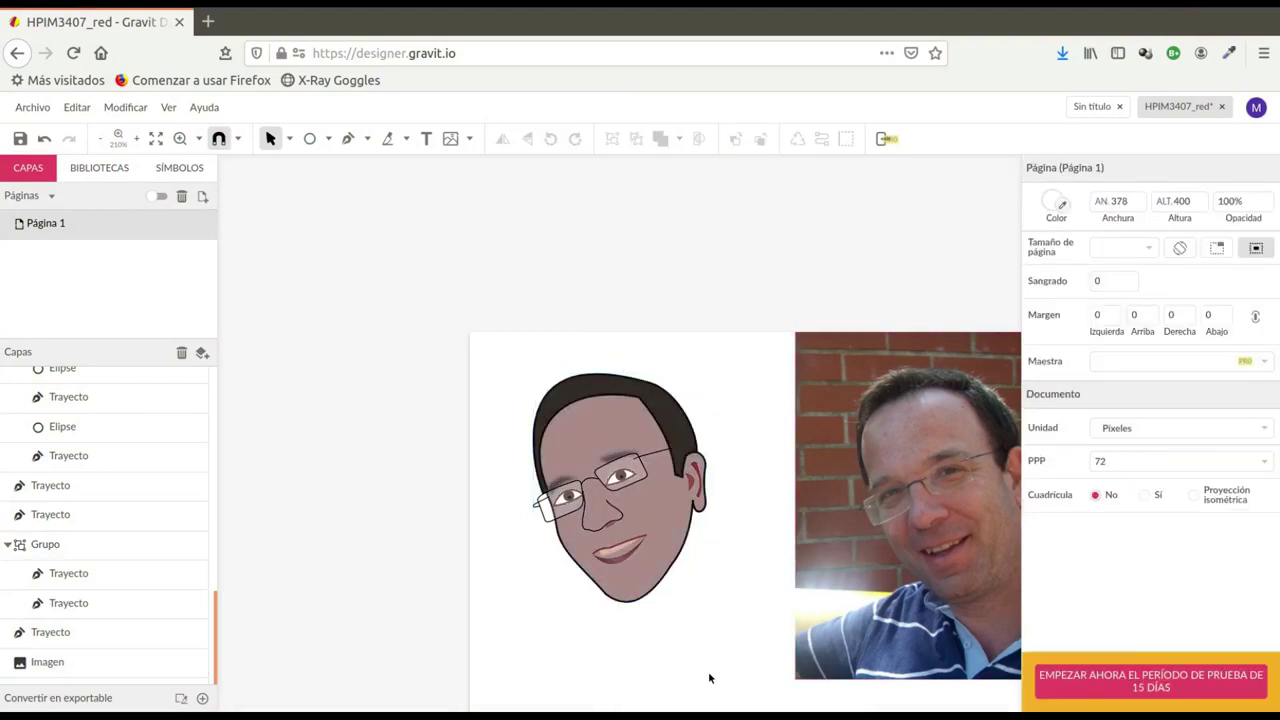
Step: Ungroup the face and hair shapes and change the face's fill to a warmer, reddish skin tone
{"action": "left_click", "coordinate": [677, 559]}
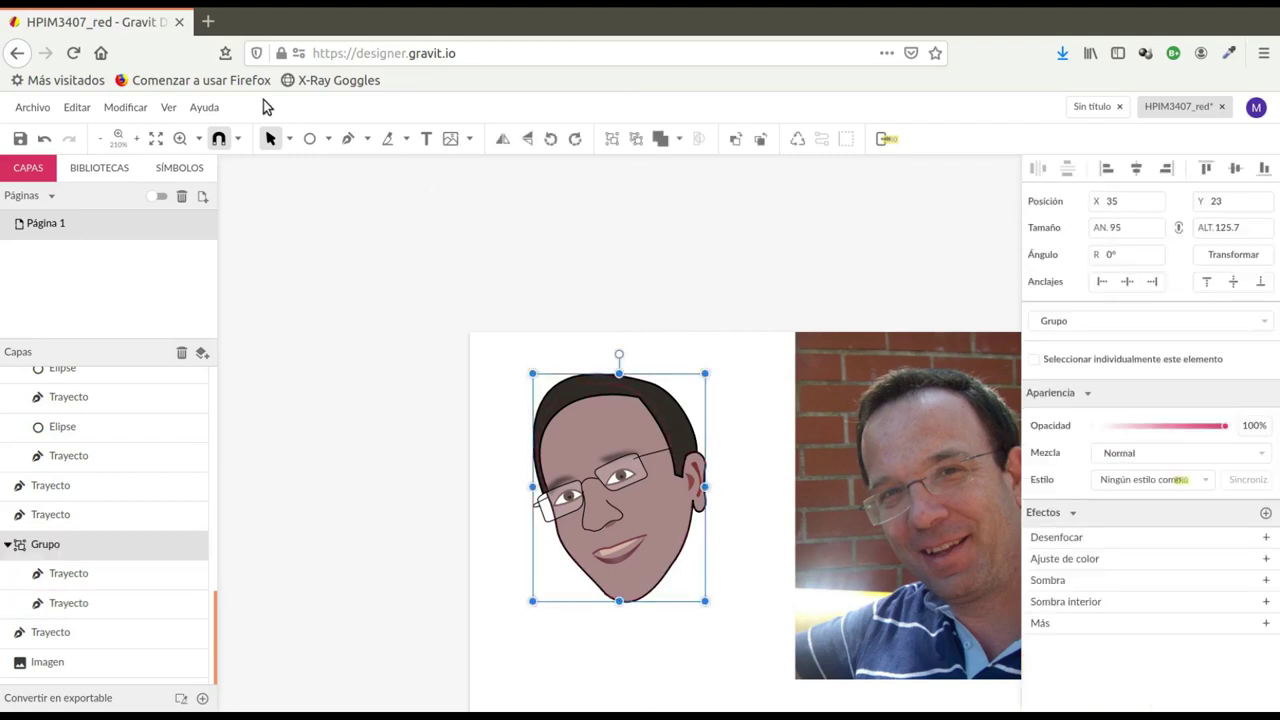
{"action": "left_click", "coordinate": [126, 107]}
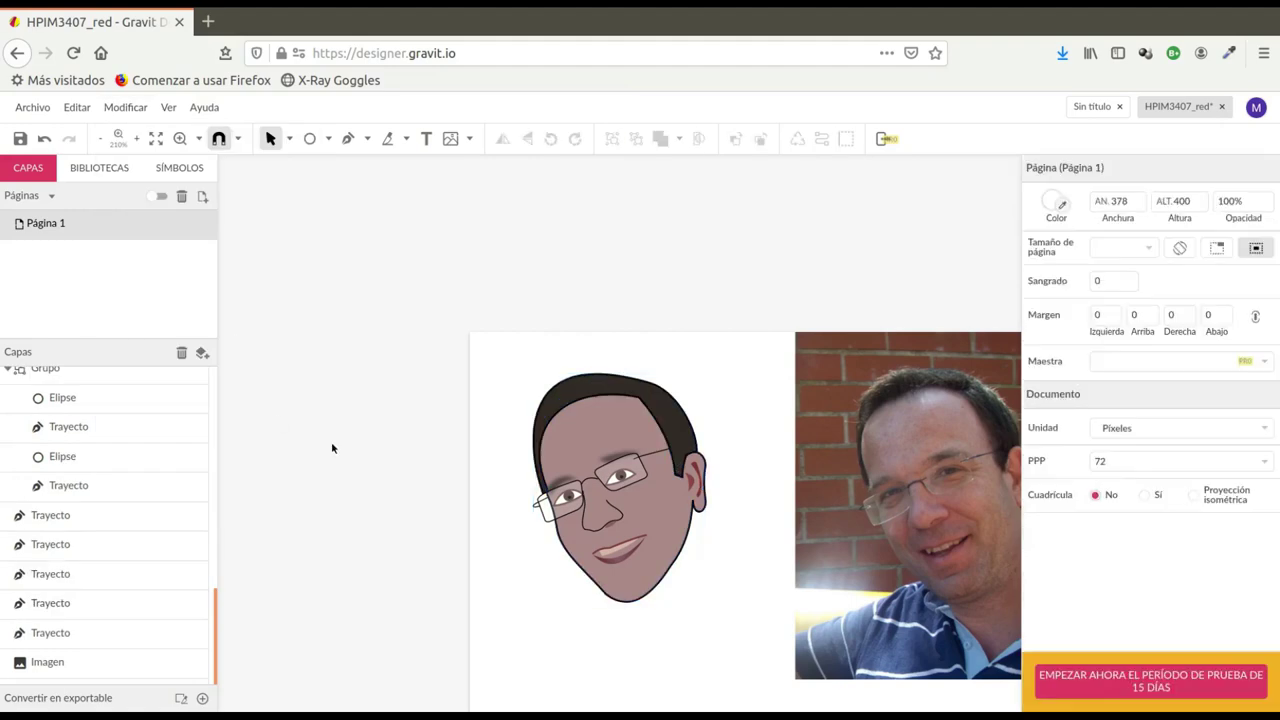
{"action": "left_click", "coordinate": [625, 580]}
{"action": "left_click", "coordinate": [1041, 497]}
{"action": "left_click", "coordinate": [1101, 255]}
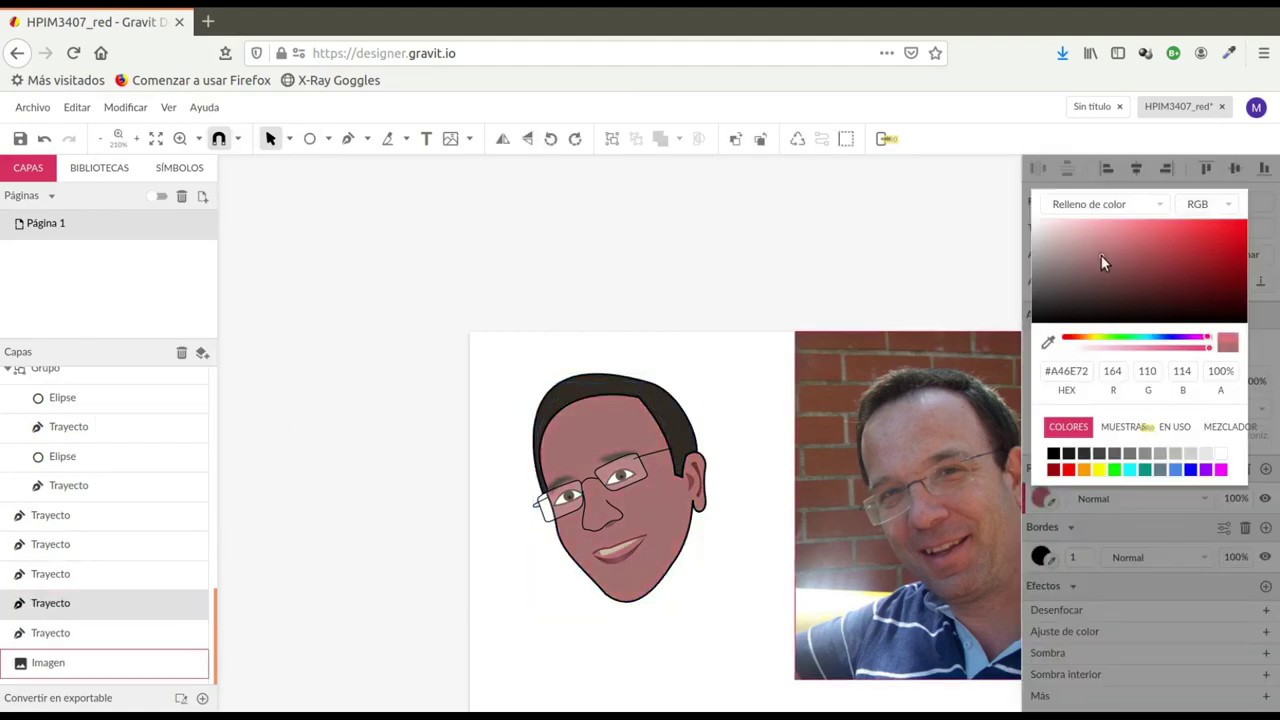
{"action": "left_click", "coordinate": [1115, 267]}
{"action": "left_click", "coordinate": [1100, 242]}
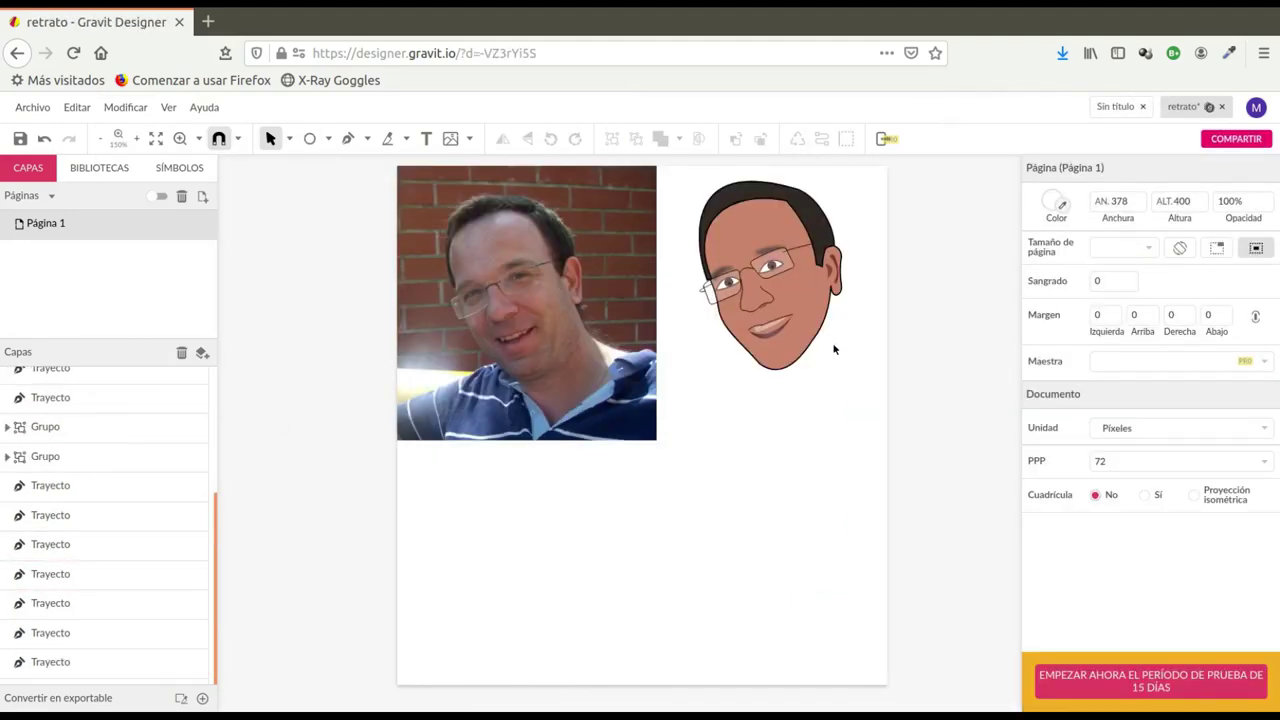
Step: Set the border width of the cartoon face's nose path to 0.7
{"action": "scroll", "coordinate": [834, 349], "scroll_direction": "up", "scroll_amount": 2}
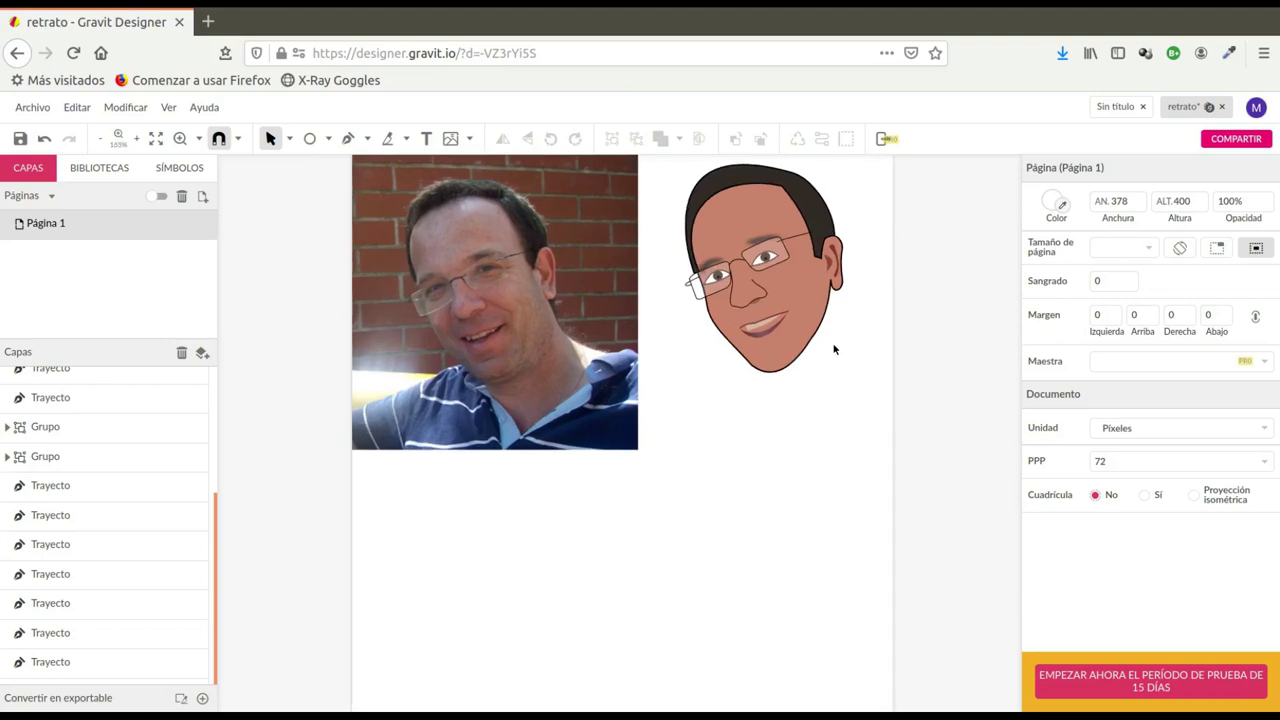
{"action": "left_click", "coordinate": [761, 291]}
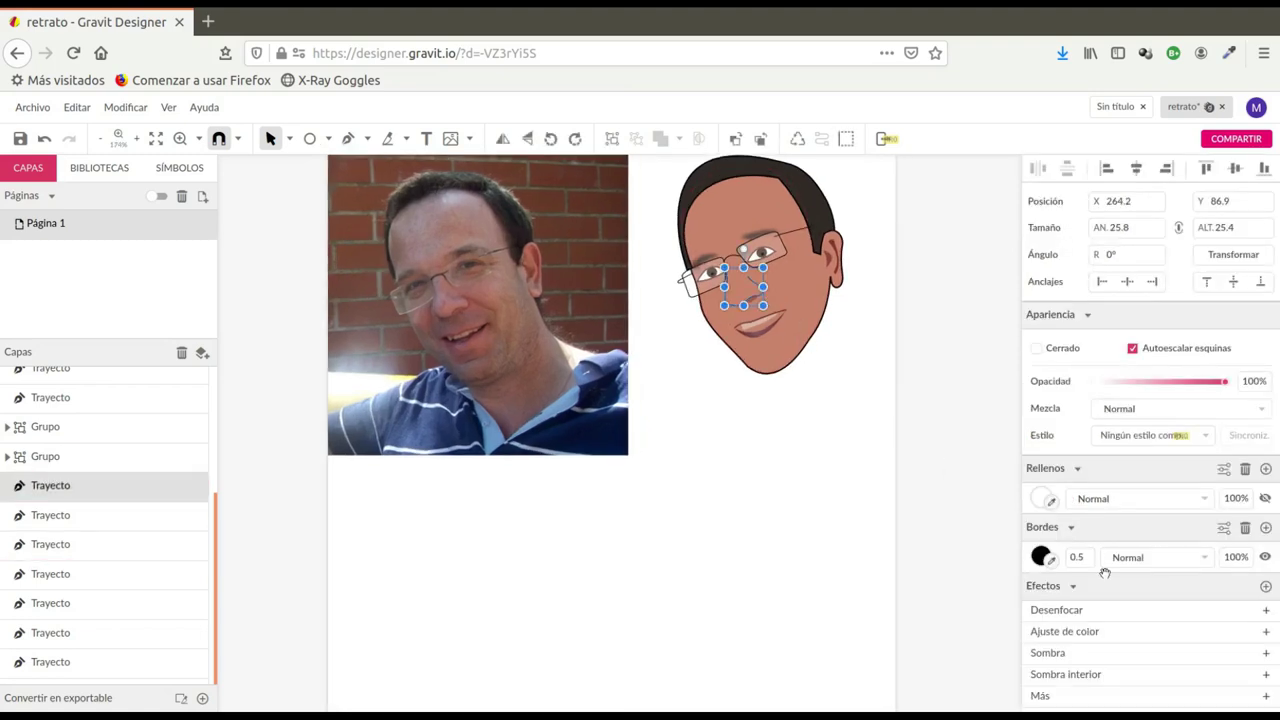
{"action": "left_click", "coordinate": [1080, 558]}
{"action": "left_click", "coordinate": [1041, 498]}
{"action": "left_click", "coordinate": [743, 491]}
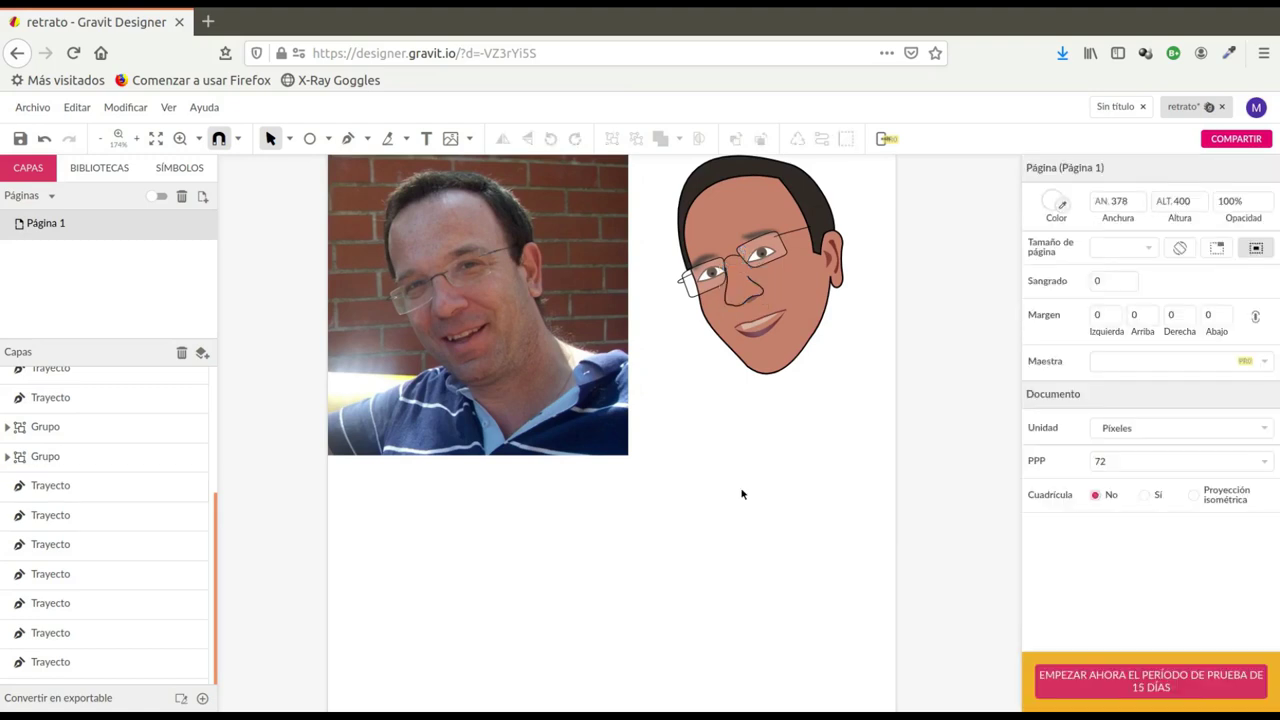
Step: Recolour the nose outline with a reddish brown sampled from the skin in the photo and fine-tune its shade
{"action": "left_click", "coordinate": [765, 295]}
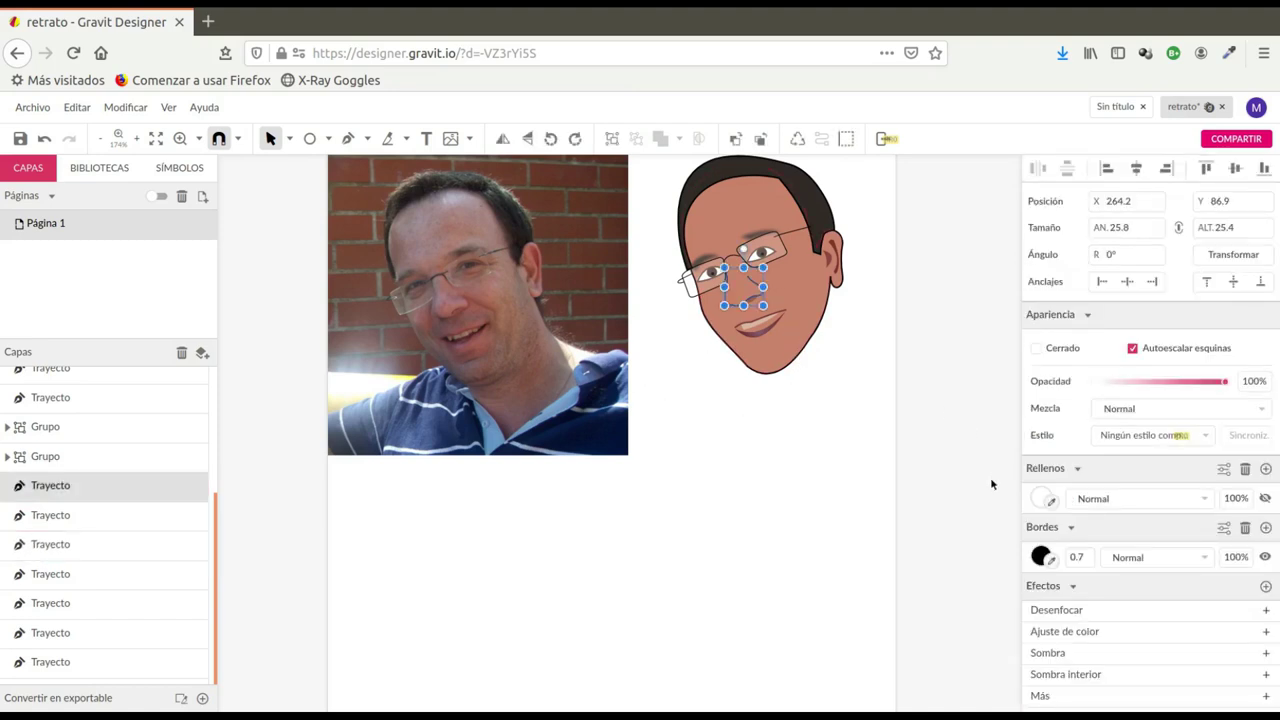
{"action": "left_click", "coordinate": [1041, 557]}
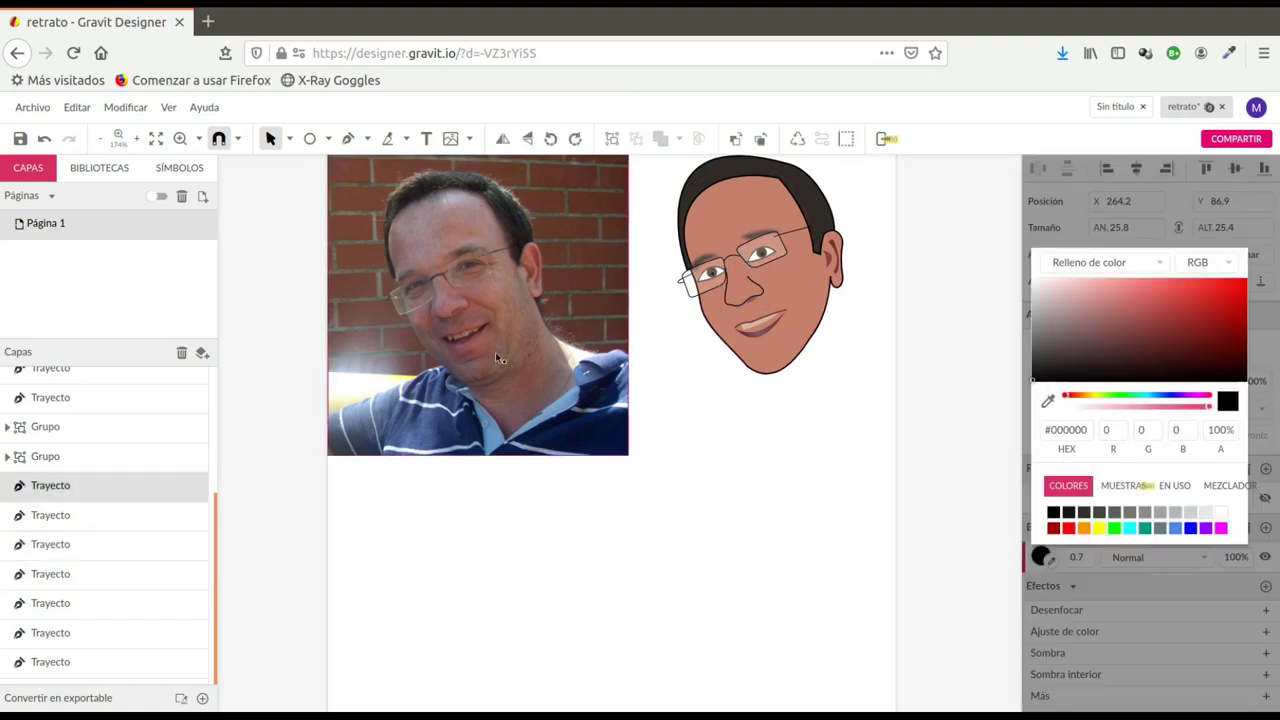
{"action": "left_click", "coordinate": [1048, 401]}
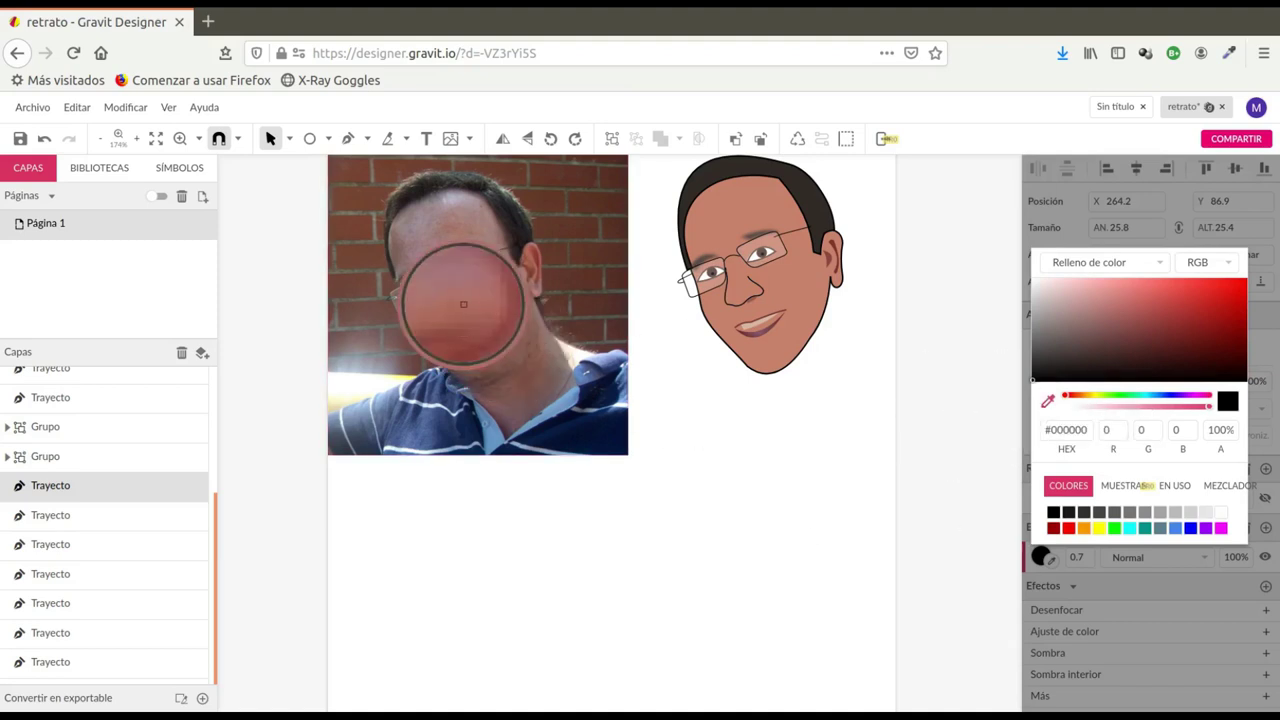
{"action": "left_click", "coordinate": [467, 304]}
{"action": "left_click", "coordinate": [802, 358]}
{"action": "left_click", "coordinate": [758, 303]}
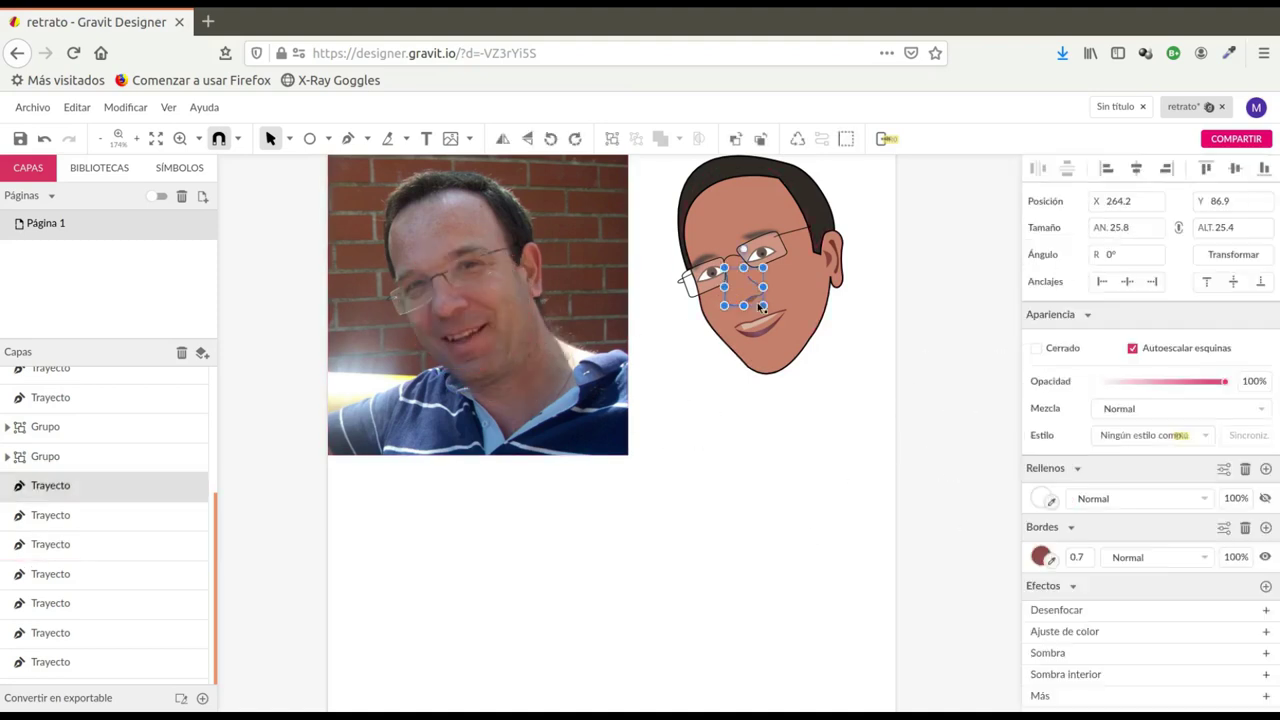
{"action": "left_click", "coordinate": [1040, 557]}
{"action": "left_click", "coordinate": [1164, 332]}
{"action": "left_click", "coordinate": [932, 475]}
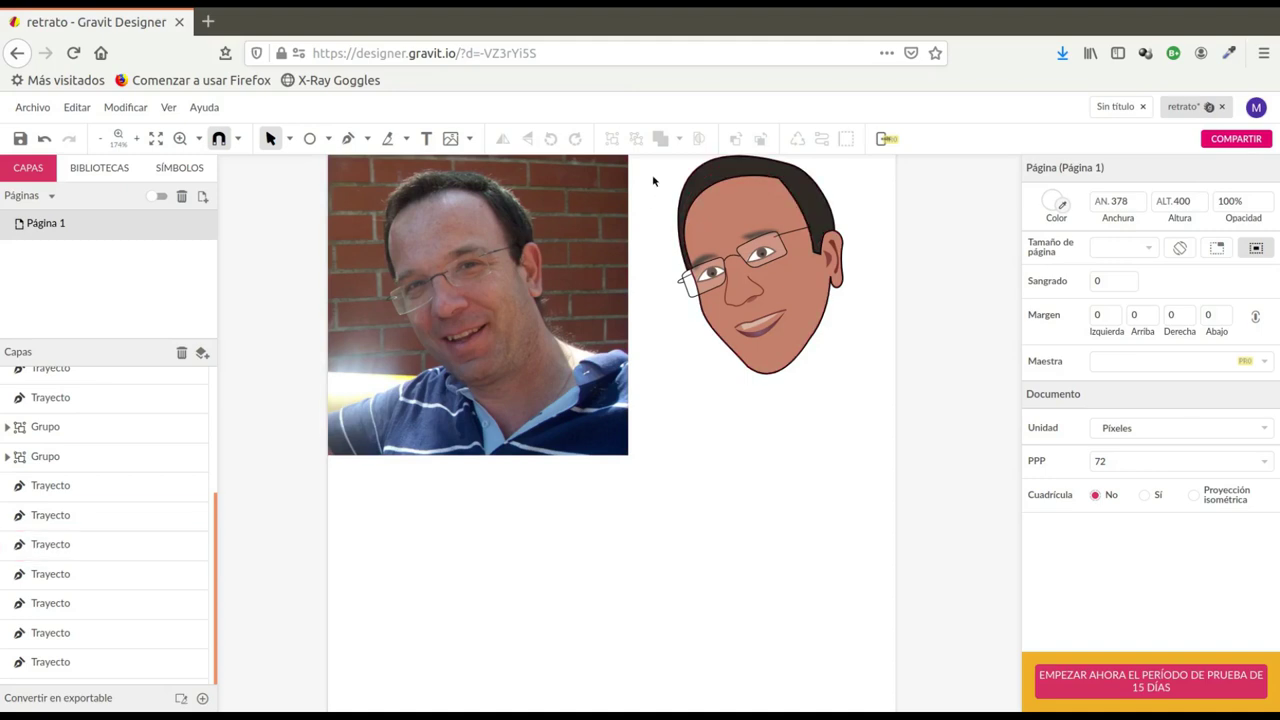
Step: Group all the shapes of the cartoon head into one group
{"action": "scroll", "coordinate": [672, 258], "scroll_direction": "up", "scroll_amount": 2}
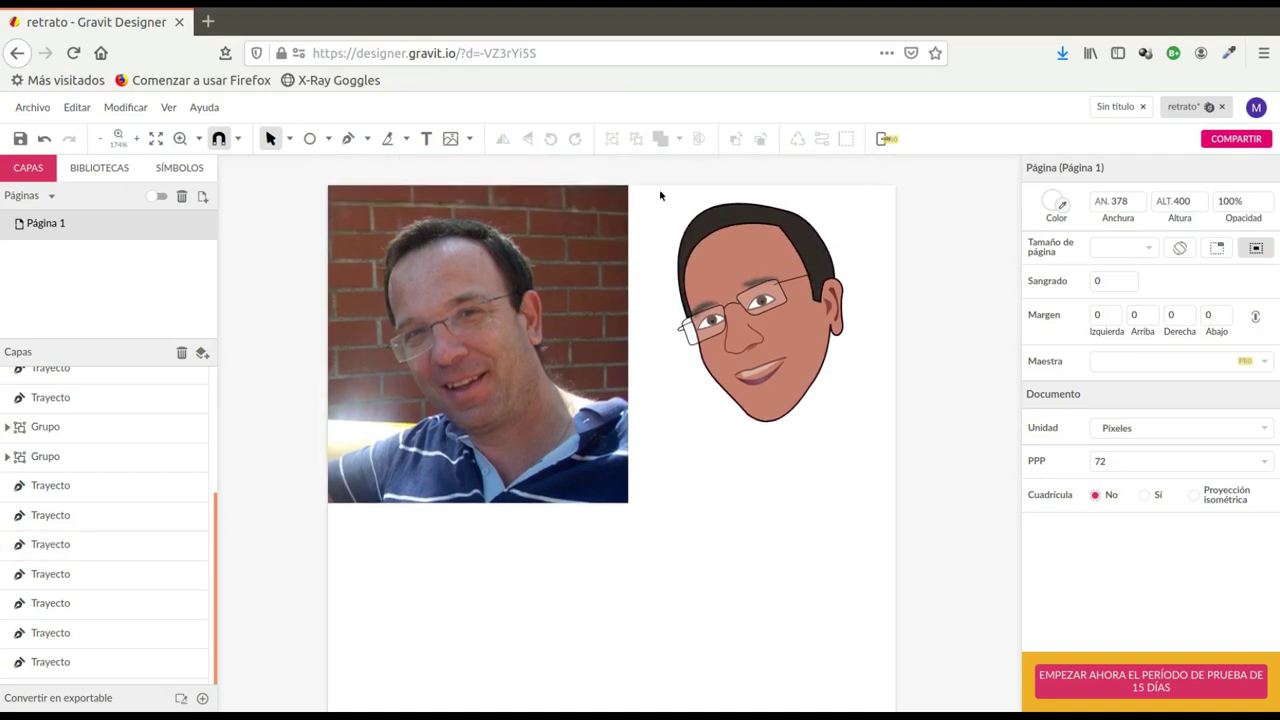
{"action": "left_click_drag", "start_coordinate": [645, 193], "coordinate": [872, 482]}
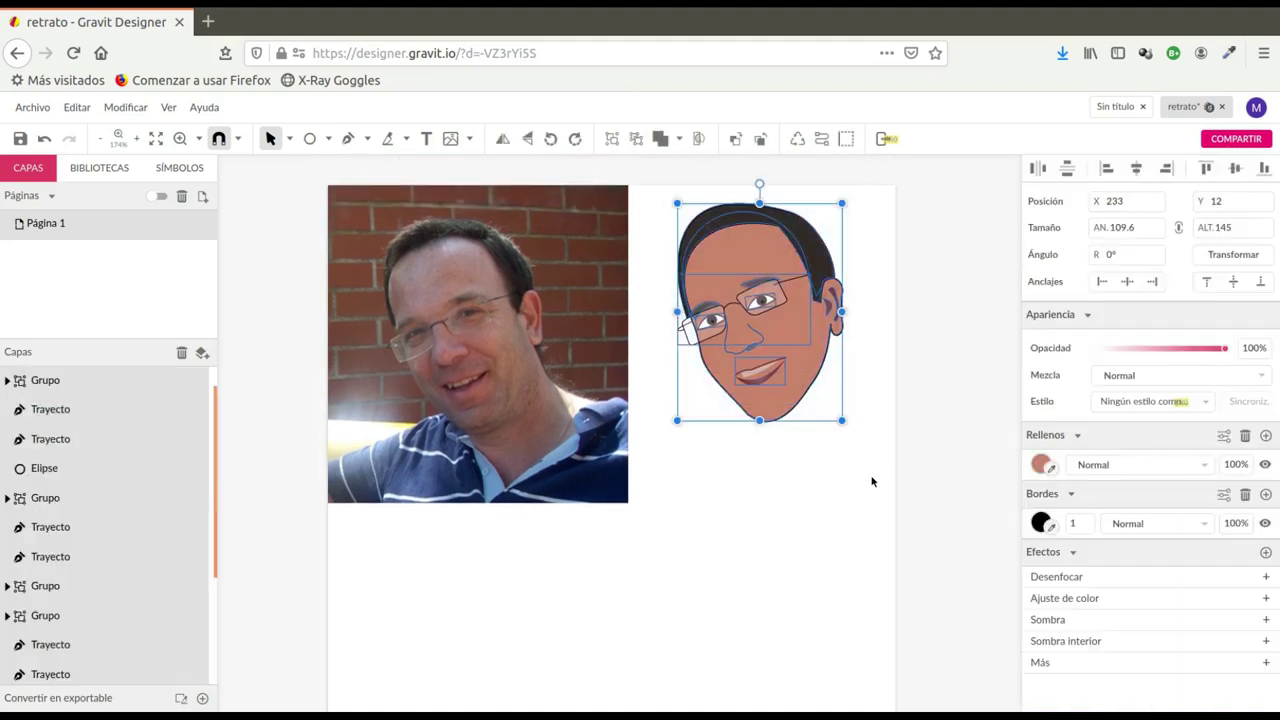
{"action": "left_click", "coordinate": [134, 114]}
{"action": "left_click", "coordinate": [163, 218]}
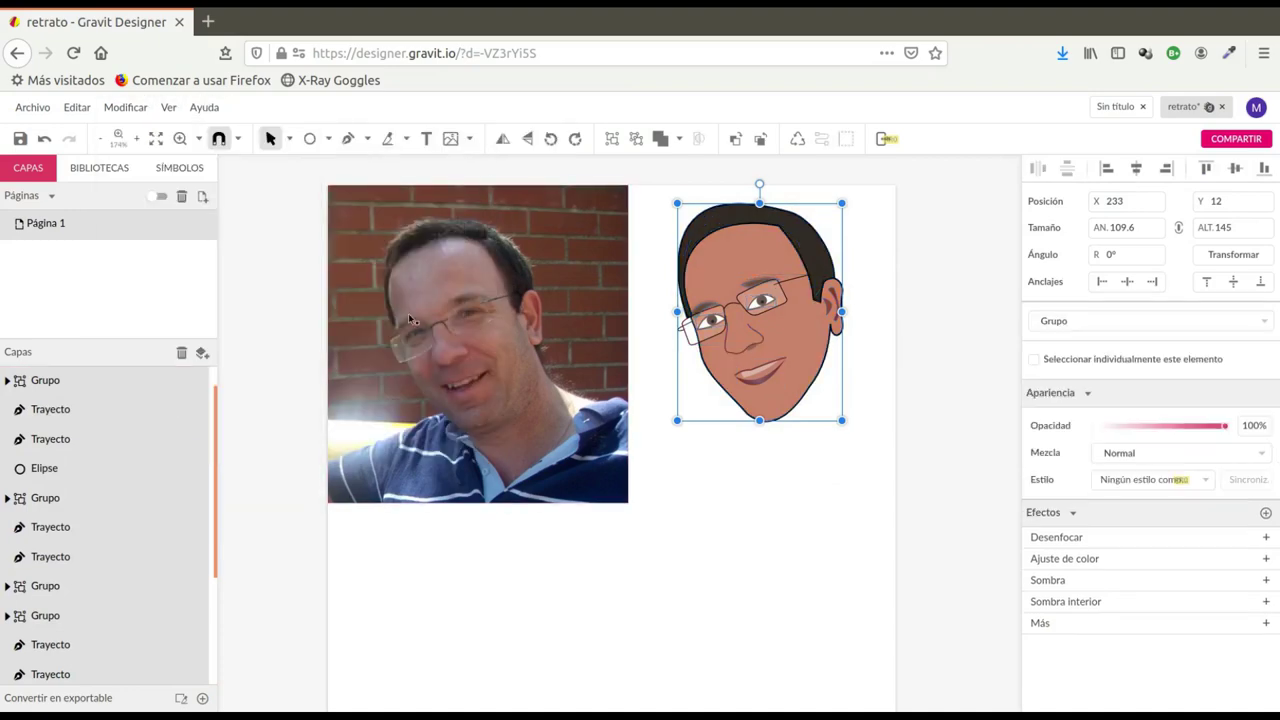
Step: Place the cartoon head group over the face in the photo and lower its opacity to 34%
{"action": "left_click", "coordinate": [774, 509]}
{"action": "left_click_drag", "start_coordinate": [805, 348], "coordinate": [511, 364]}
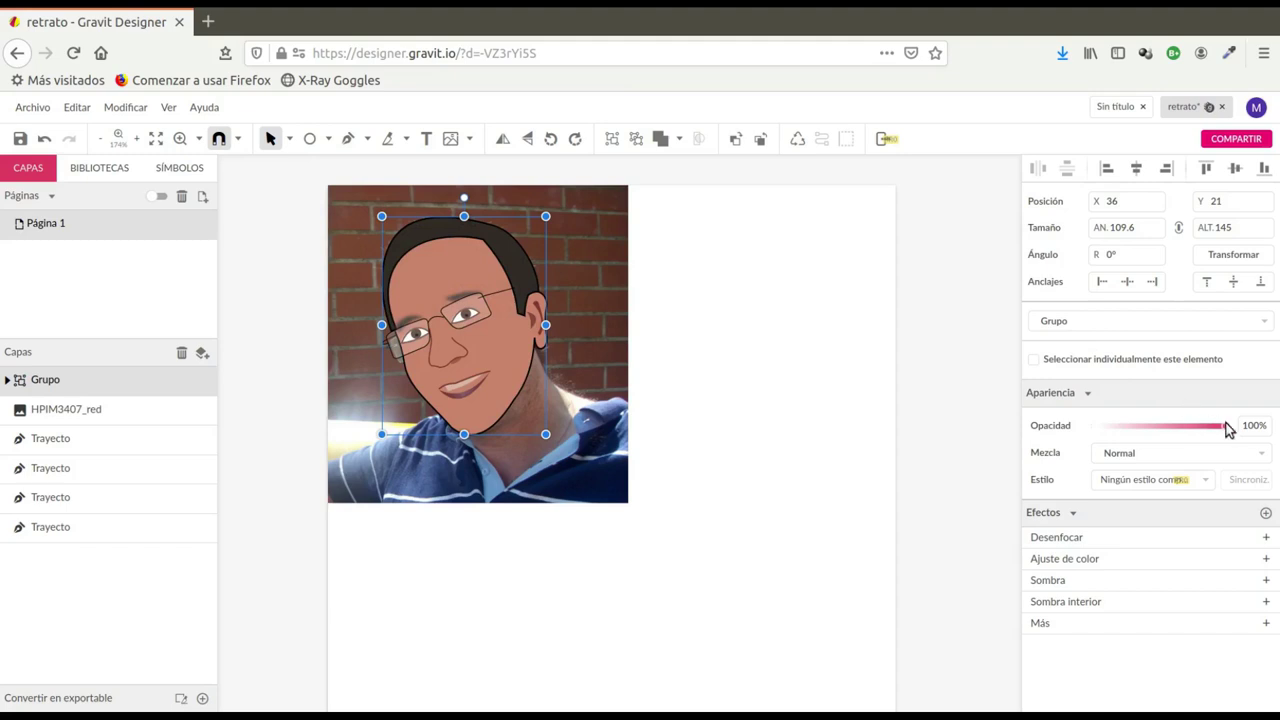
{"action": "left_click_drag", "start_coordinate": [1227, 430], "coordinate": [1148, 430]}
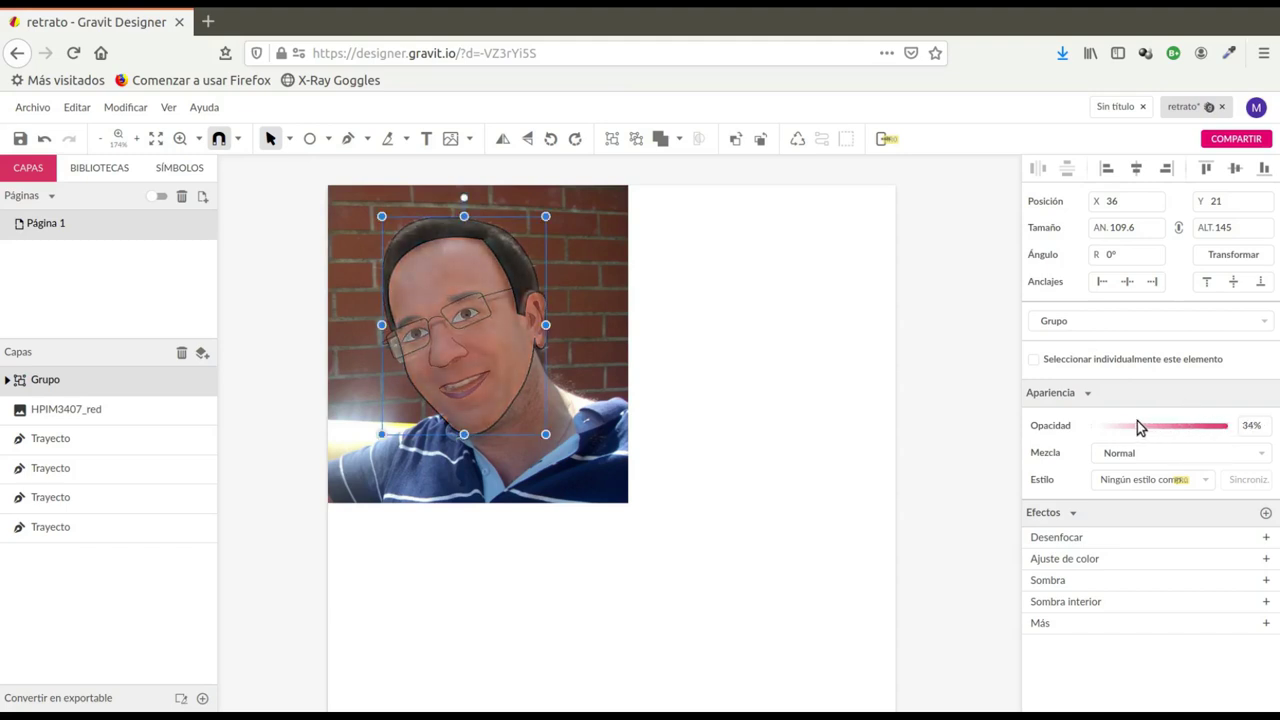
{"action": "scroll", "coordinate": [490, 380], "scroll_direction": "up", "scroll_amount": 4}
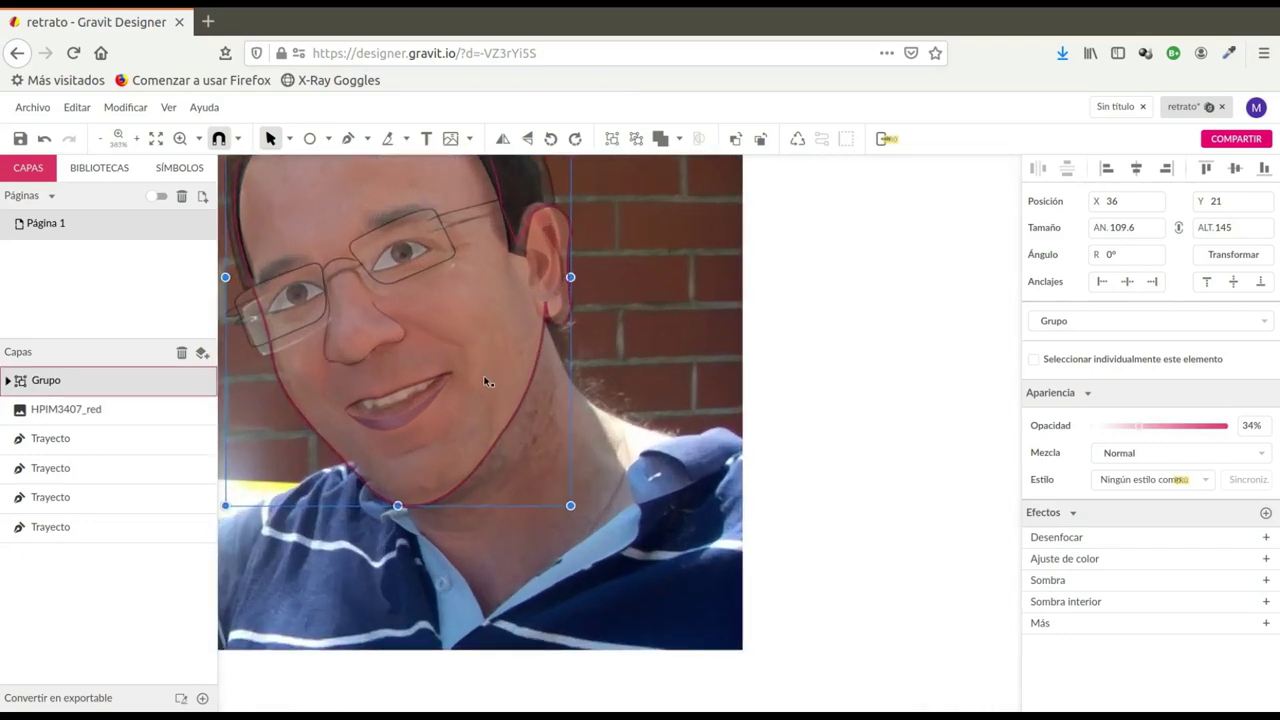
Step: Trace the smile crease on the ear side of the mouth, about 18 by 24 px, with a border width of 0.5
{"action": "key", "text": "p"}
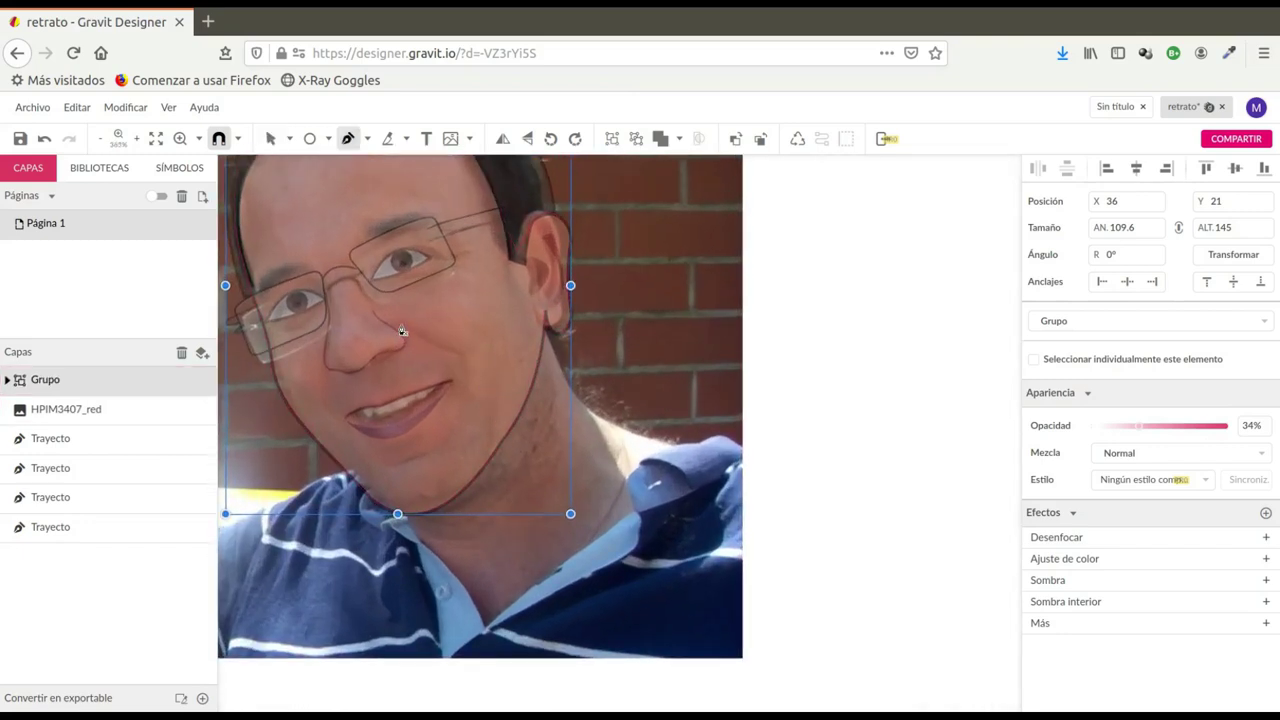
{"action": "left_click", "coordinate": [401, 326]}
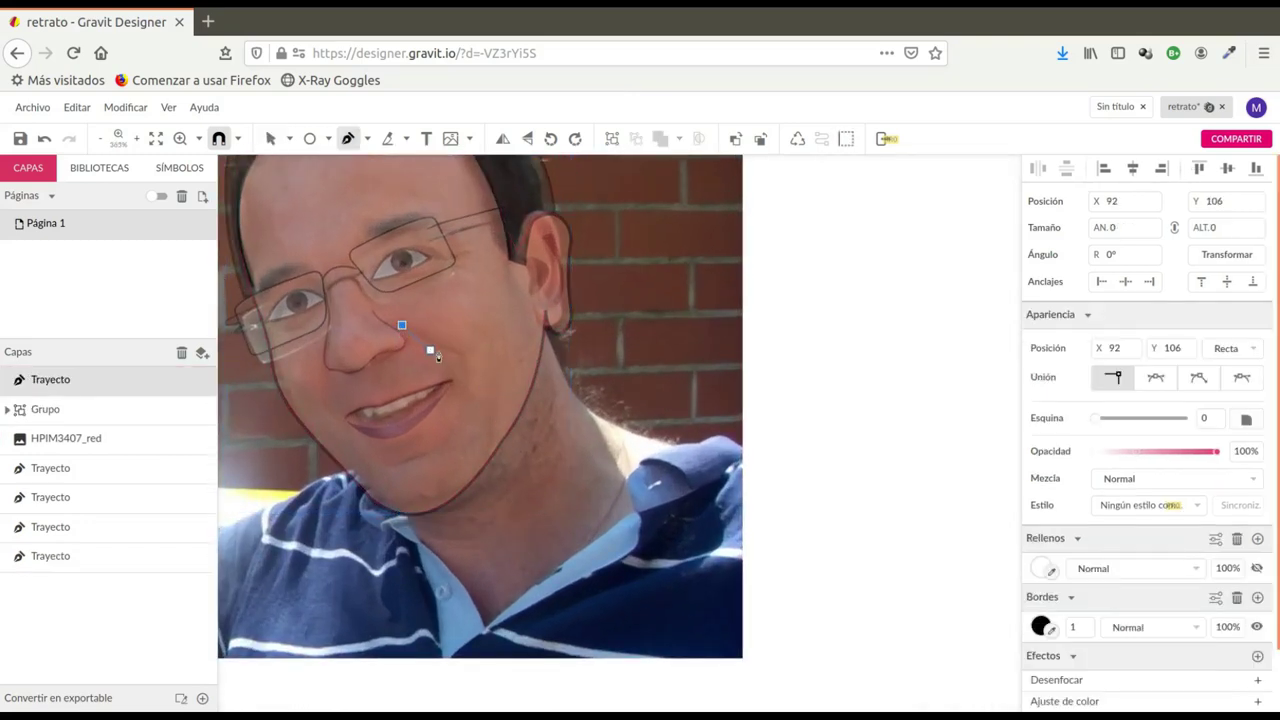
{"action": "left_click", "coordinate": [452, 354]}
{"action": "left_click", "coordinate": [458, 370]}
{"action": "left_click", "coordinate": [458, 401]}
{"action": "key", "text": "Escape"}
{"action": "scroll", "coordinate": [461, 377], "scroll_direction": "up", "scroll_amount": 3}
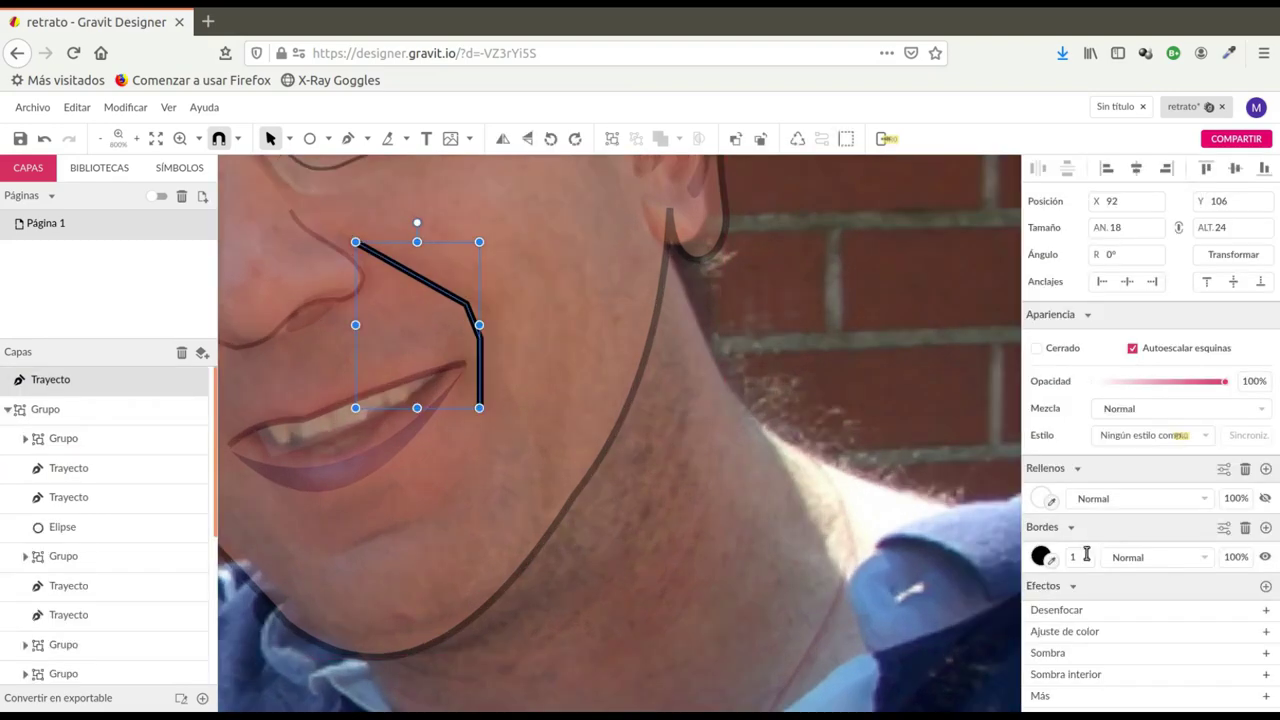
{"action": "left_click", "coordinate": [1084, 556]}
{"action": "type", "text": "0.5"}
Step: Curve the middle segment of the ear-side smile crease and recolour its border dark reddish brown
{"action": "left_click", "coordinate": [289, 139]}
{"action": "left_click", "coordinate": [329, 186]}
{"action": "left_click_drag", "start_coordinate": [474, 321], "coordinate": [481, 320]}
{"action": "scroll", "coordinate": [479, 321], "scroll_direction": "down", "scroll_amount": 3}
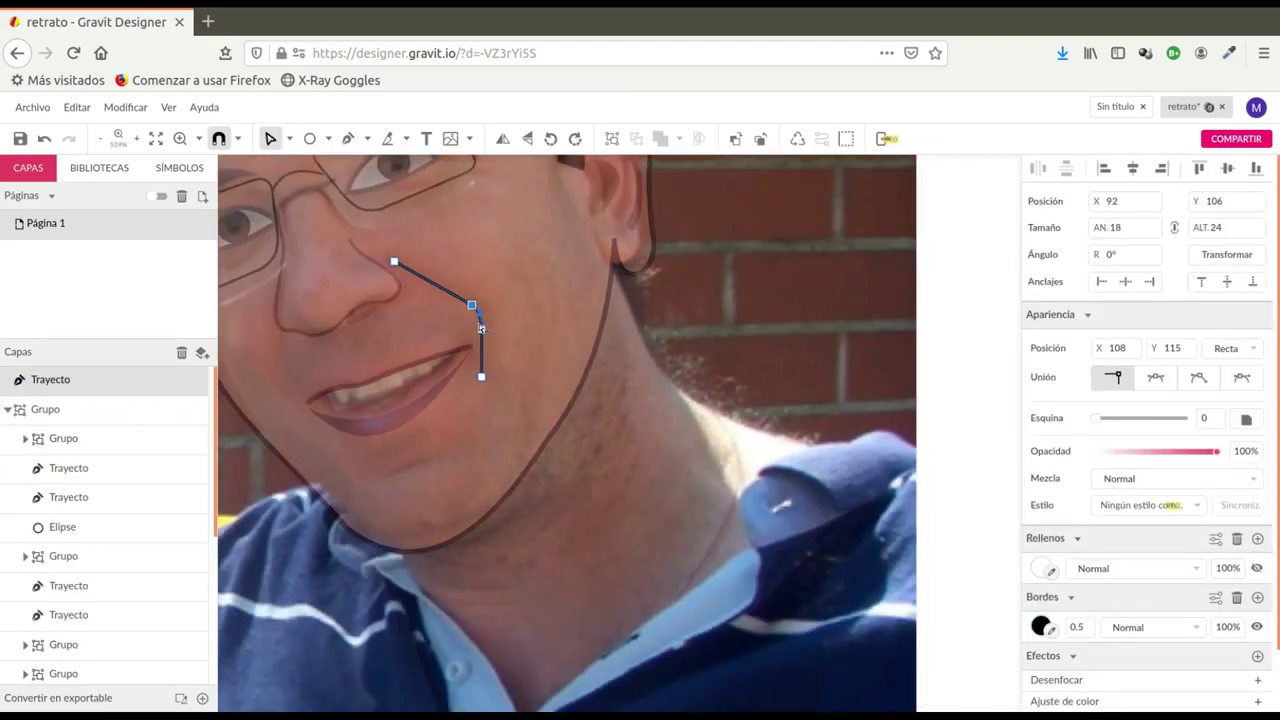
{"action": "left_click", "coordinate": [498, 318]}
{"action": "left_click", "coordinate": [481, 327]}
{"action": "left_click", "coordinate": [1041, 557]}
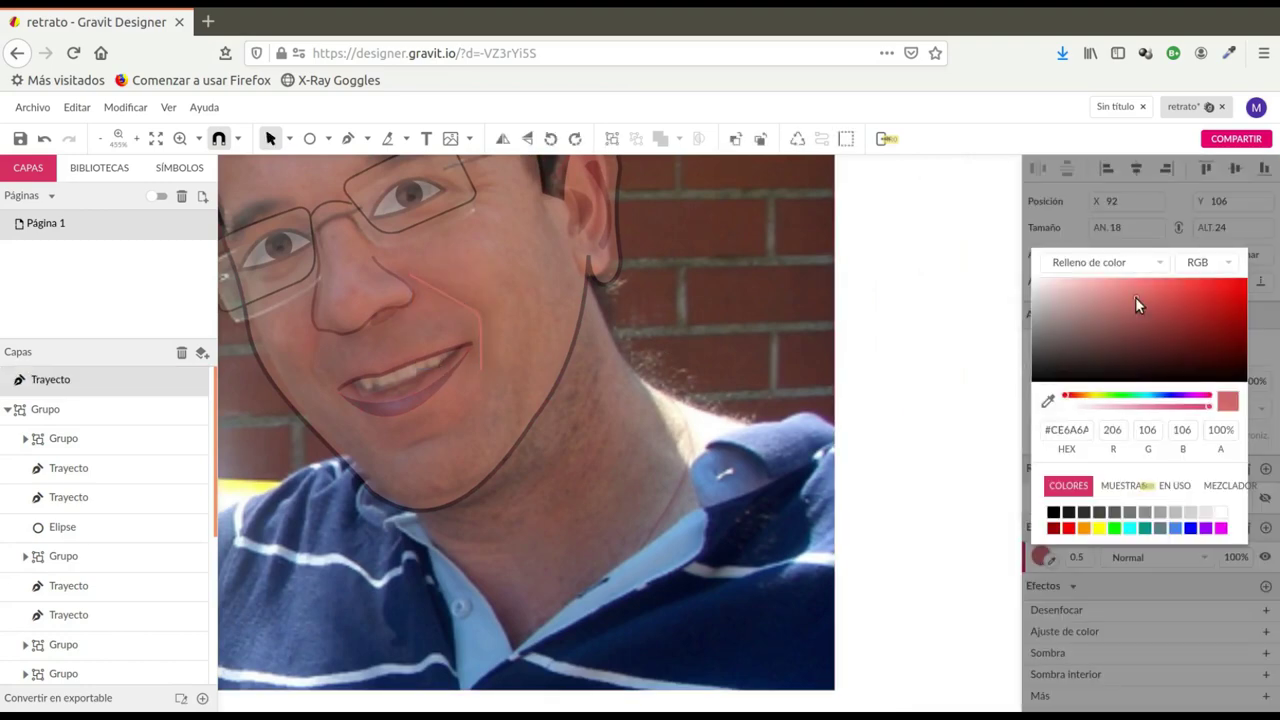
{"action": "left_click_drag", "start_coordinate": [1135, 297], "coordinate": [1168, 330]}
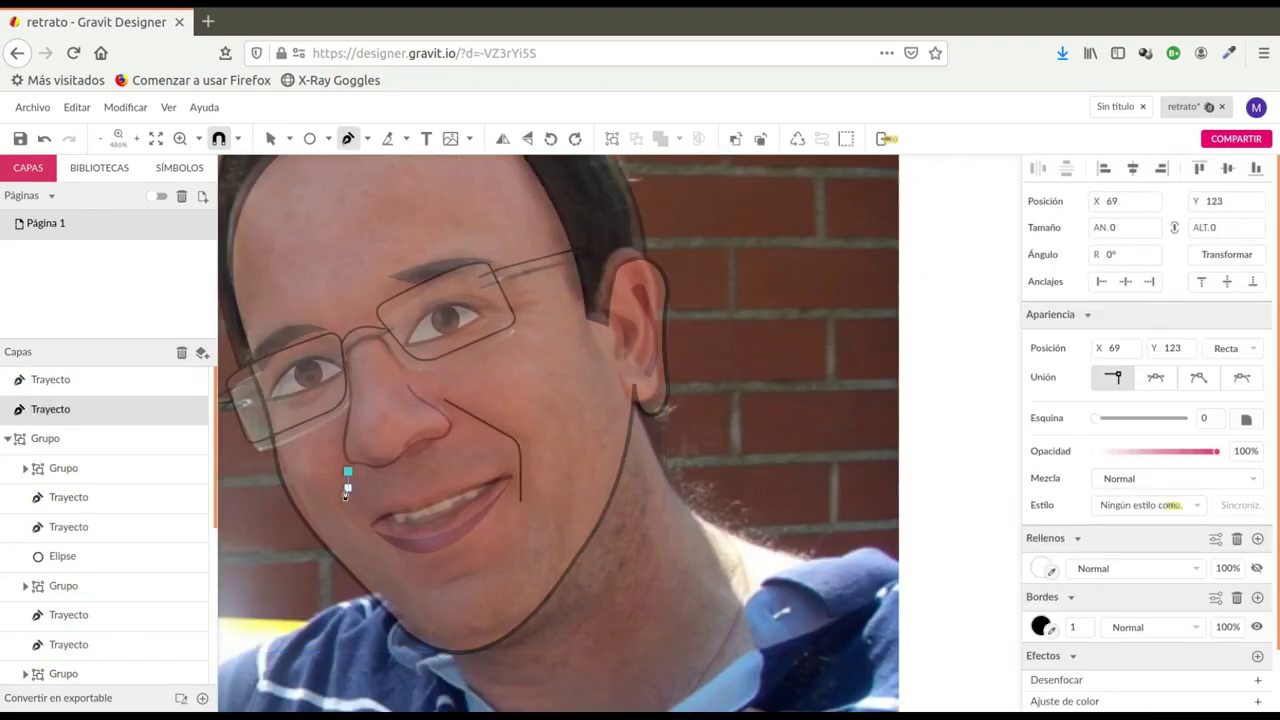
Step: Trace the smile crease on the other side of the mouth, about 8 by 17 px, with a border width of 0.5
{"action": "left_click", "coordinate": [340, 492]}
{"action": "left_click", "coordinate": [348, 517]}
{"action": "double_click", "coordinate": [373, 542]}
{"action": "left_click", "coordinate": [1077, 557]}
{"action": "type", "text": "0.5"}
{"action": "key", "text": "Tab"}
{"action": "scroll", "coordinate": [355, 537], "scroll_direction": "up", "scroll_amount": 3}
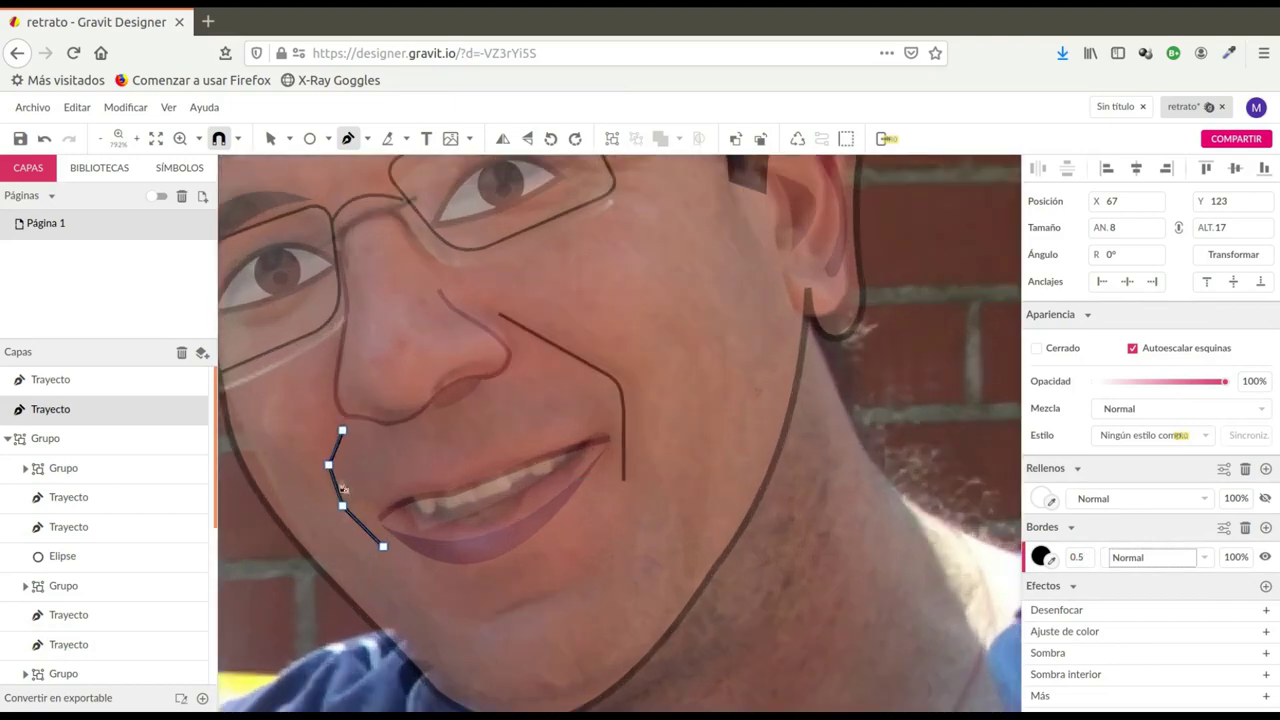
Step: Curve the middle segment of the second smile crease to follow the cheek in the photo
{"action": "left_click", "coordinate": [289, 138]}
{"action": "left_click", "coordinate": [310, 189]}
{"action": "left_click", "coordinate": [341, 504]}
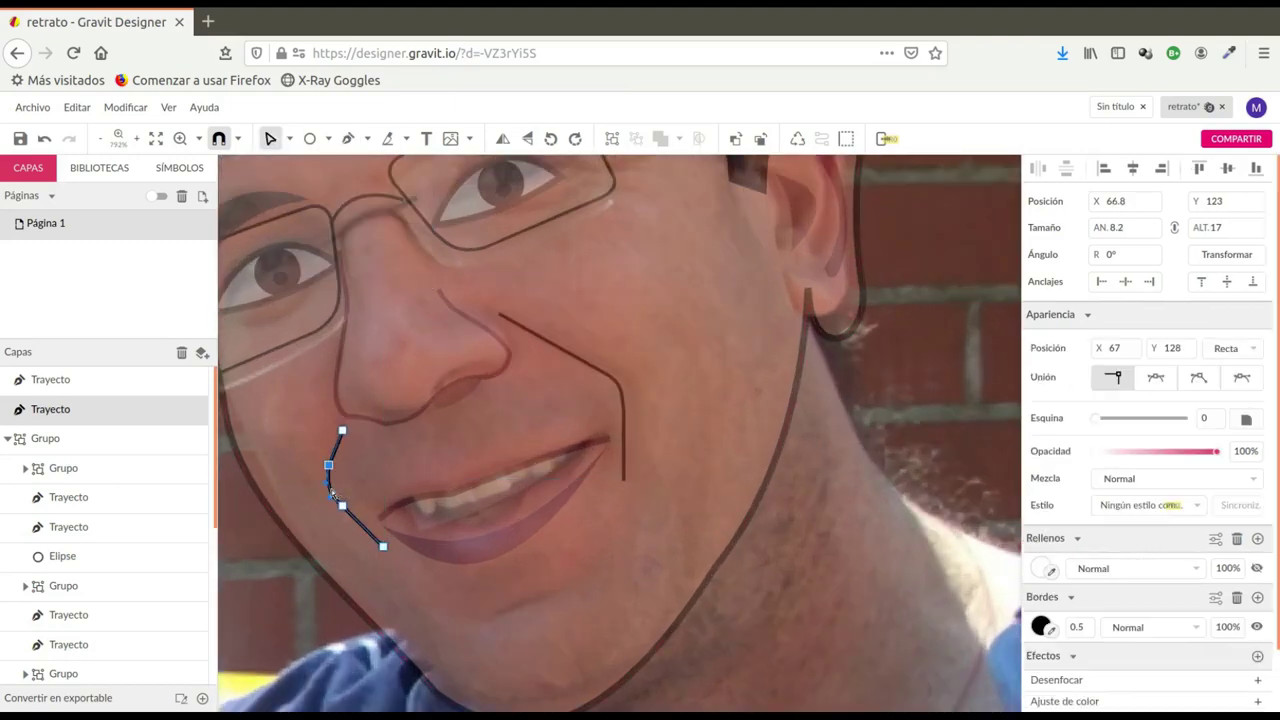
{"action": "scroll", "coordinate": [334, 495], "scroll_direction": "up", "scroll_amount": 2}
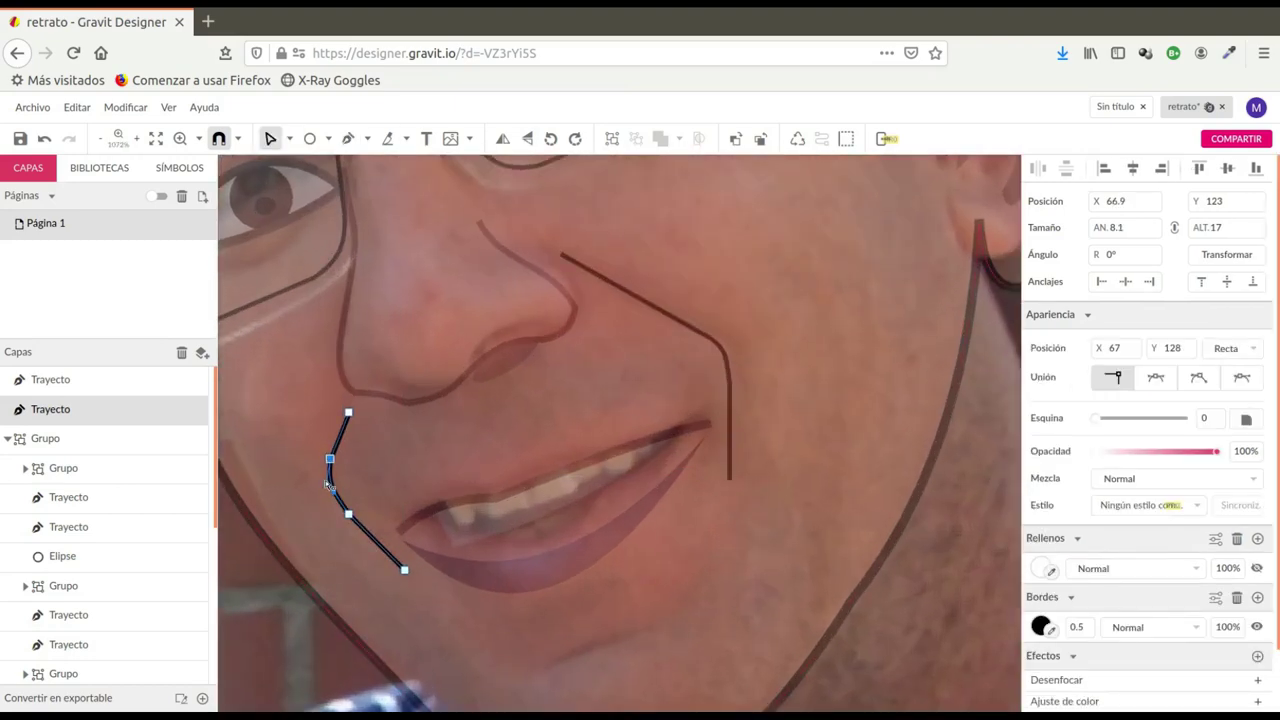
{"action": "scroll", "coordinate": [330, 488], "scroll_direction": "down", "scroll_amount": 2}
Step: Recolour the second smile crease with the brown #572D26 sampled from the first crease, at 83% opacity
{"action": "left_click", "coordinate": [1041, 626]}
{"action": "left_click", "coordinate": [1048, 470]}
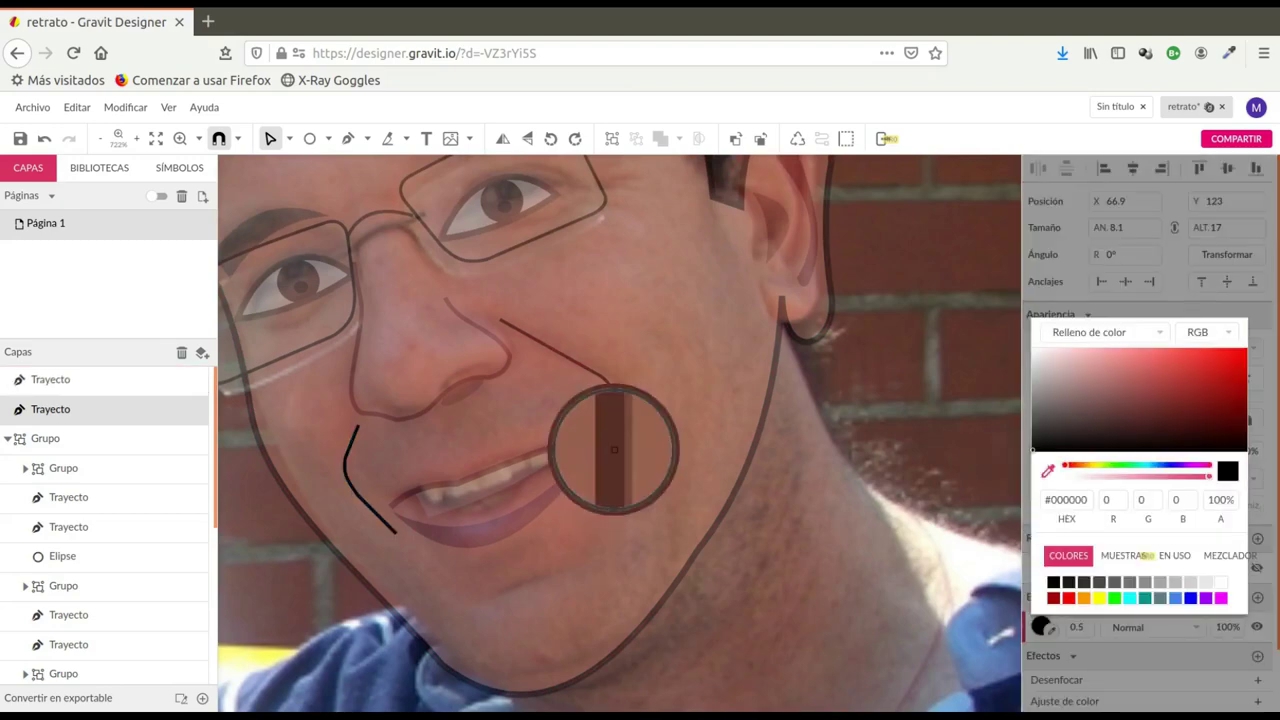
{"action": "left_click", "coordinate": [613, 449]}
{"action": "left_click", "coordinate": [1155, 478]}
{"action": "left_click_drag", "start_coordinate": [1170, 484], "coordinate": [1185, 482]}
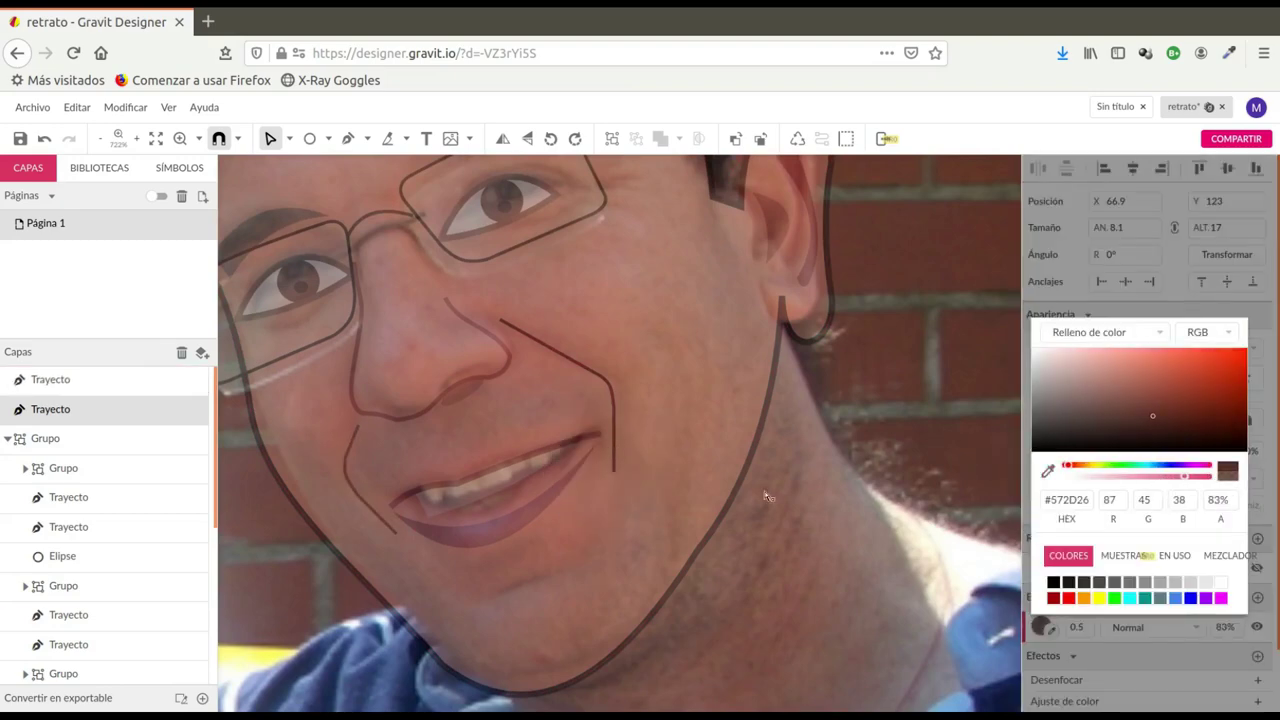
Step: Draw a curved chin crease about 14 by 5 px below the mouth and darken its border to #31110C
{"action": "left_click", "coordinate": [559, 631]}
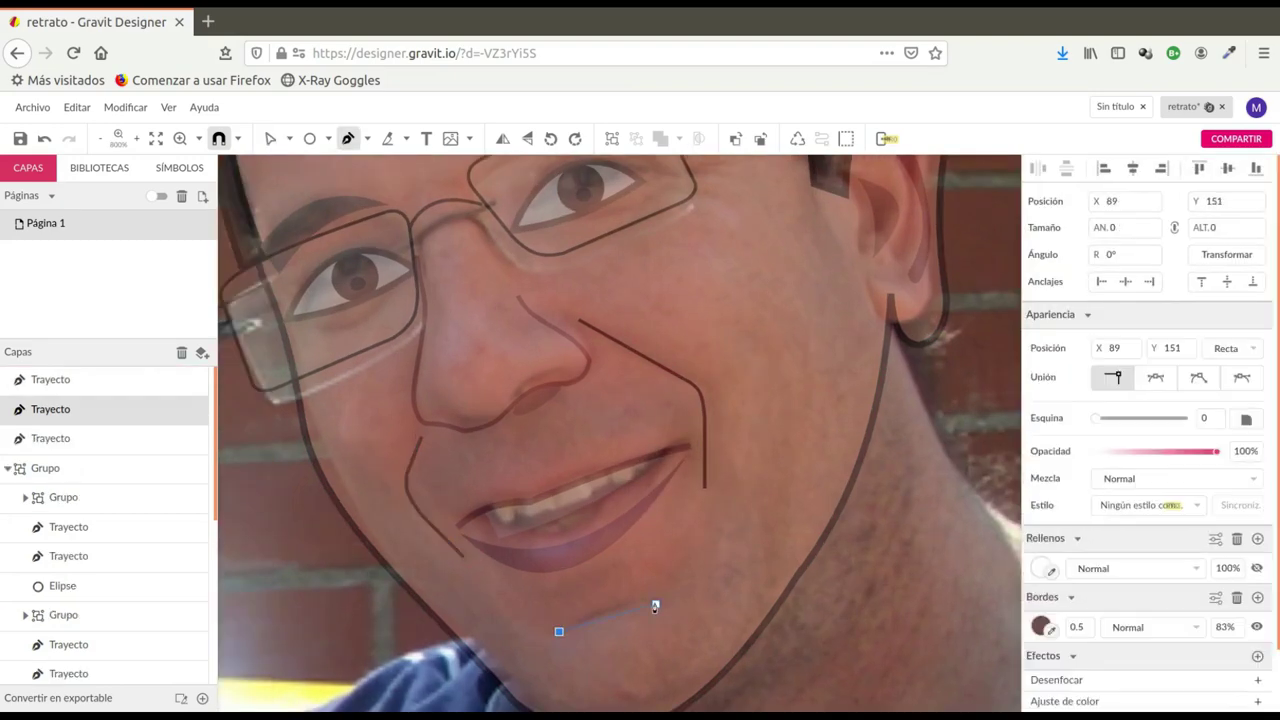
{"action": "left_click", "coordinate": [656, 597]}
{"action": "left_click", "coordinate": [269, 138]}
{"action": "scroll", "coordinate": [603, 619], "scroll_direction": "down", "scroll_amount": 2}
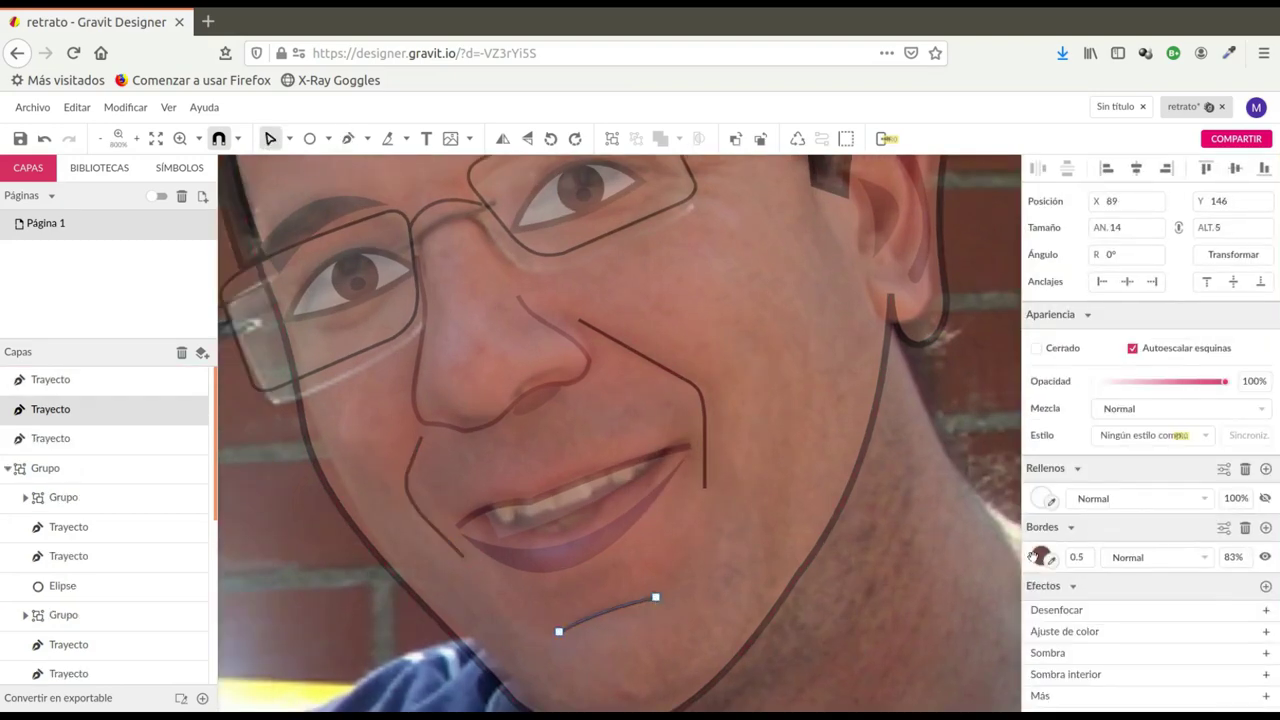
{"action": "left_click", "coordinate": [1041, 557]}
{"action": "left_click_drag", "start_coordinate": [1202, 333], "coordinate": [1195, 361]}
Step: Draw a curved wrinkle about 8 px wide at the outer corner of the ear-side eye, with border colour opacity of 62%
{"action": "scroll", "coordinate": [800, 415], "scroll_direction": "up", "scroll_amount": 1}
{"action": "scroll", "coordinate": [800, 415], "scroll_direction": "up", "scroll_amount": 2}
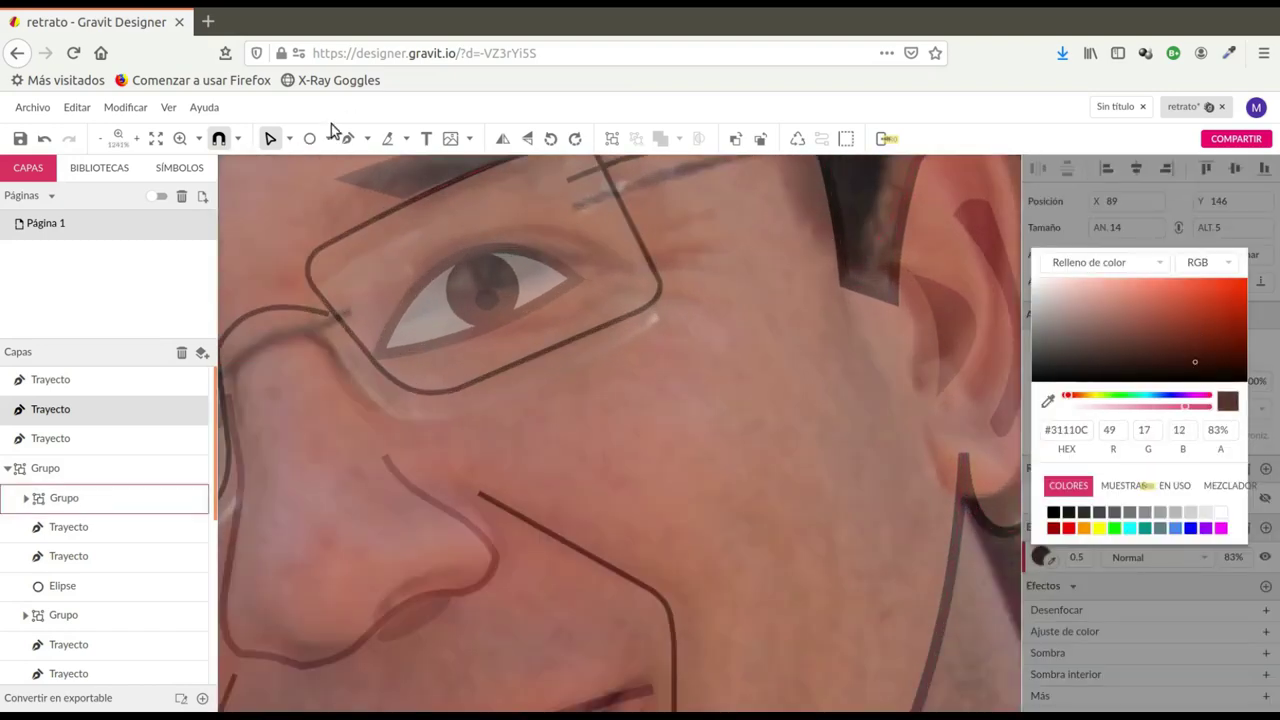
{"action": "left_click", "coordinate": [348, 138]}
{"action": "left_click", "coordinate": [652, 257]}
{"action": "left_click", "coordinate": [738, 247]}
{"action": "key", "text": "Escape"}
{"action": "left_click", "coordinate": [270, 138]}
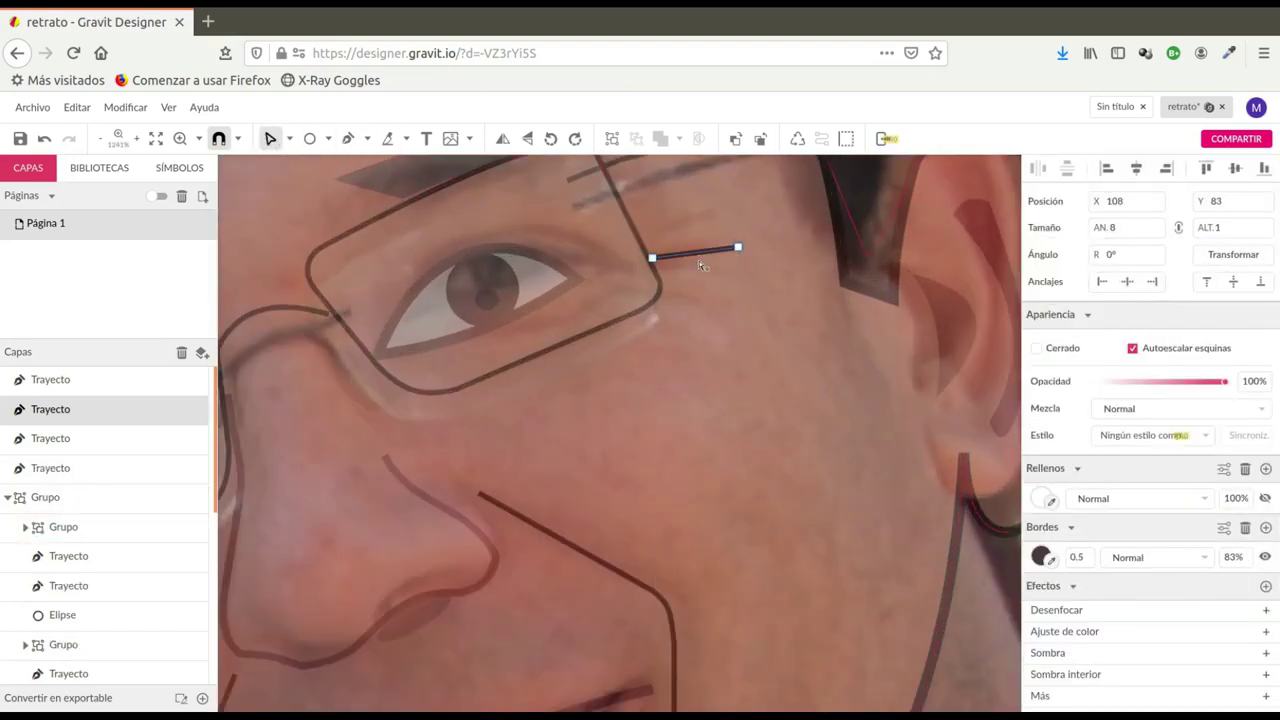
{"action": "left_click", "coordinate": [1044, 498]}
{"action": "left_click", "coordinate": [1156, 406]}
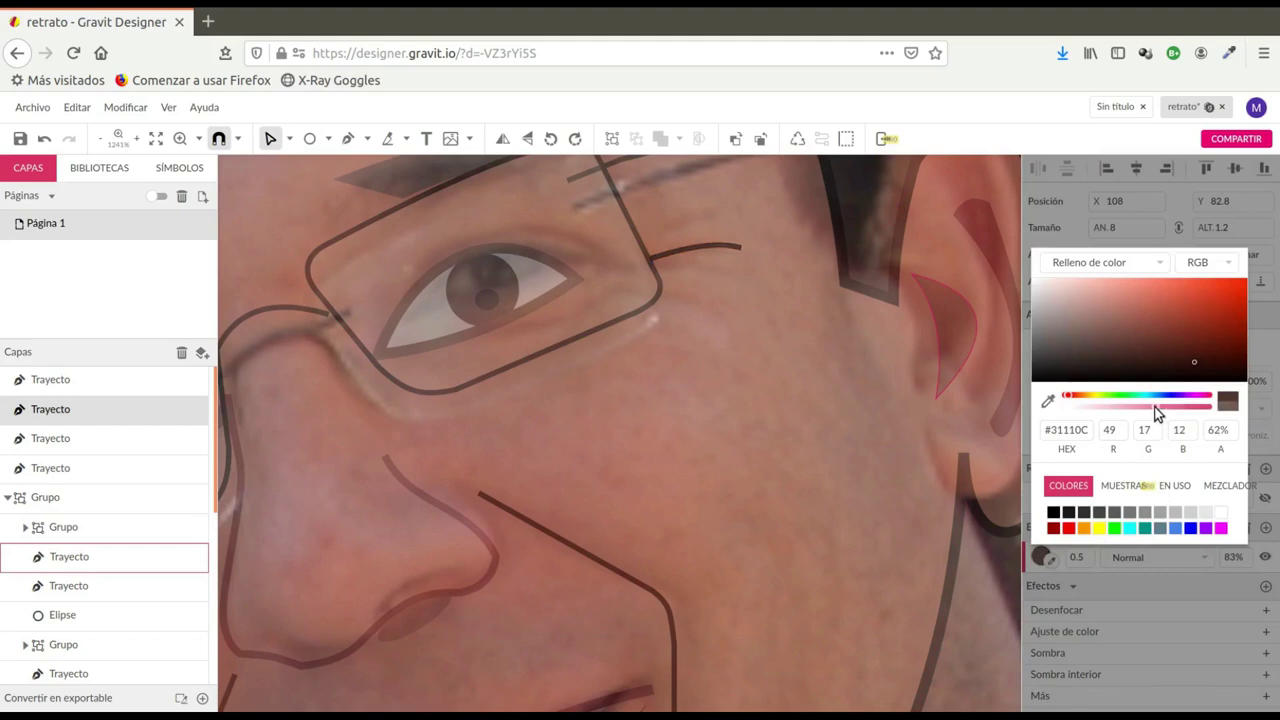
{"action": "left_click", "coordinate": [1173, 348]}
Step: Add three more wrinkle lines, each about 7 to 9 px wide, fanning out around the first one beside the eye
{"action": "left_click", "coordinate": [348, 138]}
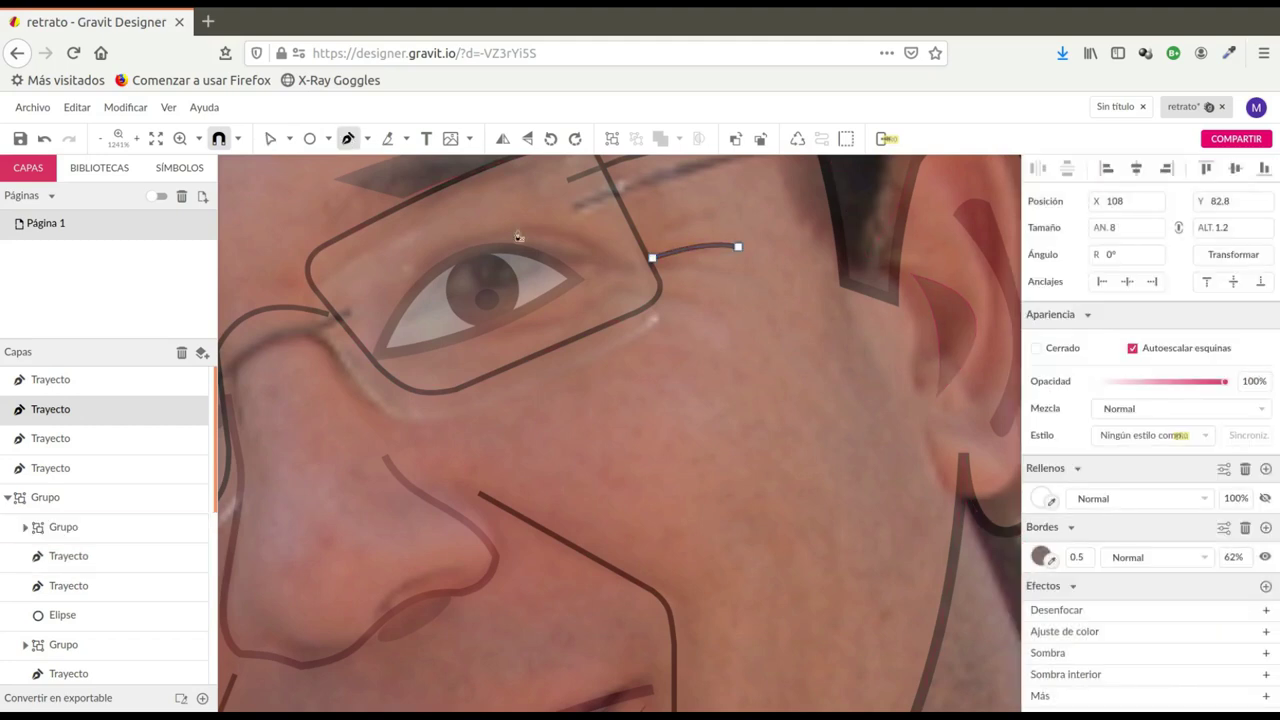
{"action": "left_click", "coordinate": [652, 268]}
{"action": "left_click", "coordinate": [749, 279]}
{"action": "left_click", "coordinate": [270, 138]}
{"action": "key", "text": "p"}
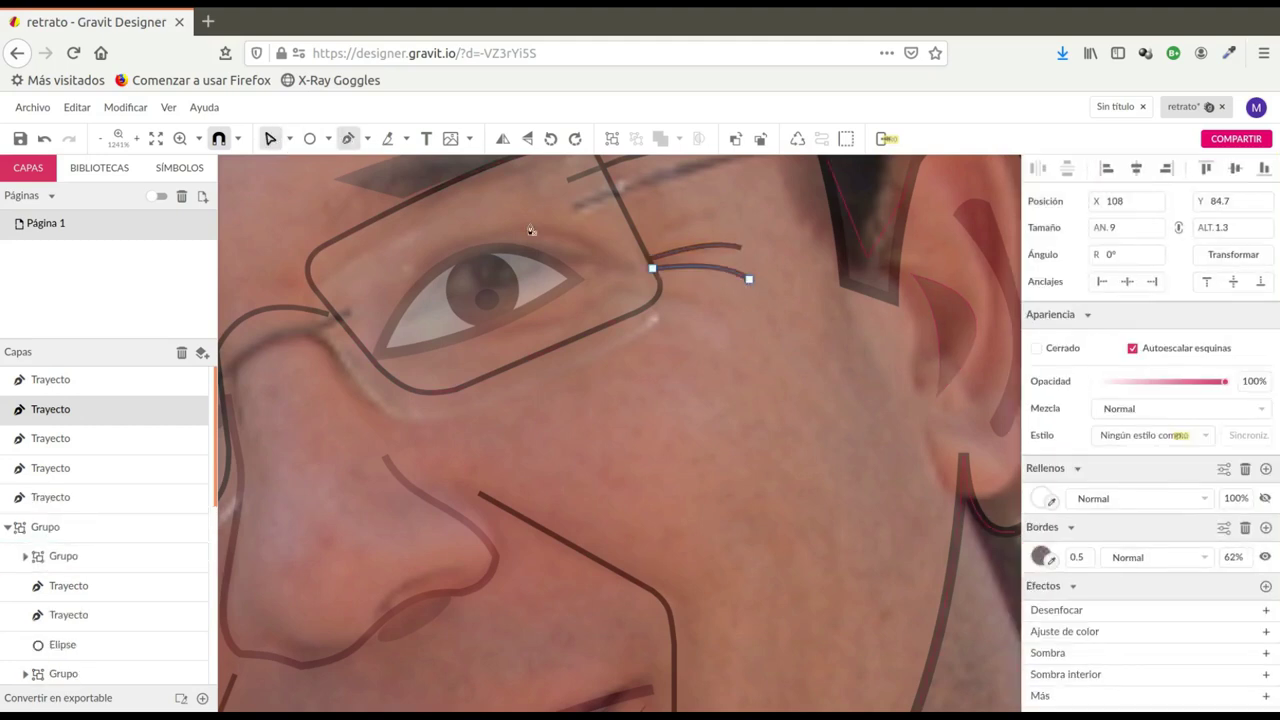
{"action": "left_click", "coordinate": [662, 279]}
{"action": "left_click", "coordinate": [738, 300]}
{"action": "key", "text": "Escape"}
{"action": "key", "text": "p"}
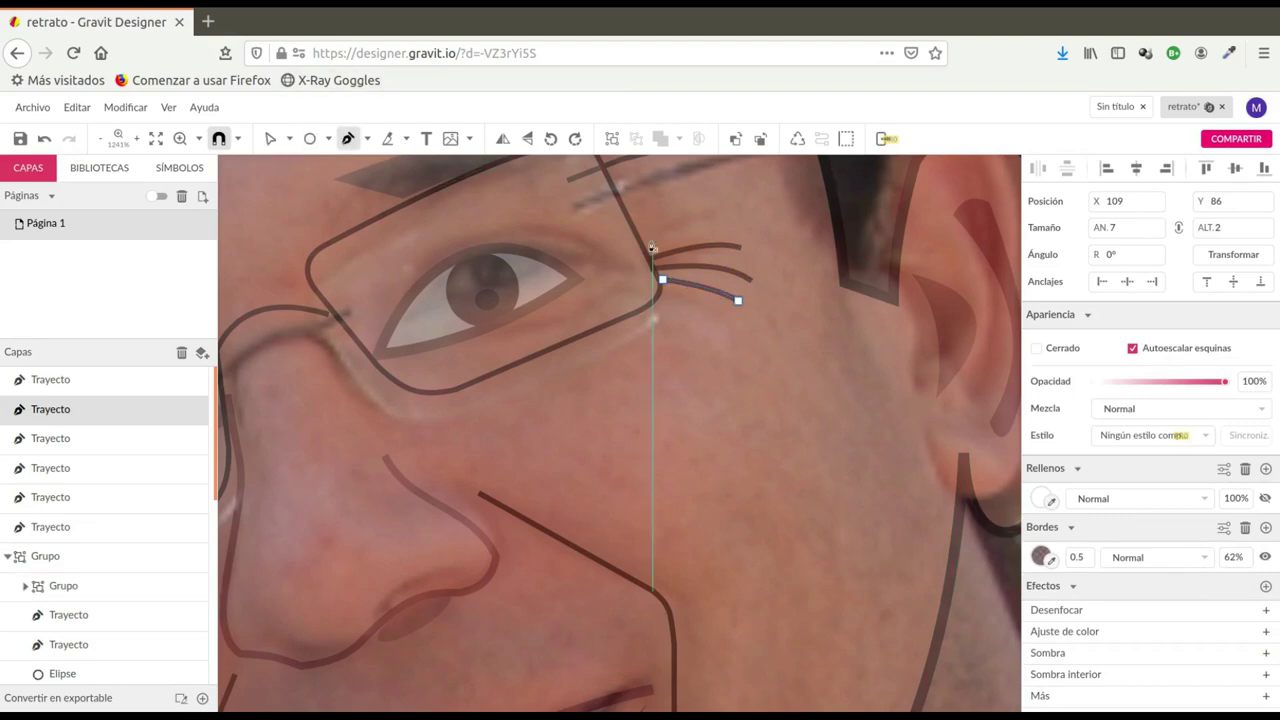
{"action": "left_click", "coordinate": [640, 236]}
{"action": "left_click", "coordinate": [716, 215]}
{"action": "key", "text": "Escape"}
Step: Move the photo out from under the drawing so the two sit side by side
{"action": "scroll", "coordinate": [757, 308], "scroll_direction": "down", "scroll_amount": 10}
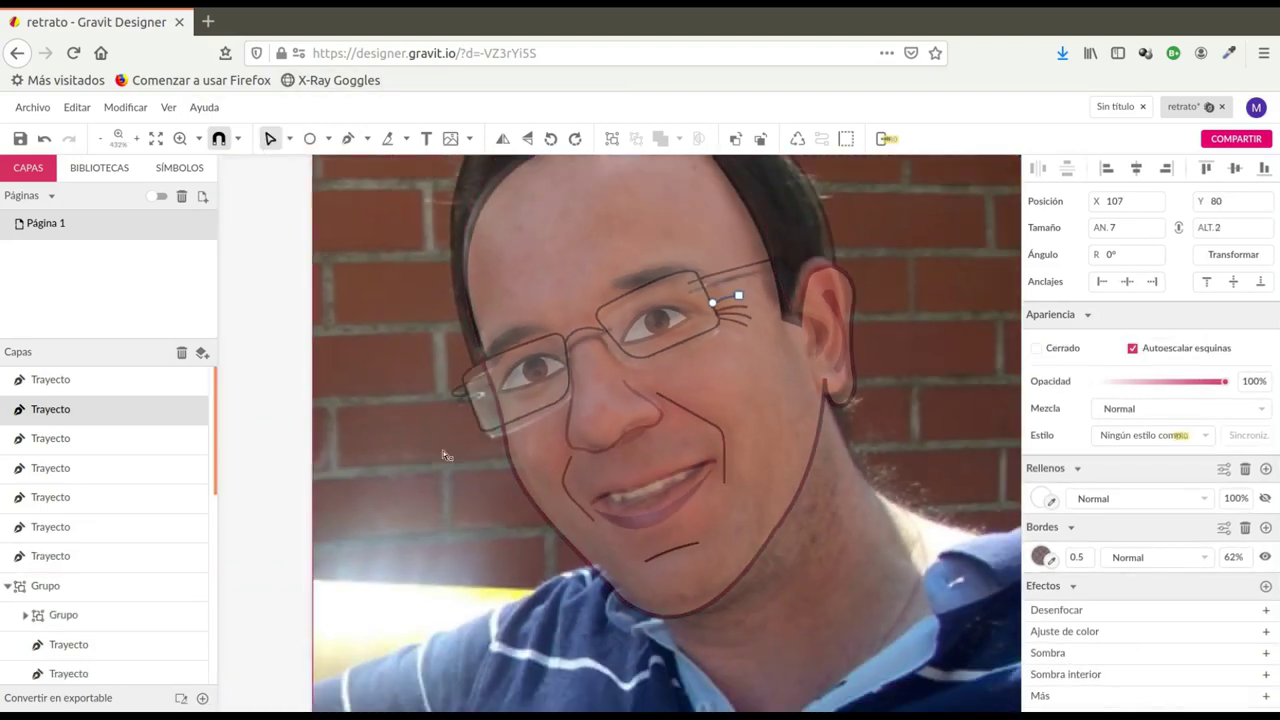
{"action": "left_click", "coordinate": [529, 626]}
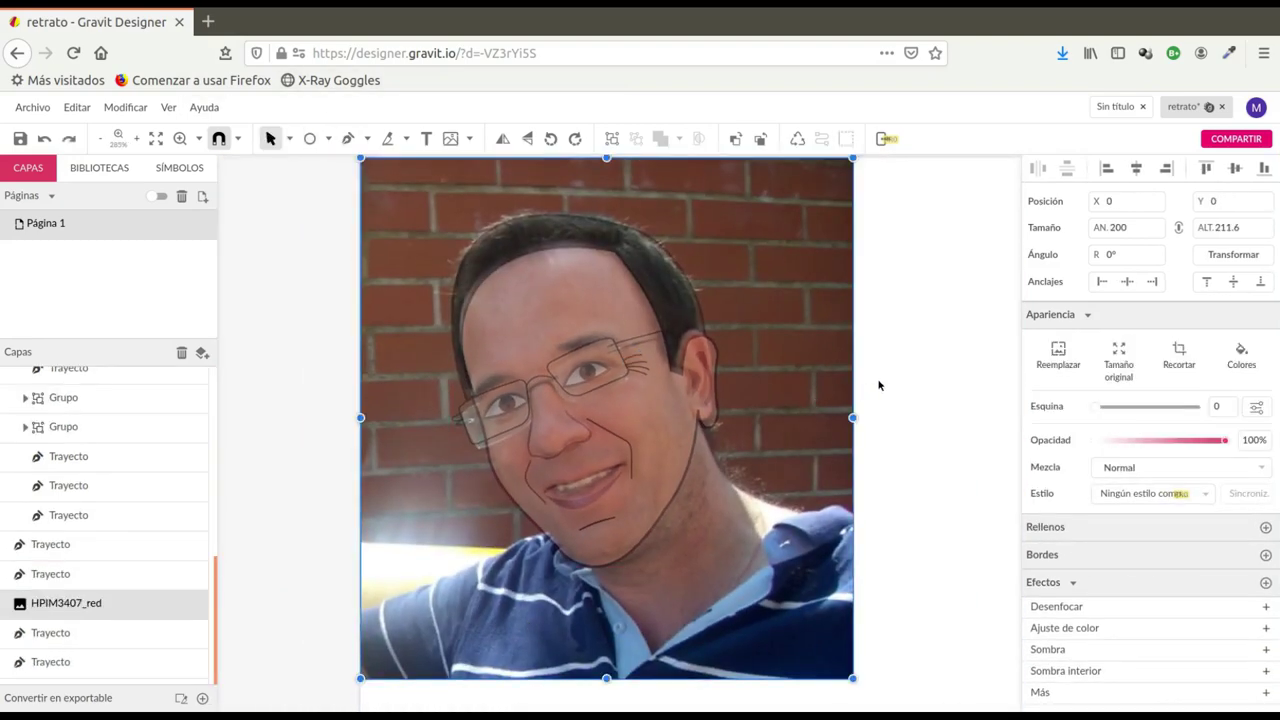
{"action": "scroll", "coordinate": [905, 378], "scroll_direction": "down", "scroll_amount": 3}
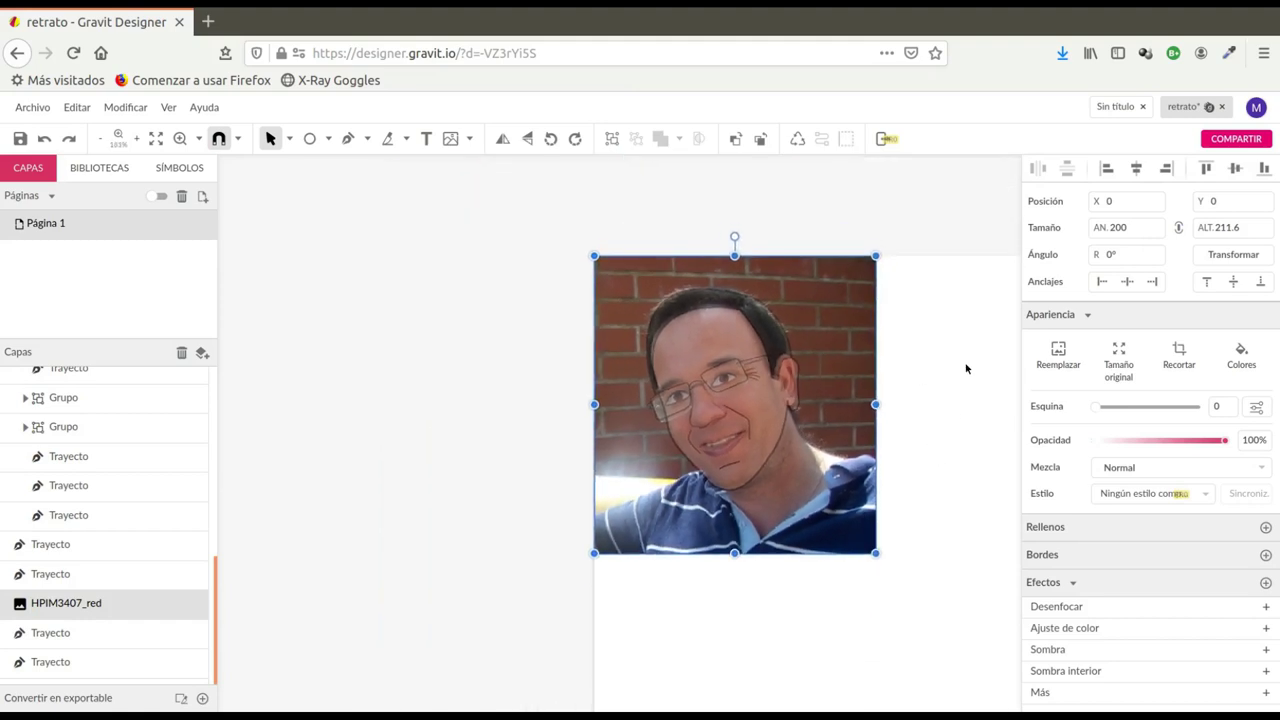
{"action": "scroll", "coordinate": [965, 369], "scroll_direction": "right", "scroll_amount": 4}
{"action": "scroll", "coordinate": [928, 370], "scroll_direction": "right", "scroll_amount": 3}
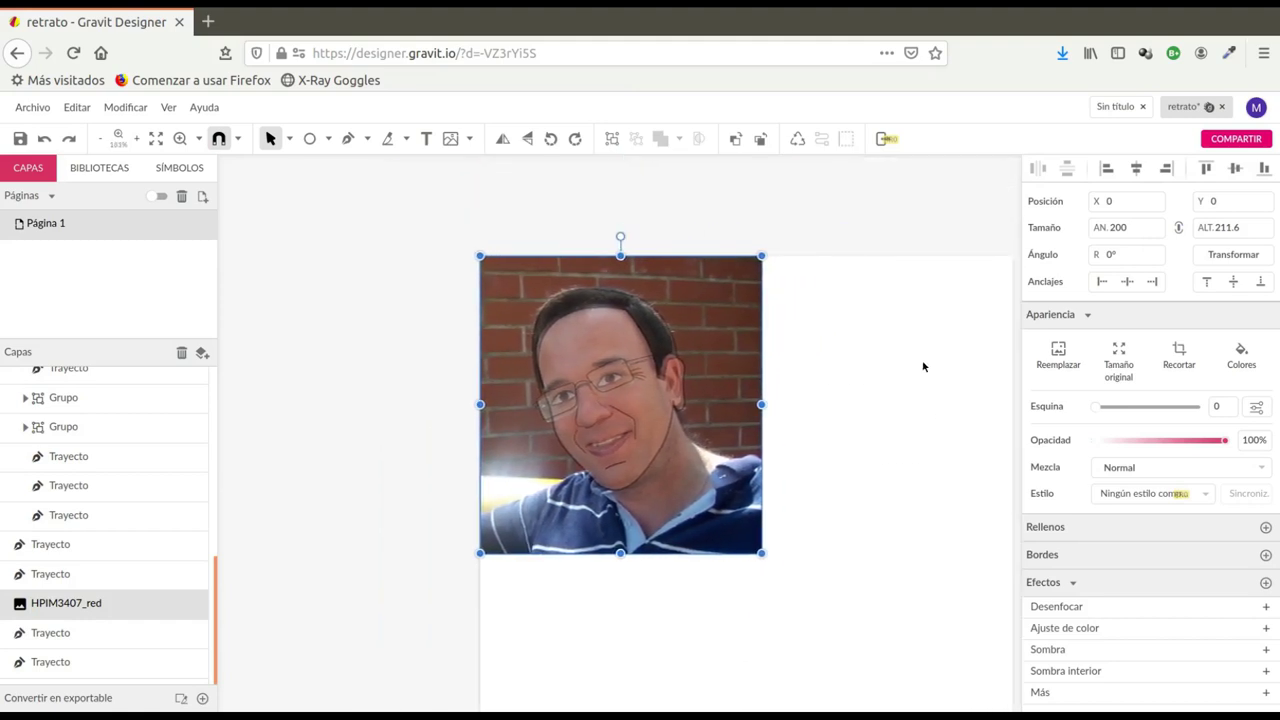
{"action": "left_click_drag", "start_coordinate": [631, 272], "coordinate": [870, 274]}
Step: Restore the cartoon head group's opacity to 100%
{"action": "left_click", "coordinate": [604, 402]}
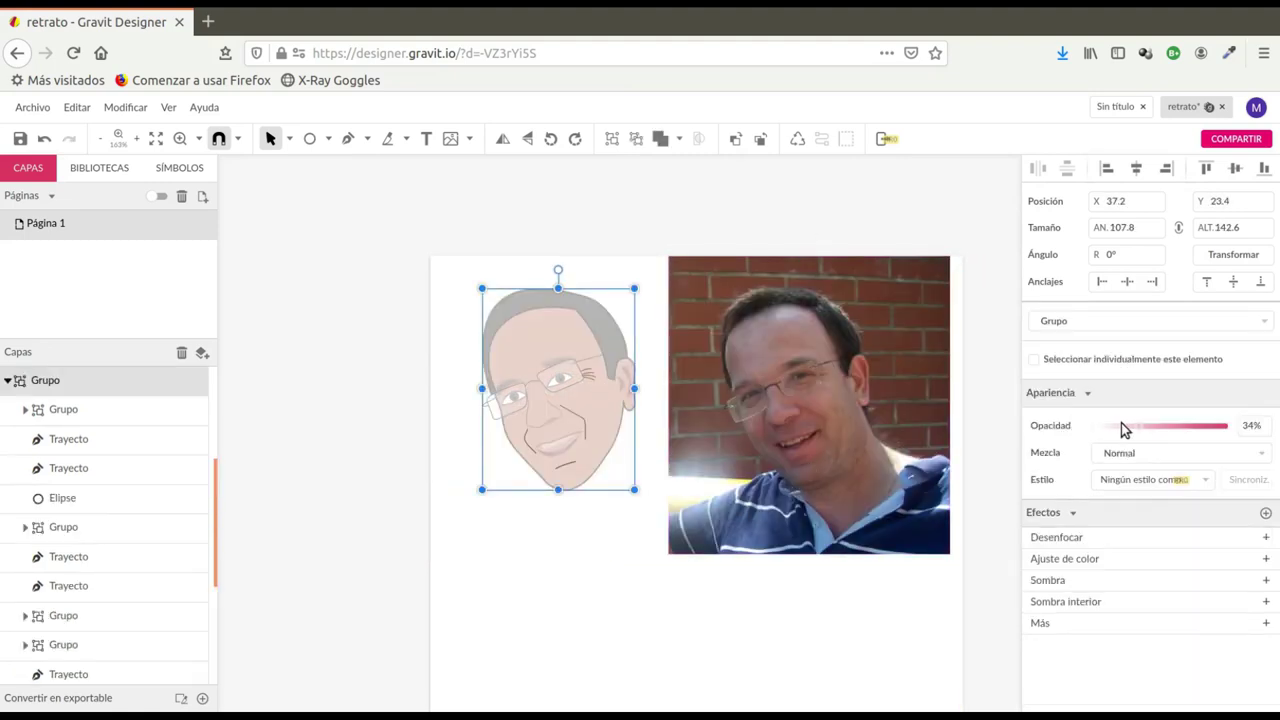
{"action": "left_click_drag", "start_coordinate": [1141, 426], "coordinate": [1232, 426]}
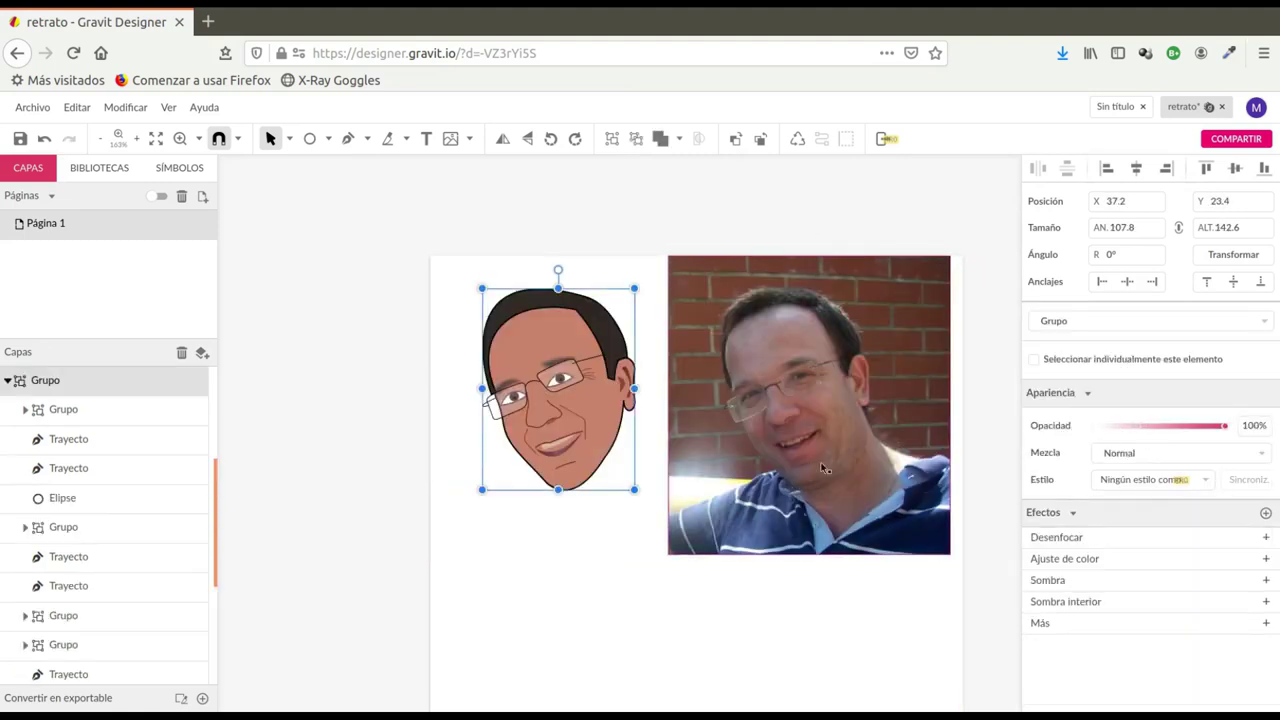
{"action": "left_click", "coordinate": [527, 490]}
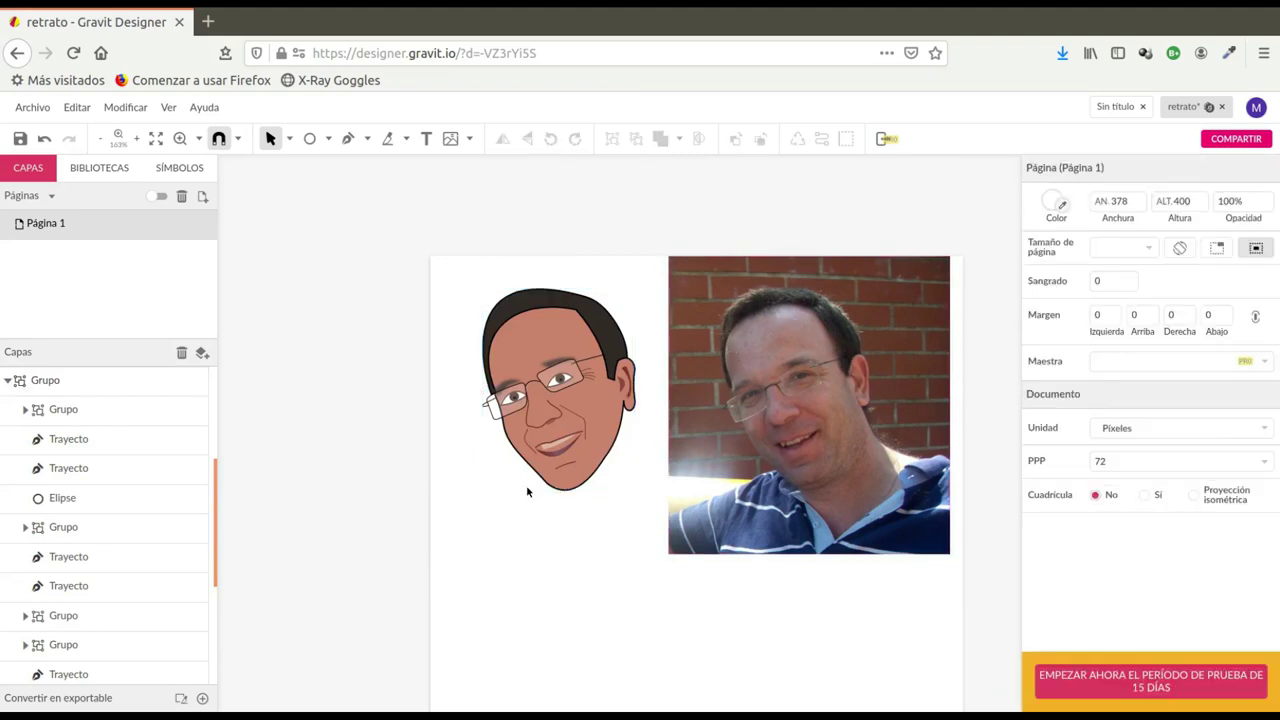
Step: Draw an ellipse about 12 by 10 px on the forehead just below the hairline
{"action": "left_click", "coordinate": [308, 140]}
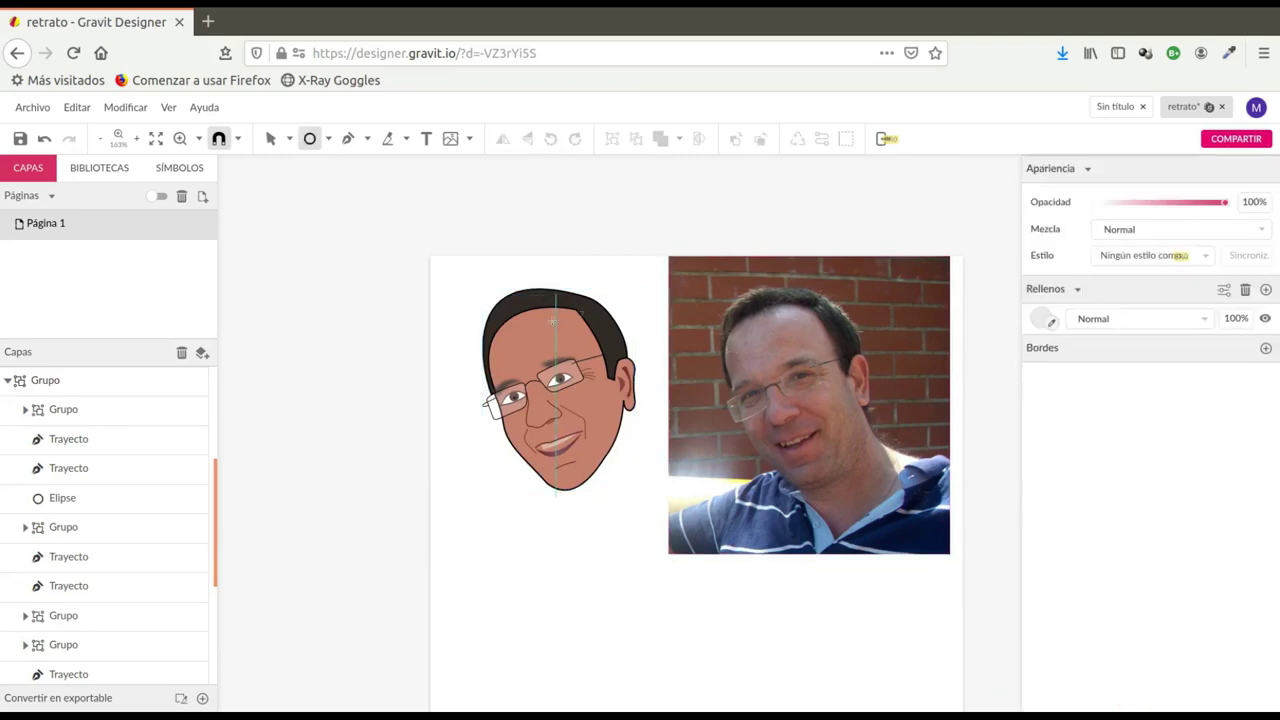
{"action": "left_click_drag", "start_coordinate": [554, 315], "coordinate": [572, 329]}
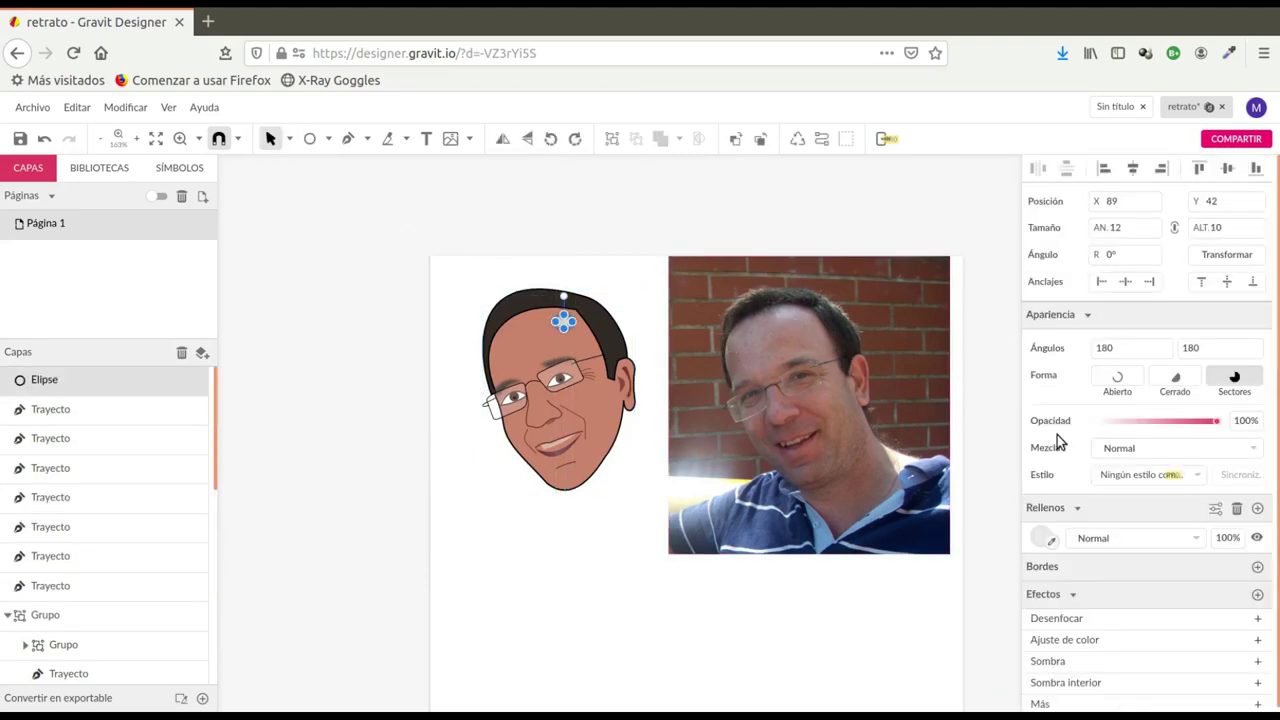
{"action": "scroll", "coordinate": [594, 295], "scroll_direction": "up", "scroll_amount": 1}
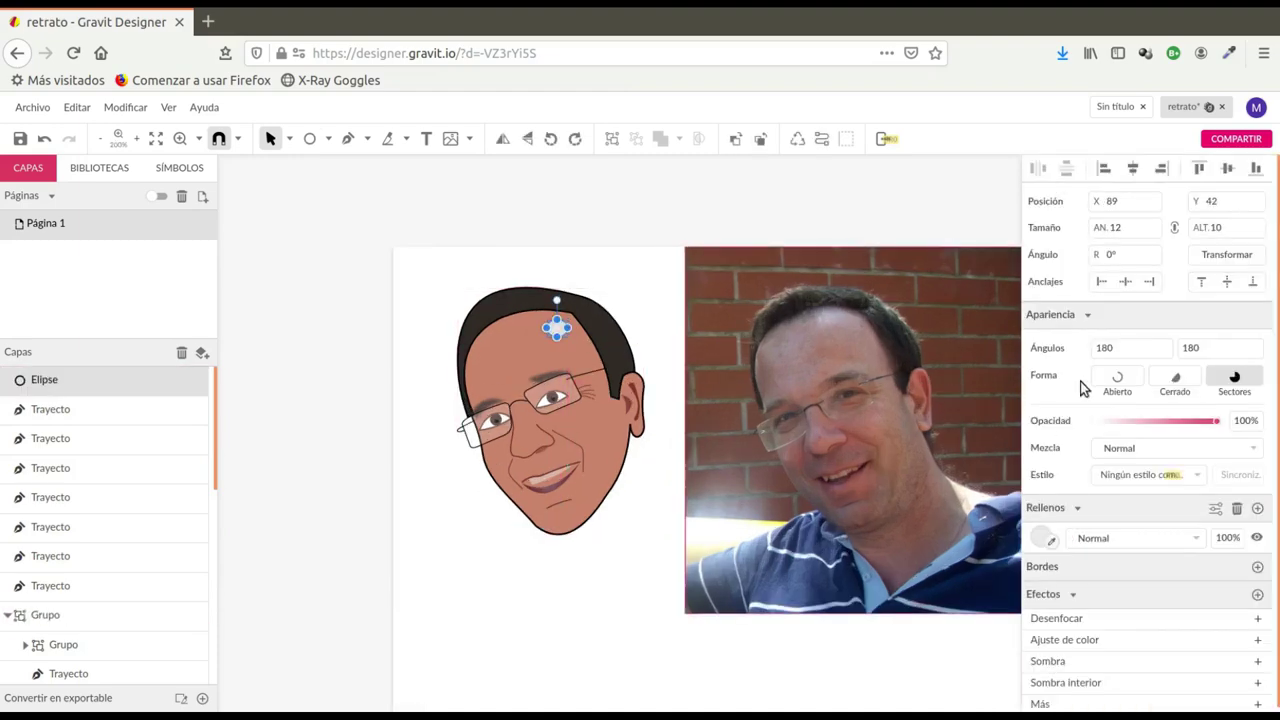
Step: Lower the forehead ellipse's fill opacity to 64% and add a blur effect with a radius of 5
{"action": "left_click", "coordinate": [1043, 536]}
{"action": "left_click_drag", "start_coordinate": [1163, 389], "coordinate": [1157, 387]}
{"action": "left_click", "coordinate": [1258, 618]}
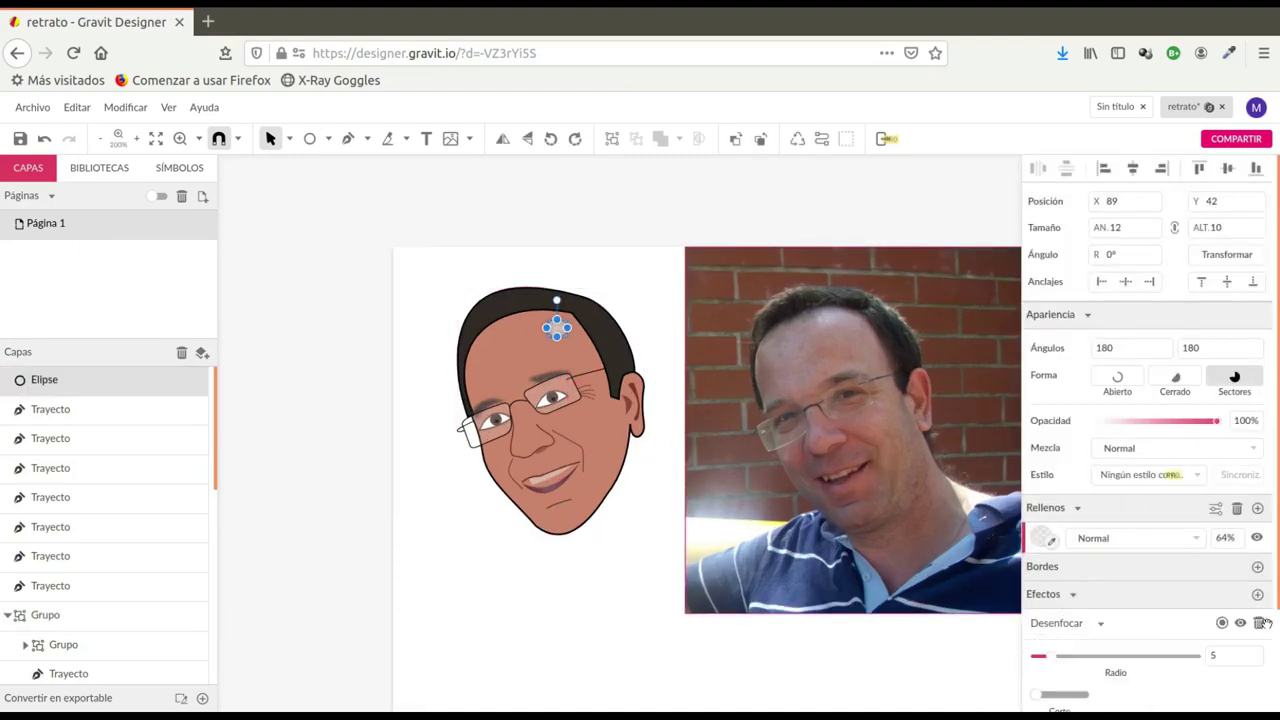
{"action": "left_click", "coordinate": [540, 611]}
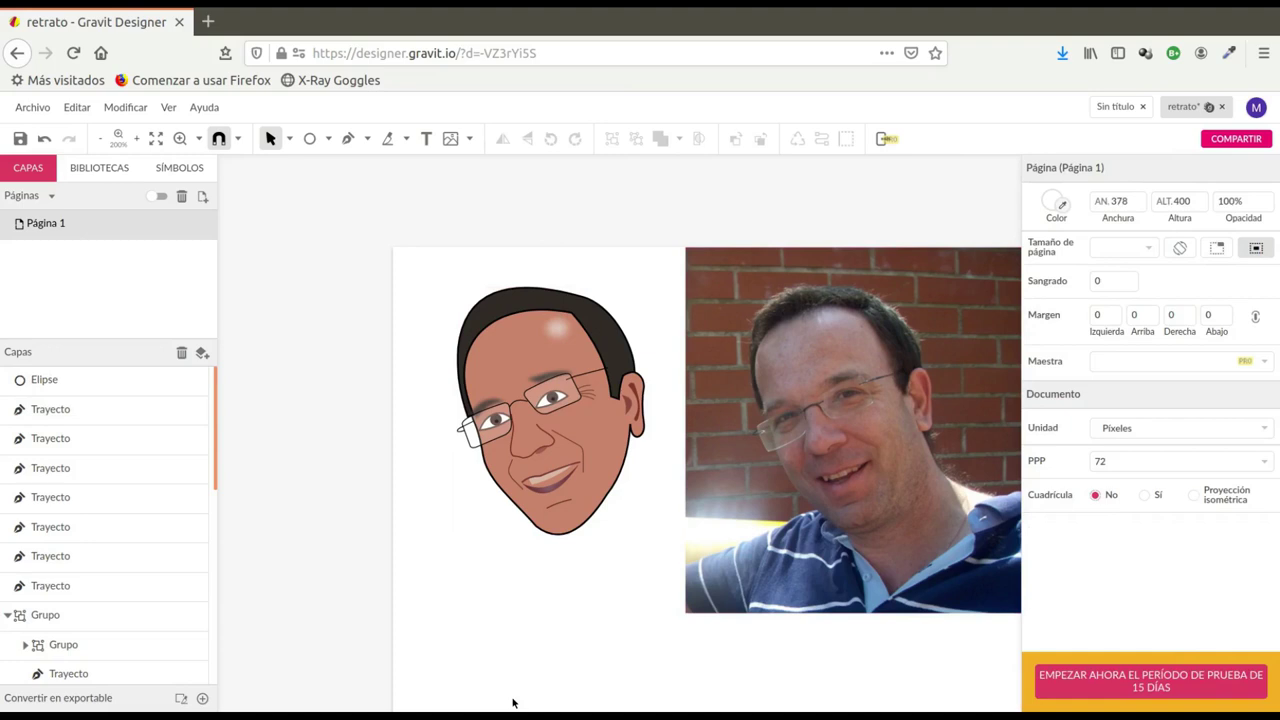
Step: Delete the reference photo and combine all the visible portrait pieces into one group
{"action": "left_click", "coordinate": [743, 464]}
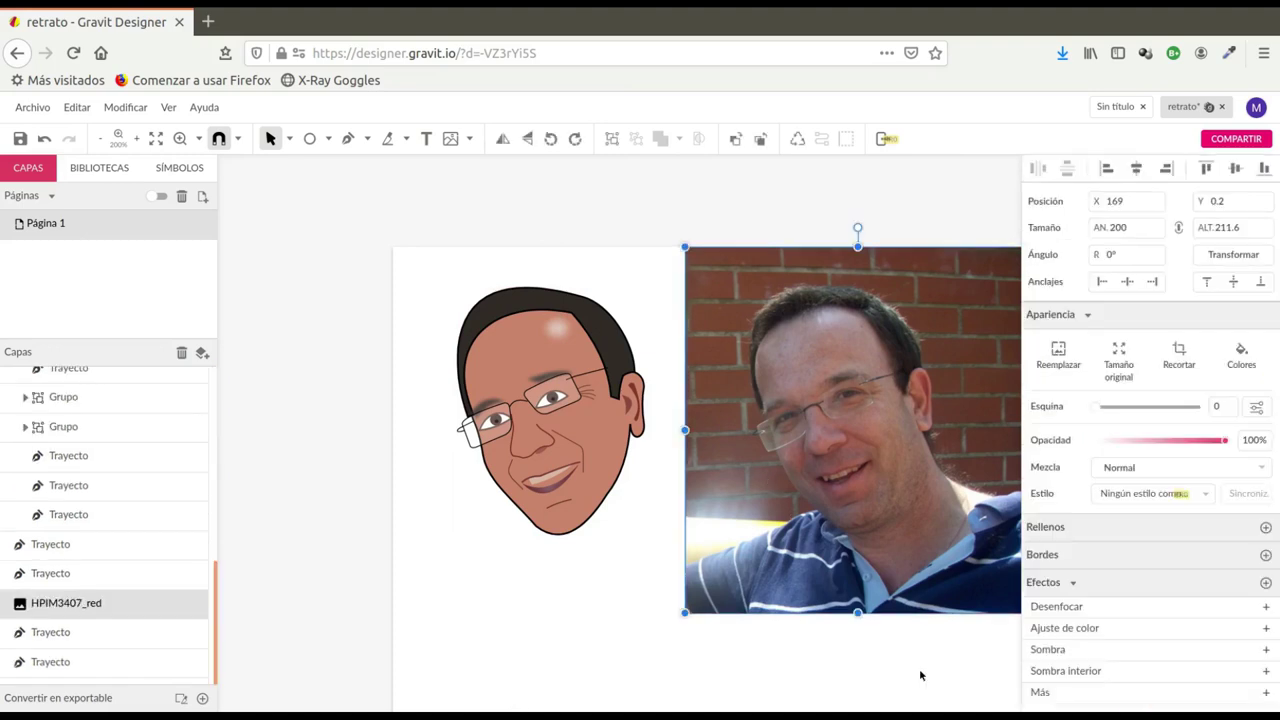
{"action": "key", "text": "Delete"}
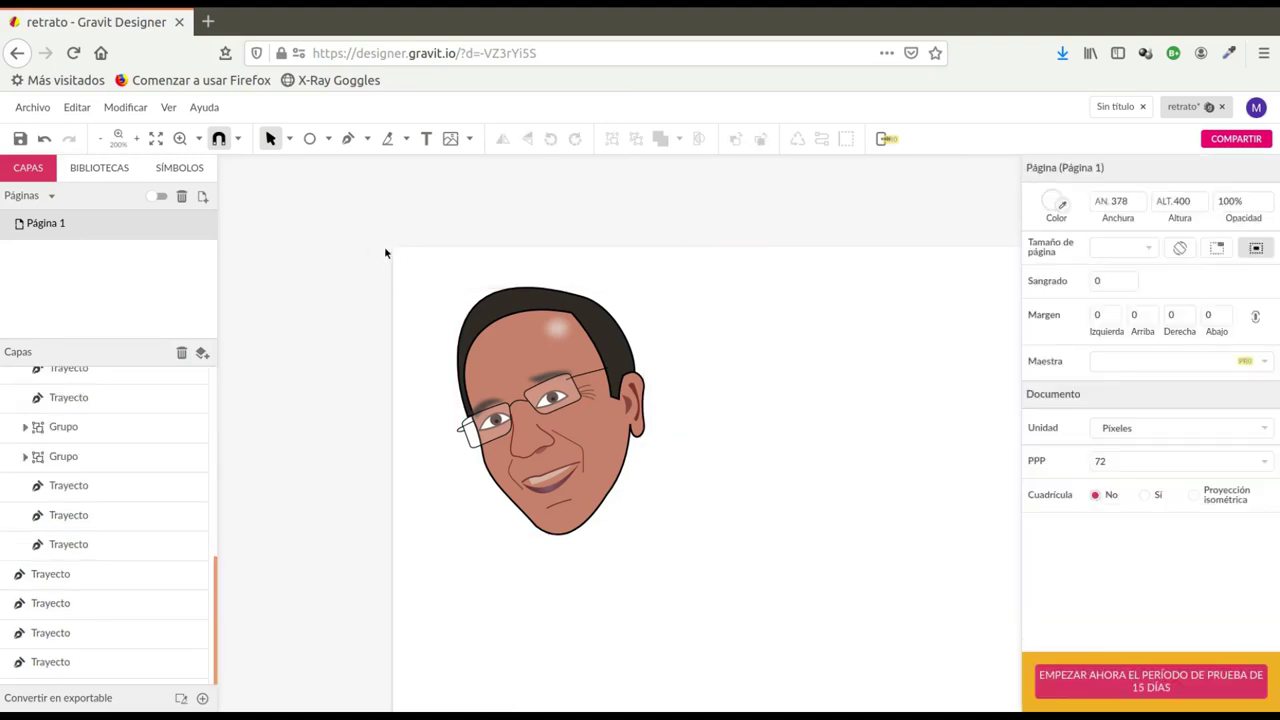
{"action": "left_click_drag", "start_coordinate": [385, 248], "coordinate": [700, 625]}
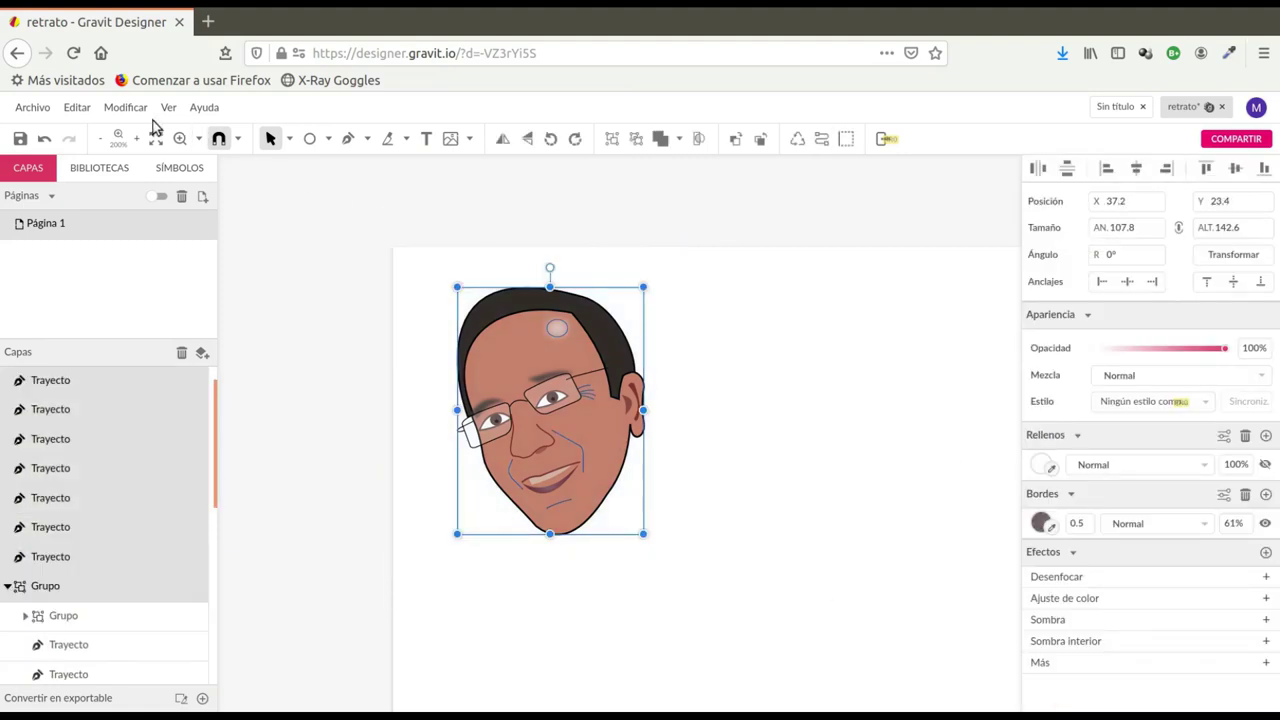
{"action": "left_click", "coordinate": [128, 108]}
{"action": "left_click", "coordinate": [131, 214]}
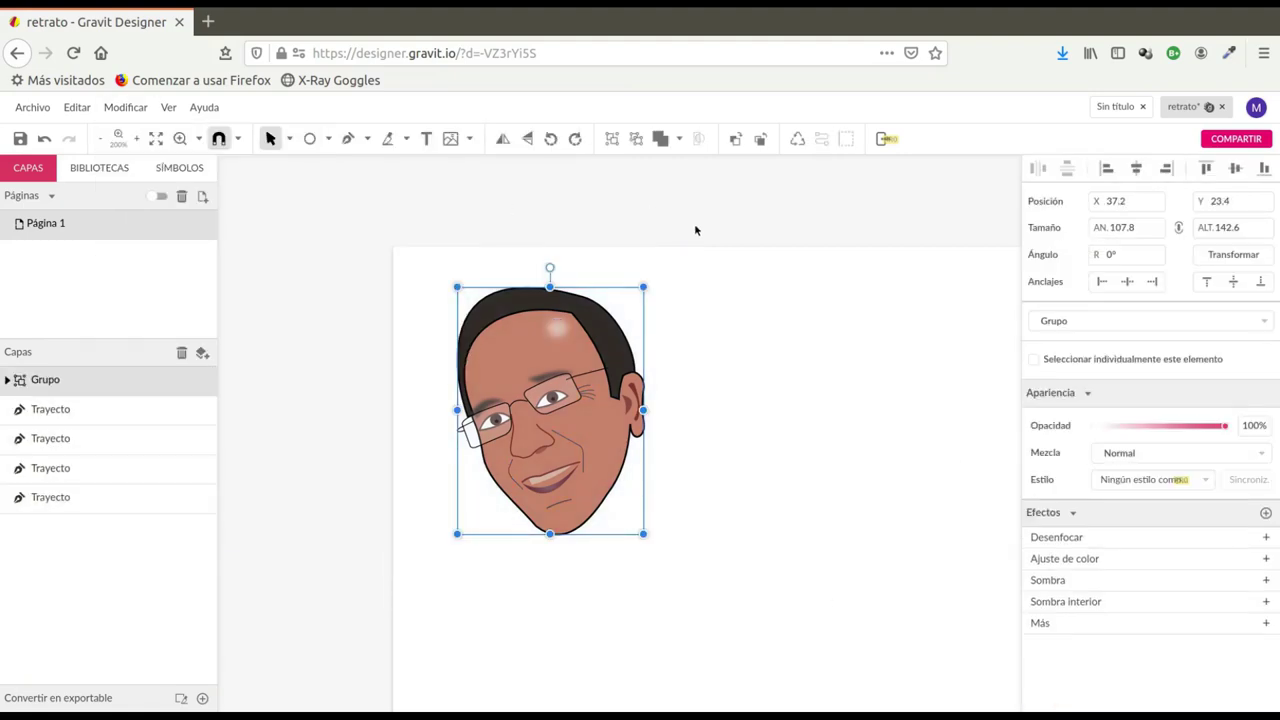
Step: Enlarge the portrait group to about 270 by 357 px and move it so the head is roughly centred on the page
{"action": "scroll", "coordinate": [755, 263], "scroll_direction": "down", "scroll_amount": 1}
{"action": "scroll", "coordinate": [770, 290], "scroll_direction": "down", "scroll_amount": 3}
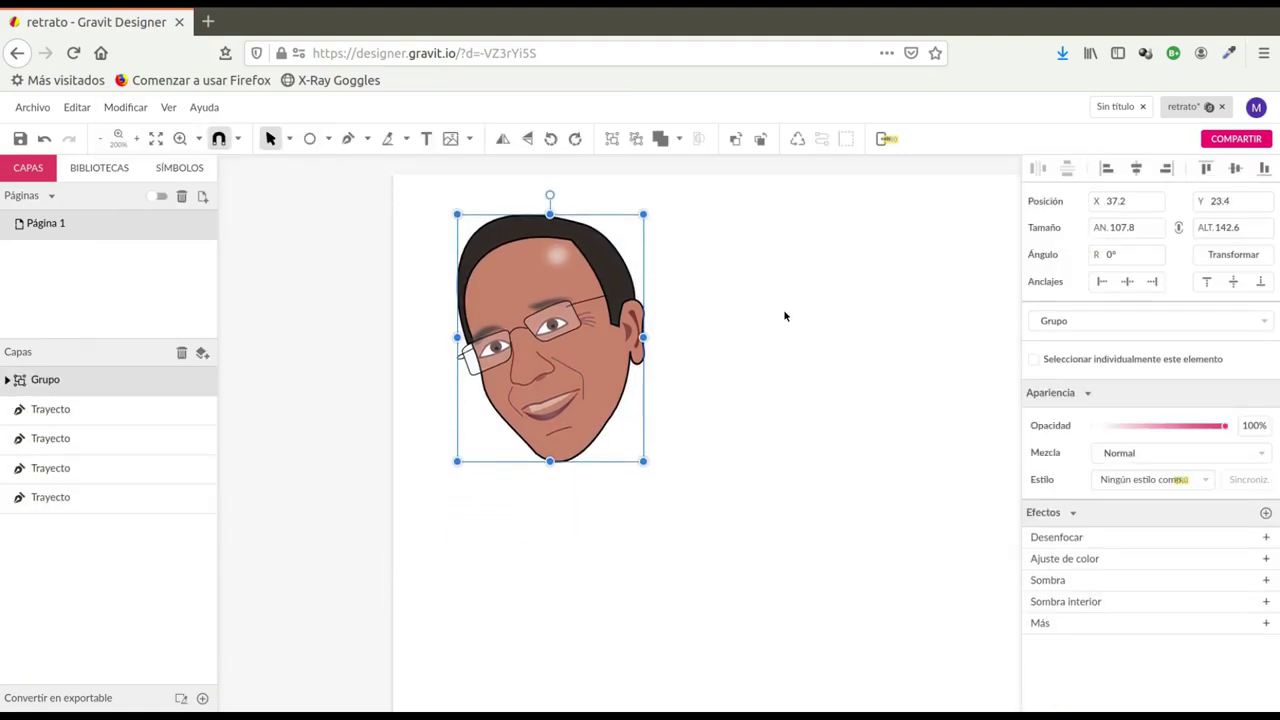
{"action": "scroll", "coordinate": [785, 316], "scroll_direction": "right", "scroll_amount": 3}
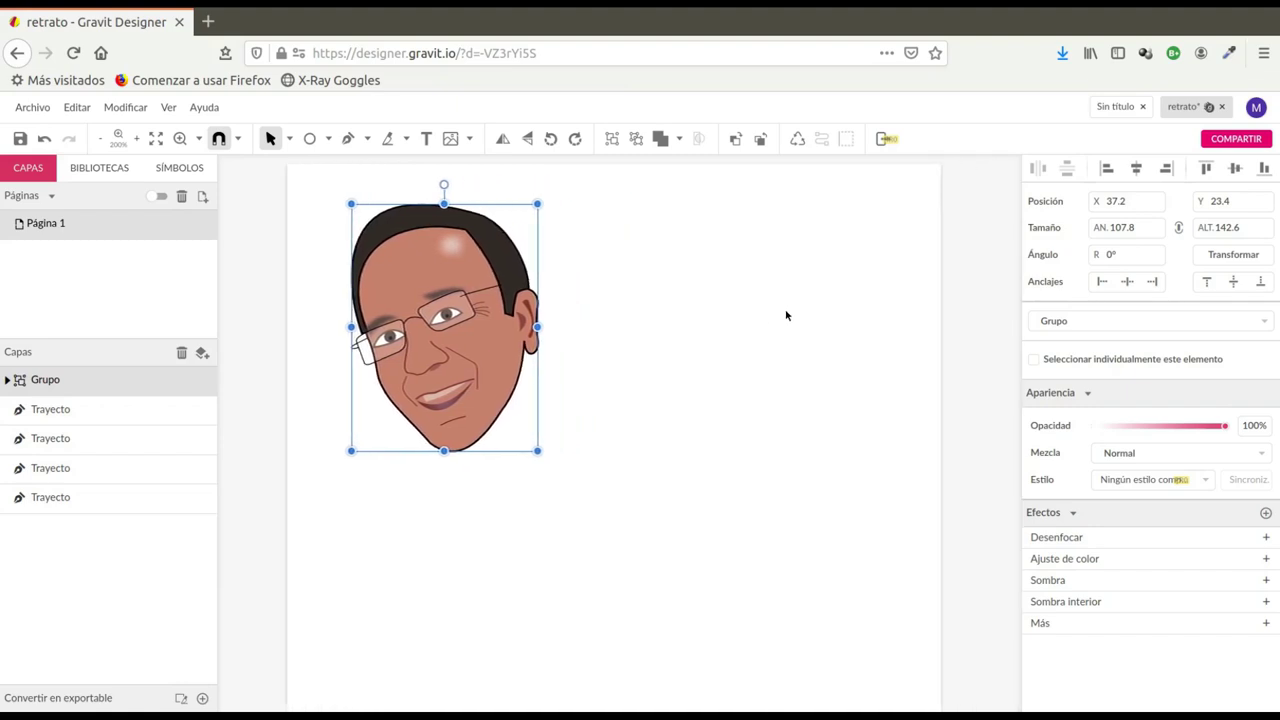
{"action": "scroll", "coordinate": [786, 316], "scroll_direction": "down", "scroll_amount": 3}
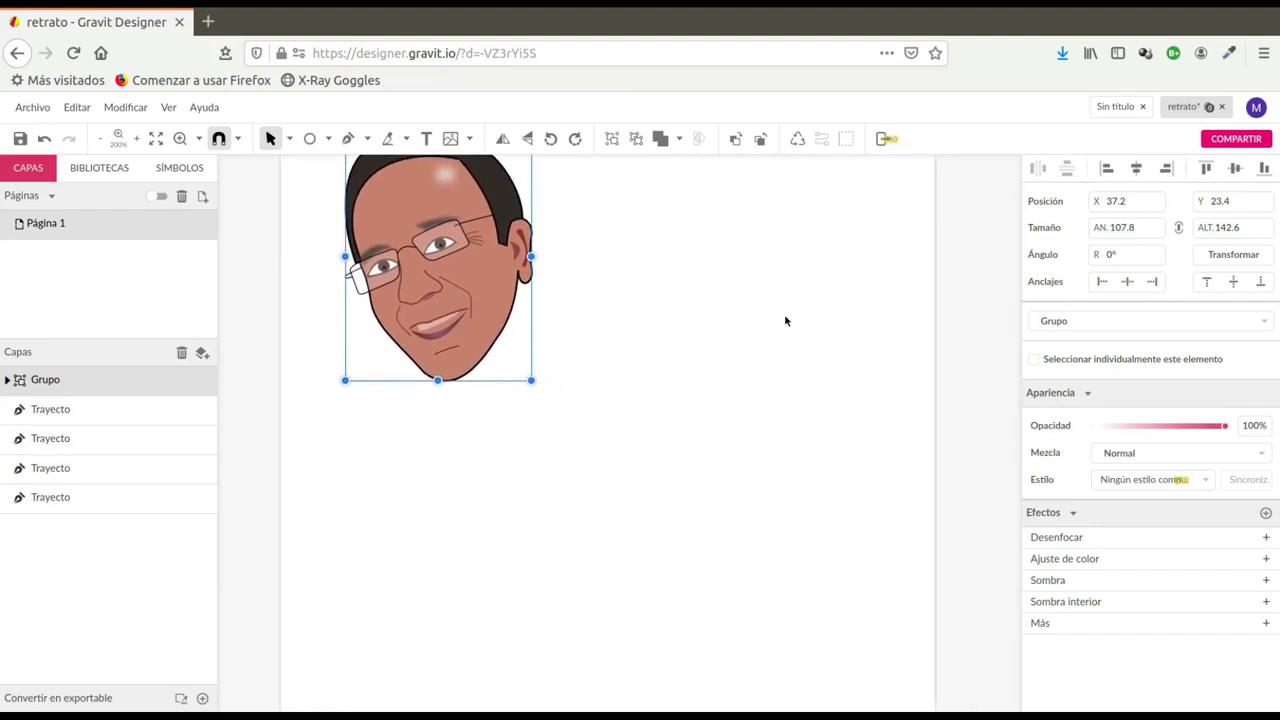
{"action": "scroll", "coordinate": [784, 316], "scroll_direction": "down", "scroll_amount": 1}
{"action": "scroll", "coordinate": [784, 316], "scroll_direction": "down", "scroll_amount": 2}
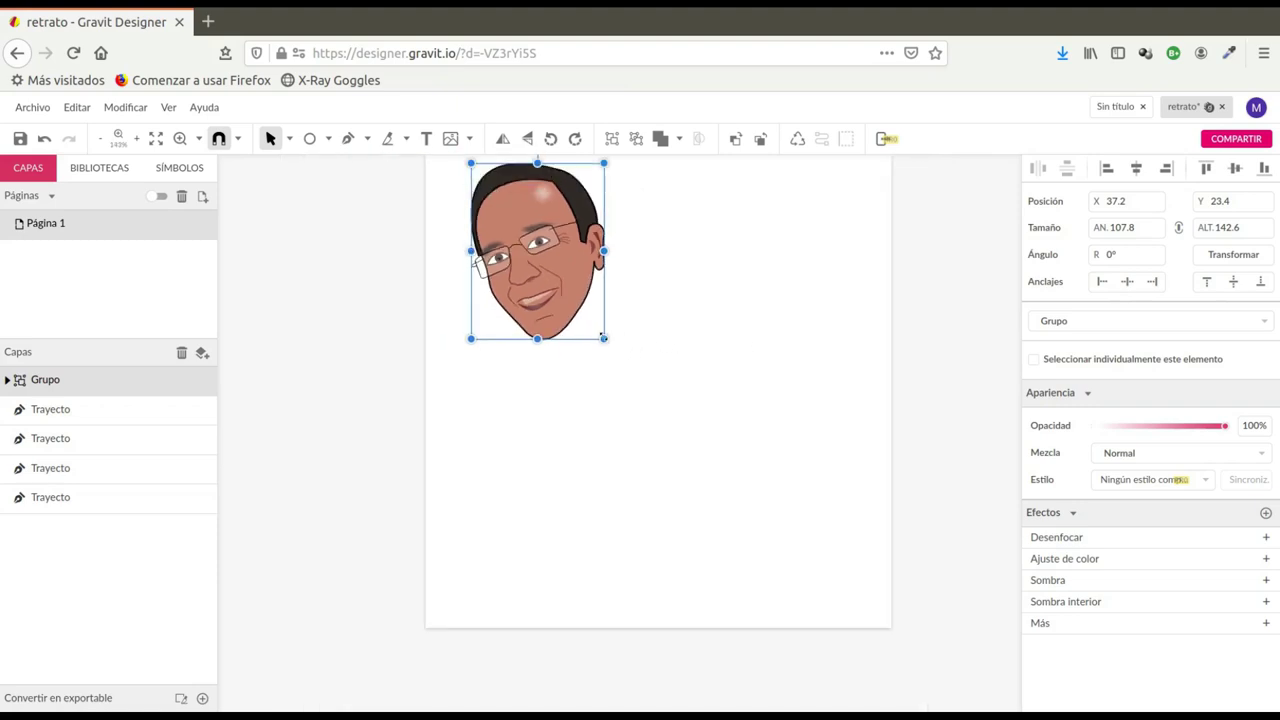
{"action": "left_click_drag", "start_coordinate": [603, 337], "coordinate": [808, 583]}
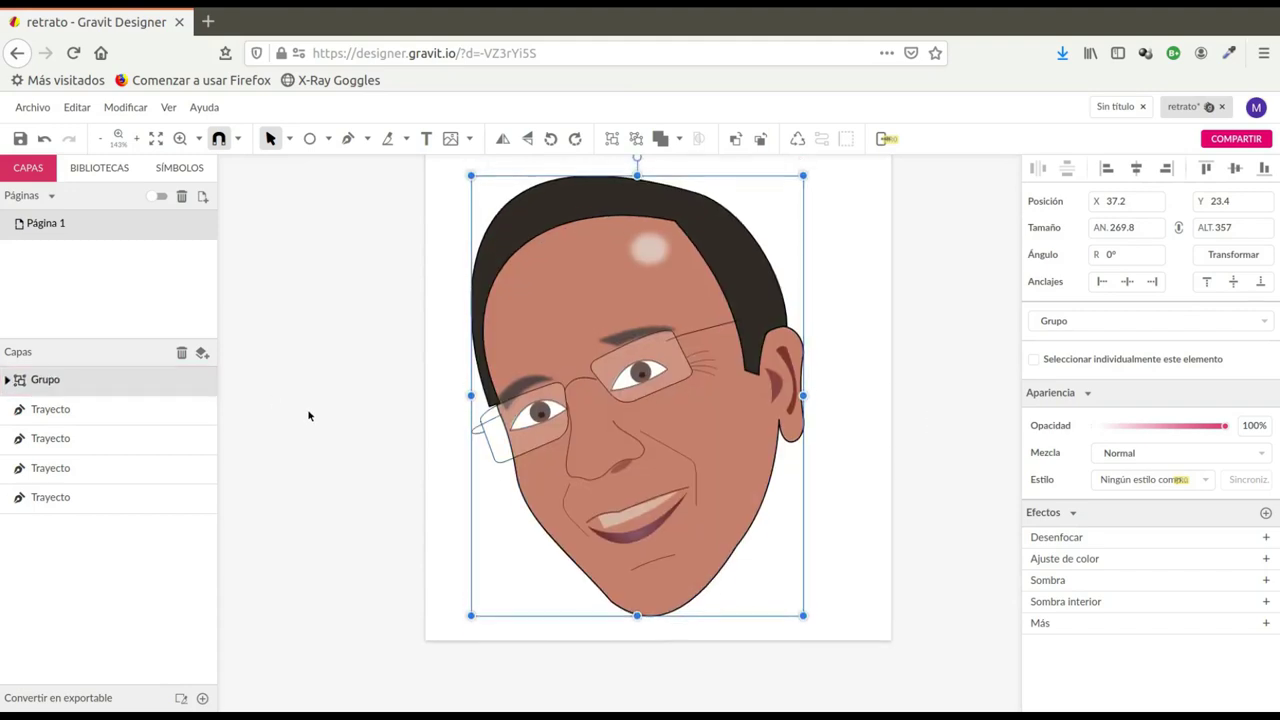
{"action": "scroll", "coordinate": [309, 416], "scroll_direction": "up", "scroll_amount": 1}
{"action": "left_click_drag", "start_coordinate": [699, 412], "coordinate": [710, 400]}
{"action": "left_click", "coordinate": [357, 371]}
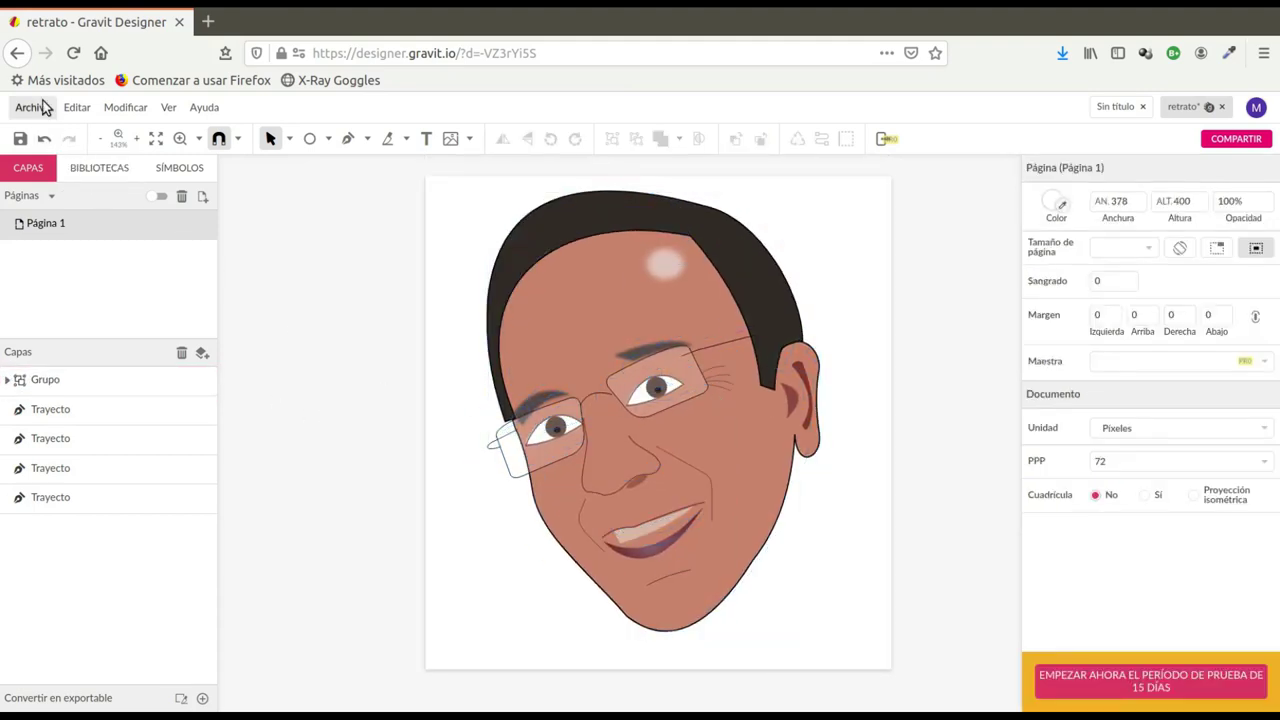
Step: Open the export options for the finished portrait
{"action": "left_click", "coordinate": [35, 108]}
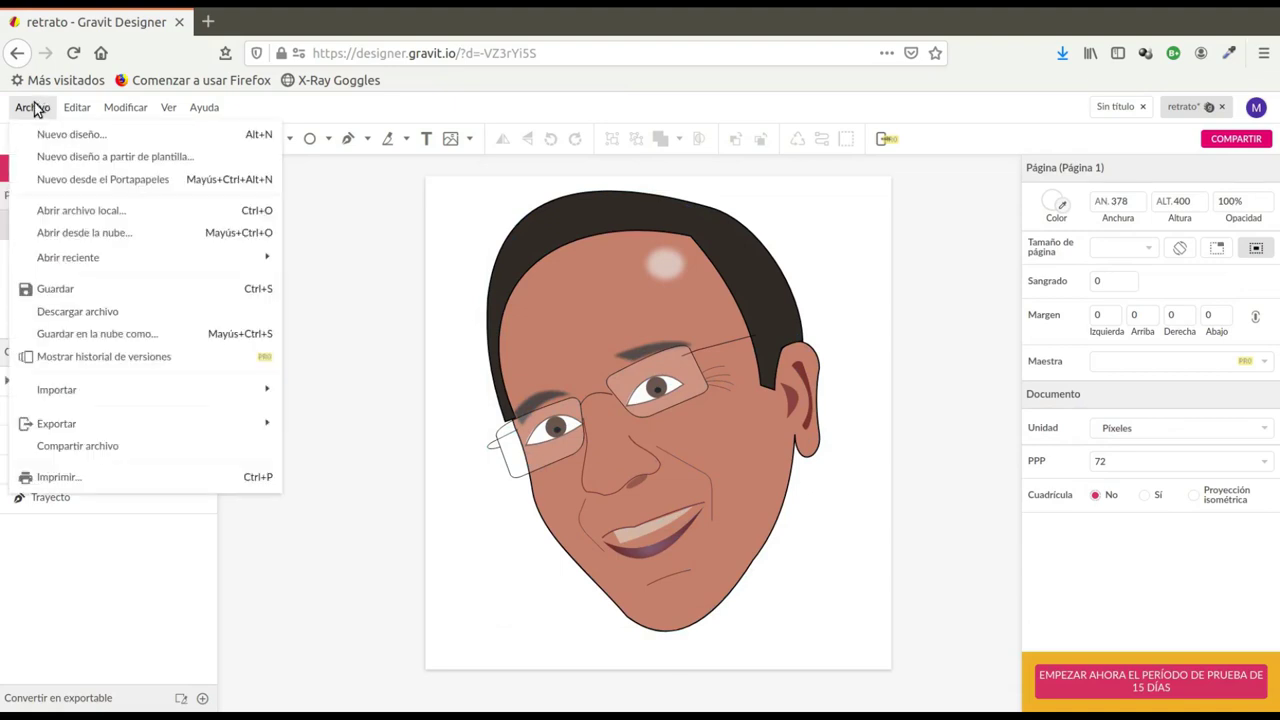
{"action": "mouse_move", "coordinate": [84, 430]}
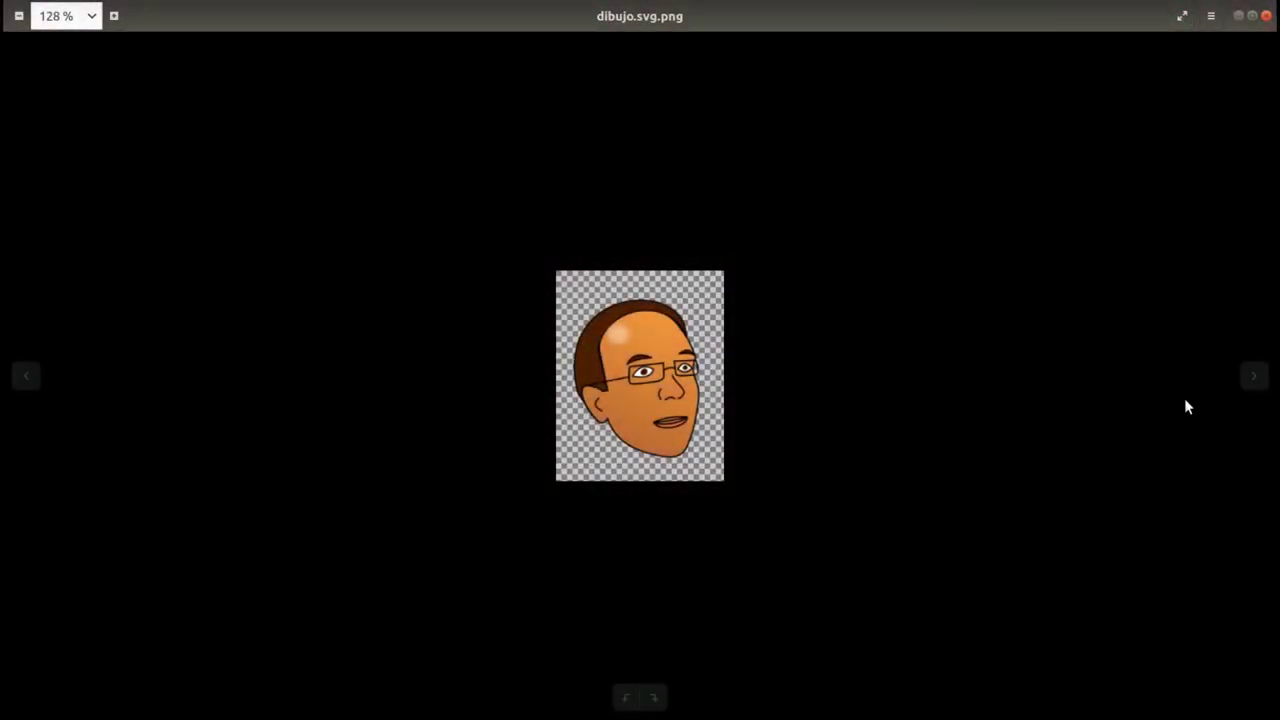
Step: Browse the portrait images in the image viewer, comparing dibujo.svg.png, perfil1.png and retrato_gravit.png
{"action": "left_click", "coordinate": [1253, 377]}
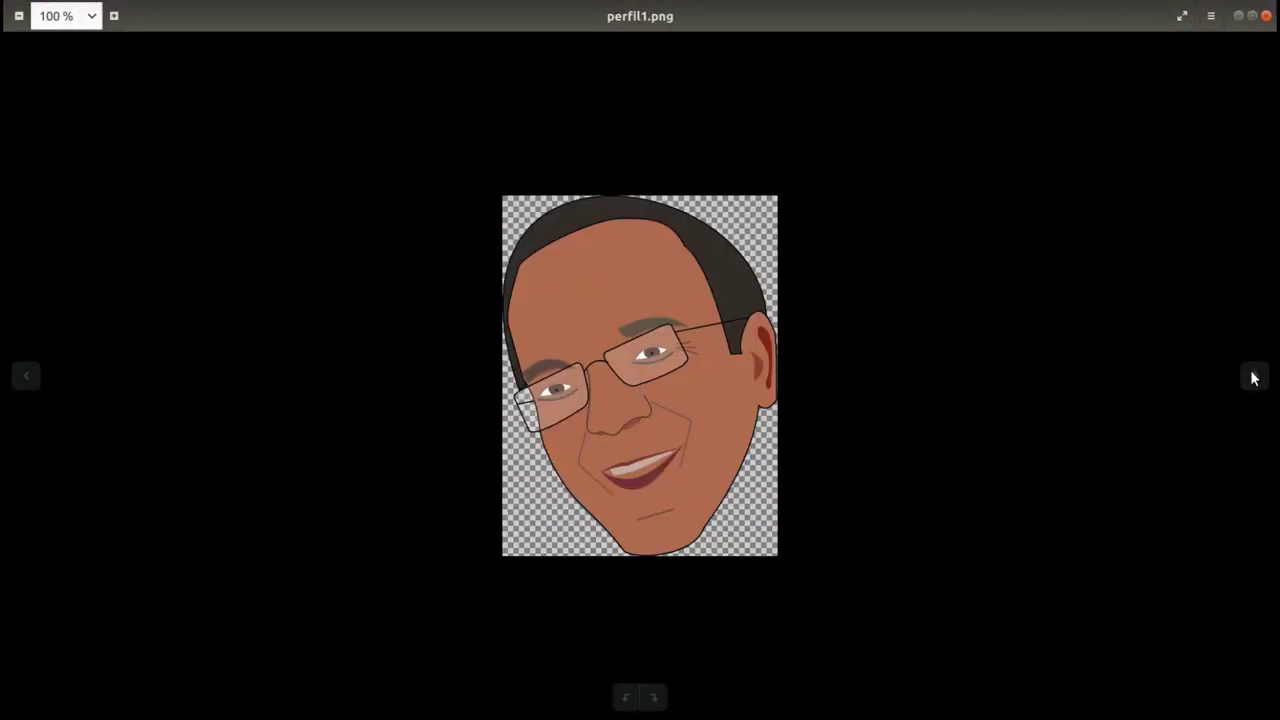
{"action": "left_click", "coordinate": [1253, 377]}
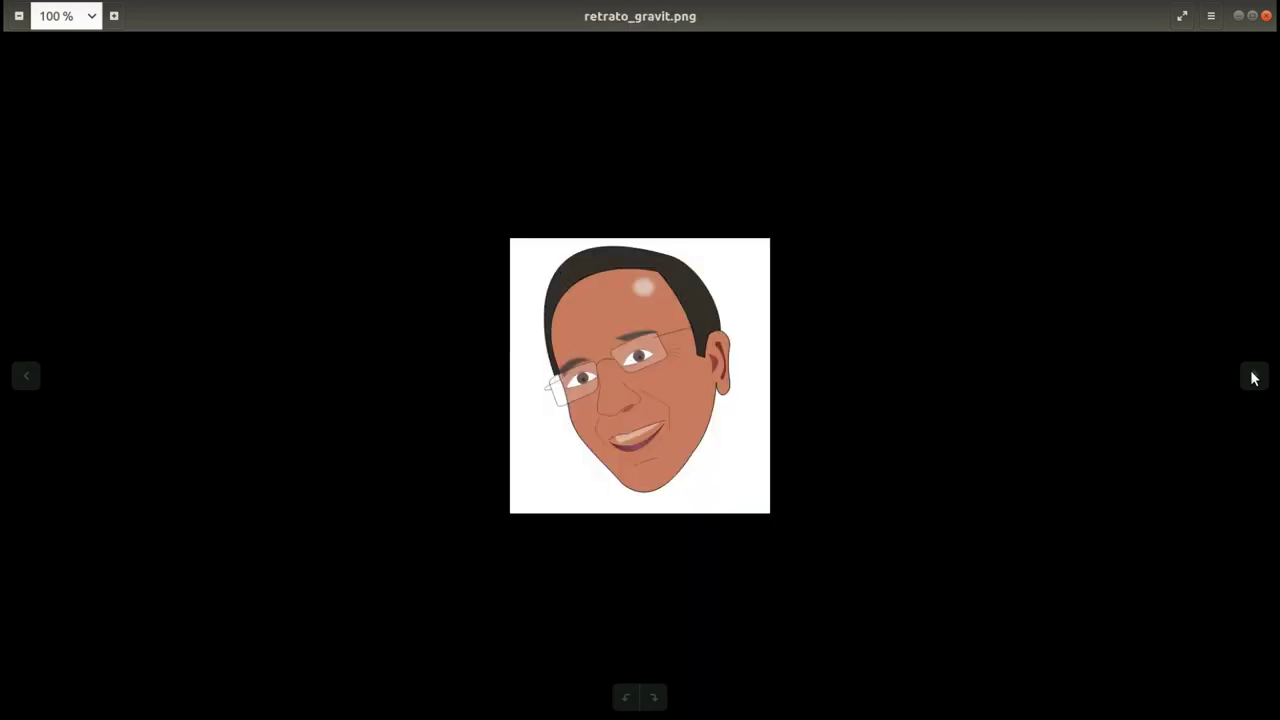
{"action": "left_click", "coordinate": [1253, 377]}
{"action": "left_click", "coordinate": [1253, 377]}
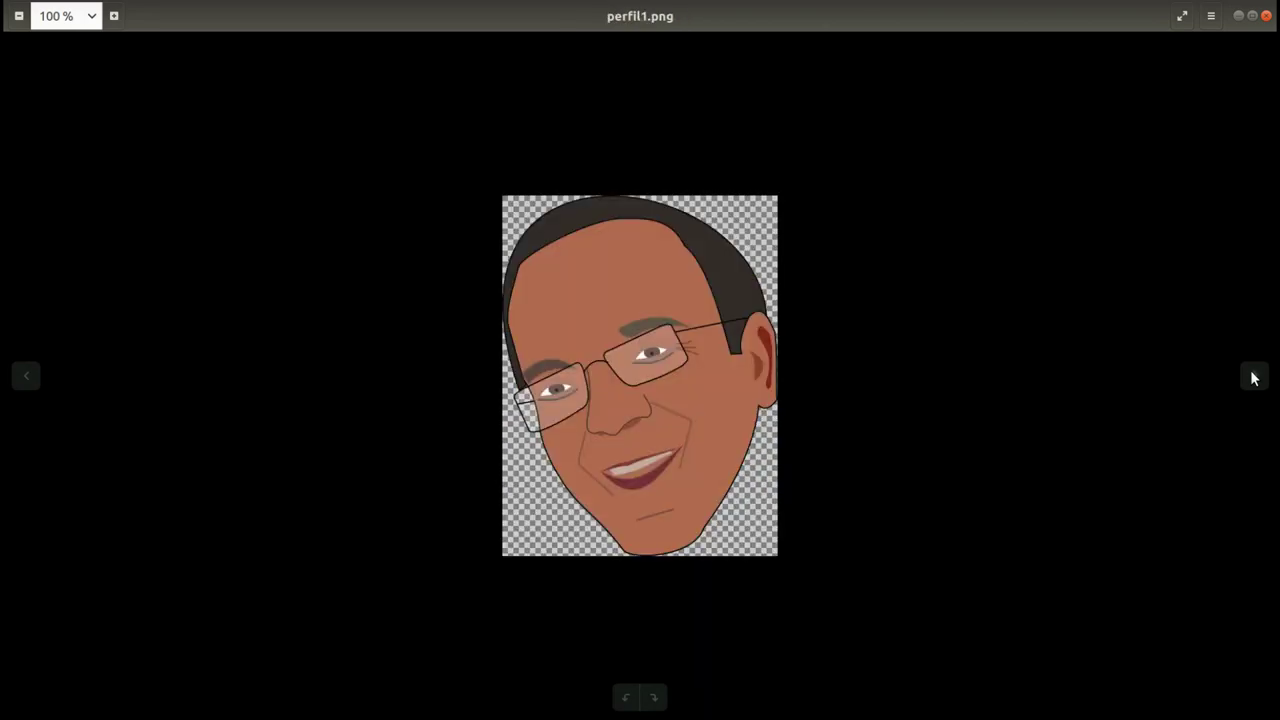